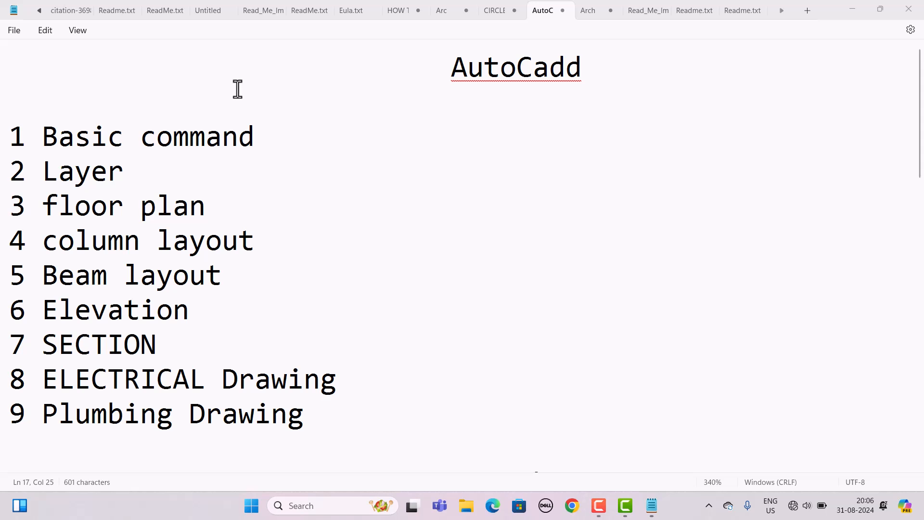
key("ctrl+2")
key("t")
type("Array")
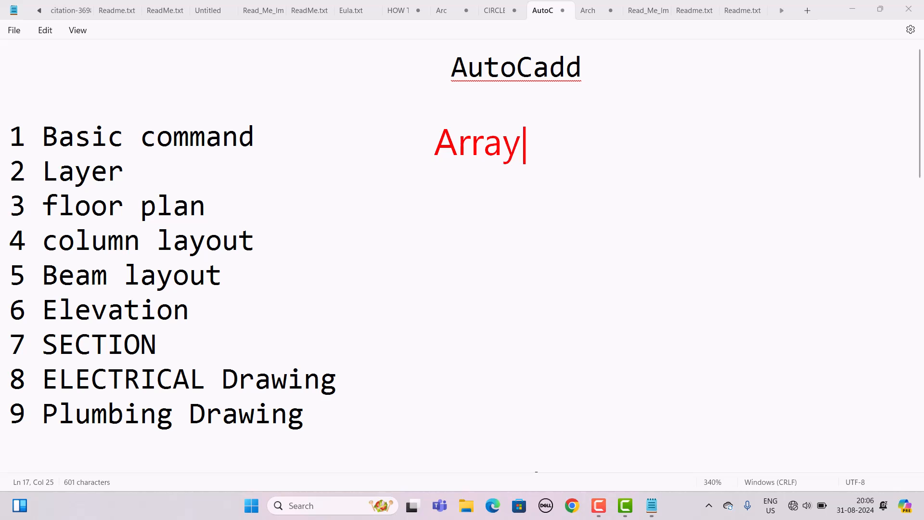
key("Return")
type("Offset")
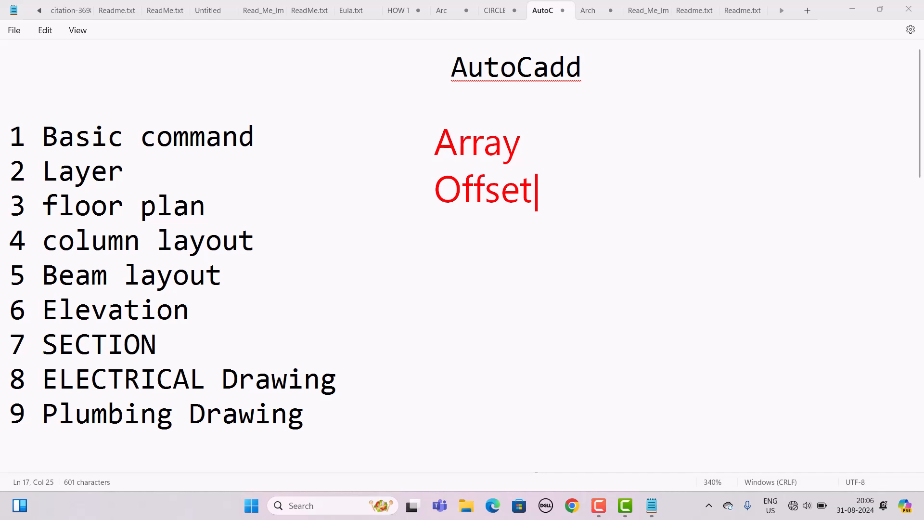
key("Escape")
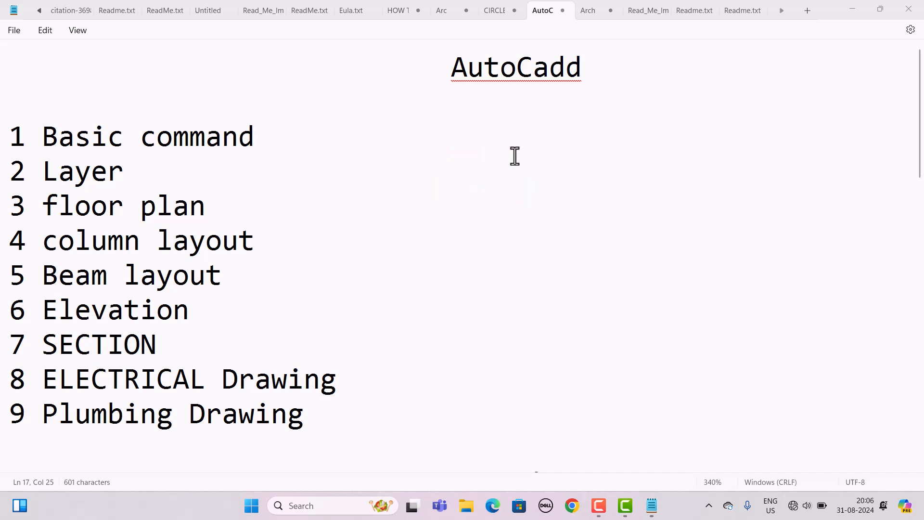
Switch from the notes to AutoCAD, start a new blank drawing and turn off its grid.
left_click(852, 10)
double_click(884, 31)
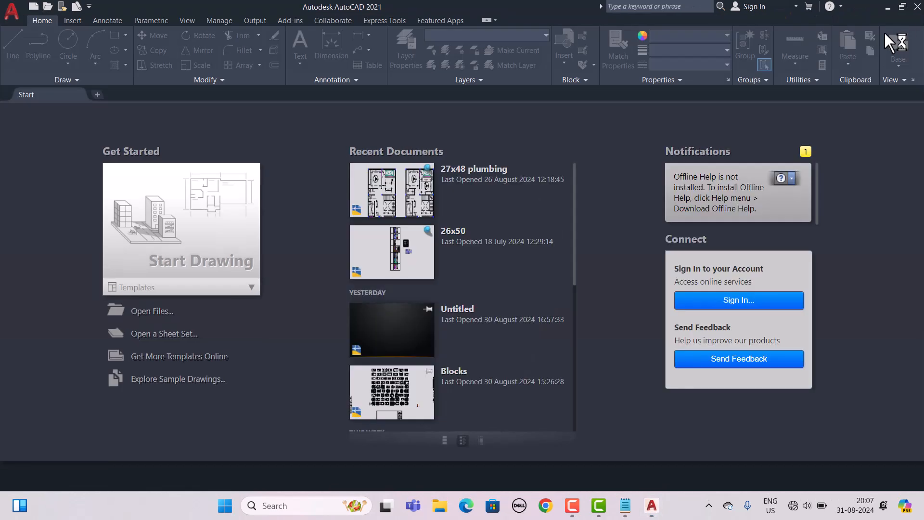
left_click(129, 226)
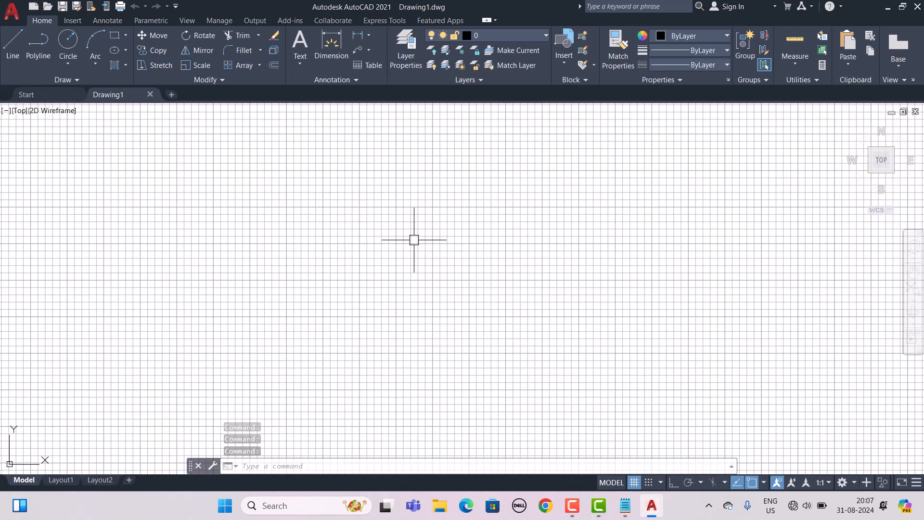
key("F7")
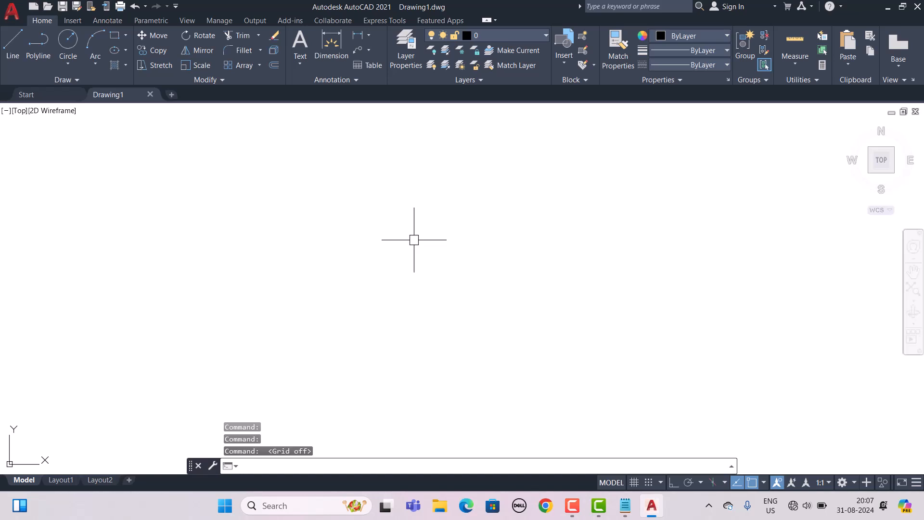
mouse_move(187, 78)
left_mouse_down()
mouse_move(220, 93)
mouse_move(232, 79)
left_mouse_up()
key("t")
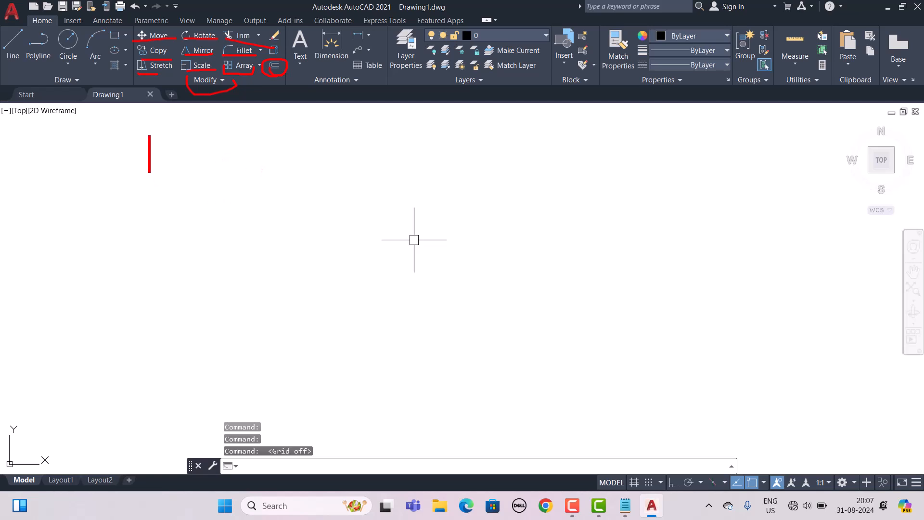
type("Rectangle ")
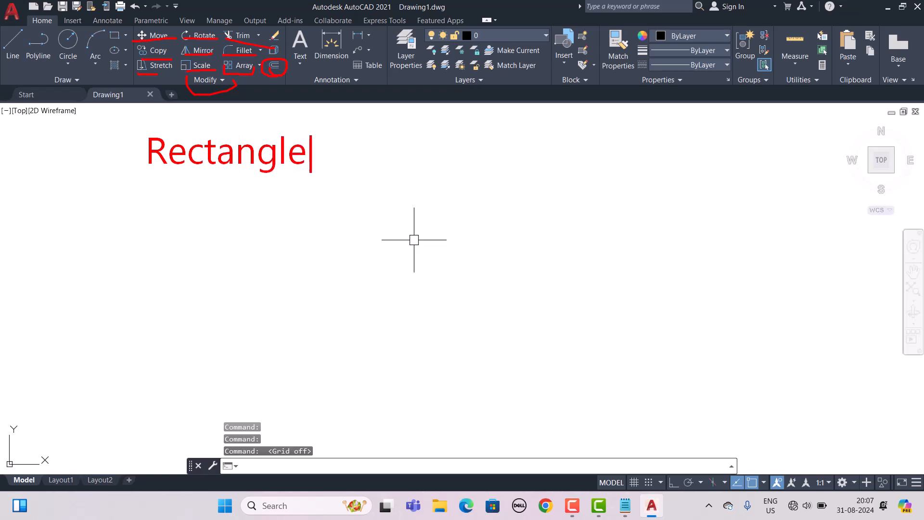
type("Array")
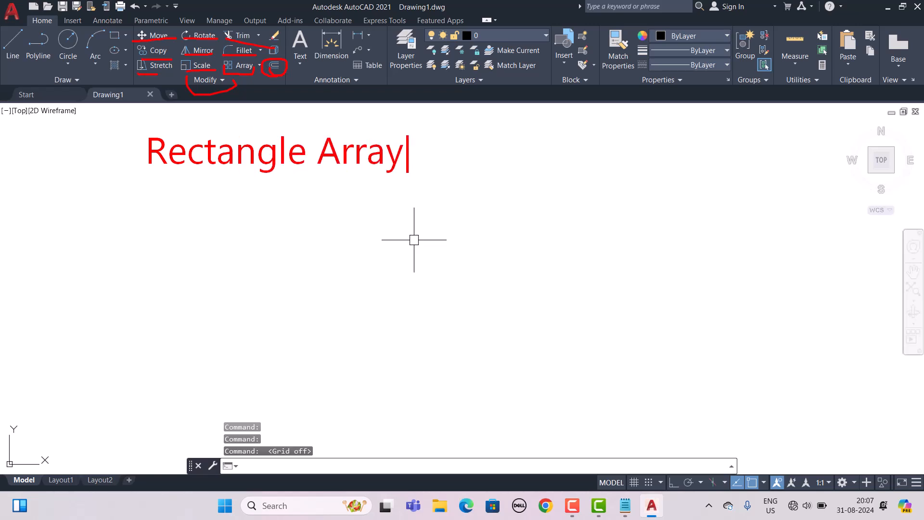
key("Return")
type("Polar")
key("Return")
type("Path")
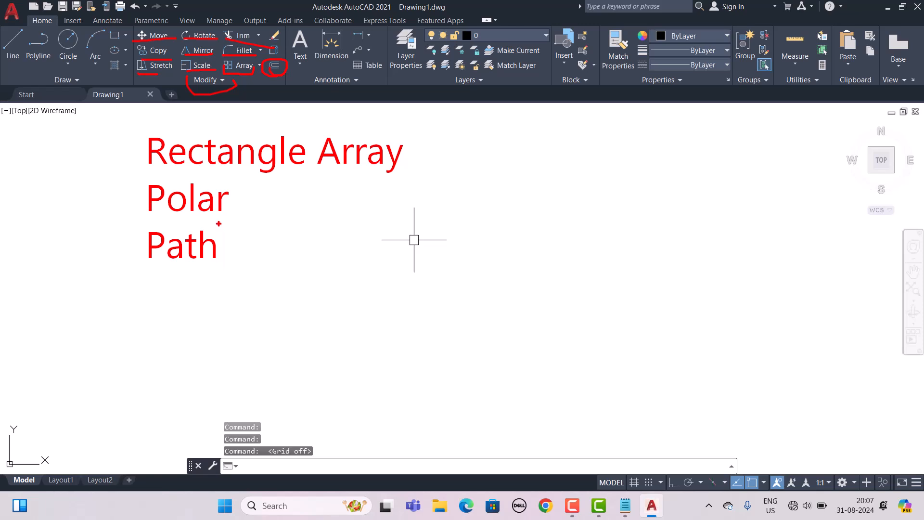
mouse_move(123, 173)
left_mouse_down()
mouse_move(371, 178)
mouse_move(366, 128)
mouse_move(184, 127)
mouse_move(119, 170)
left_mouse_up()
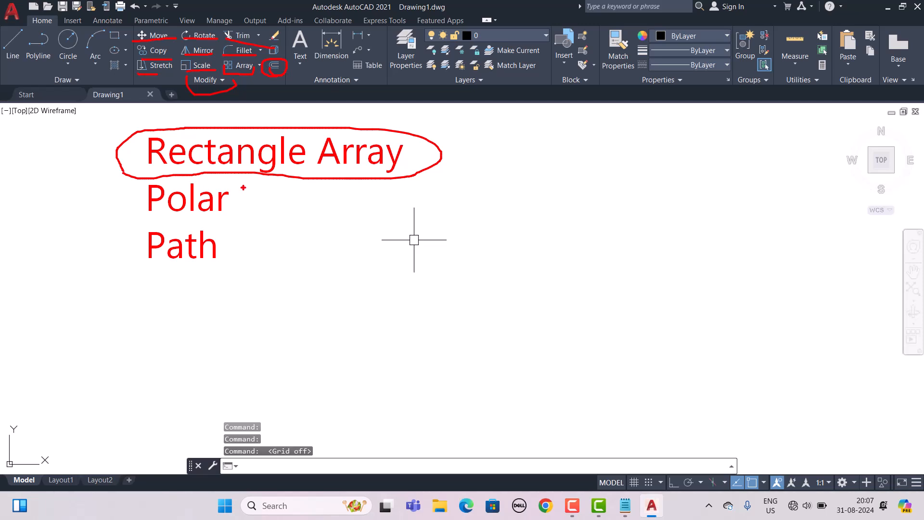
mouse_move(507, 276)
left_mouse_down()
mouse_move(524, 299)
mouse_move(527, 271)
mouse_move(502, 276)
mouse_move(549, 286)
mouse_move(535, 273)
left_mouse_up()
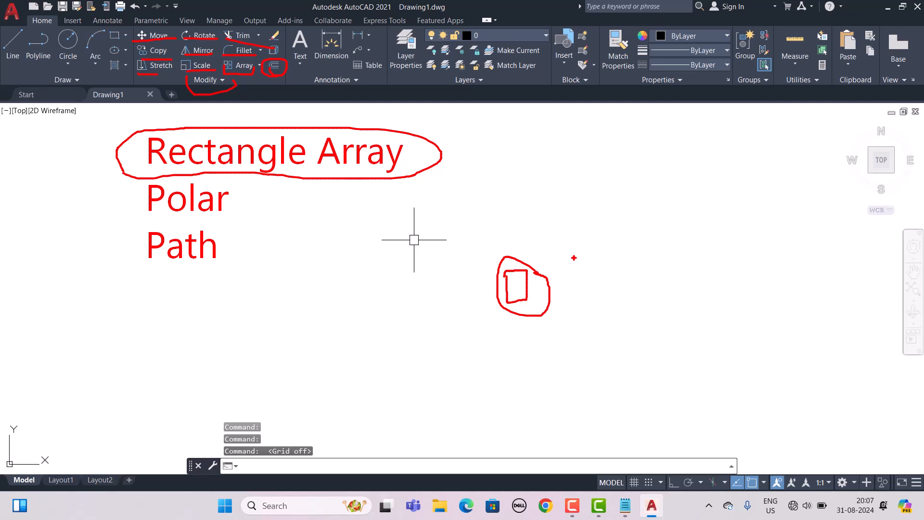
left_click_drag(510, 304, 522, 303)
left_click_drag(532, 183, 741, 188)
left_click_drag(585, 138, 580, 264)
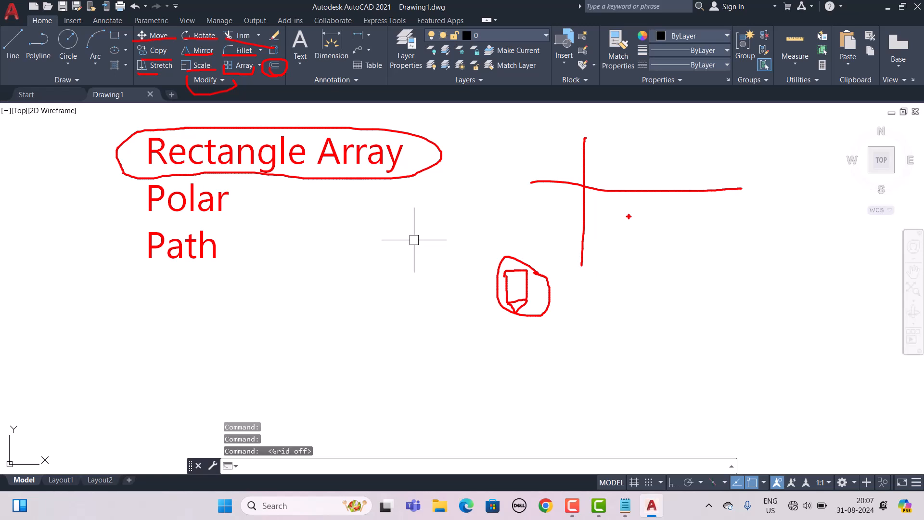
left_click_drag(640, 255, 745, 272)
left_click_drag(606, 119, 611, 281)
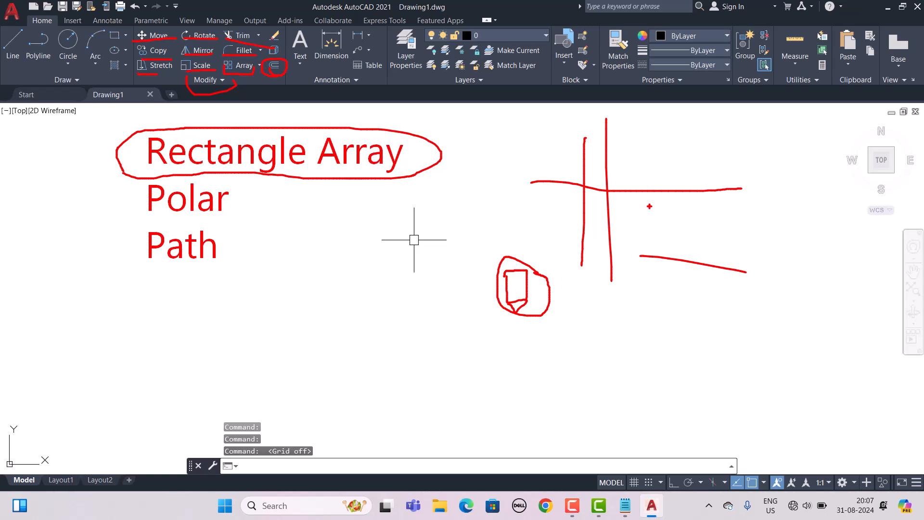
mouse_move(124, 207)
left_mouse_down()
mouse_move(123, 219)
mouse_move(235, 219)
mouse_move(240, 197)
left_mouse_up()
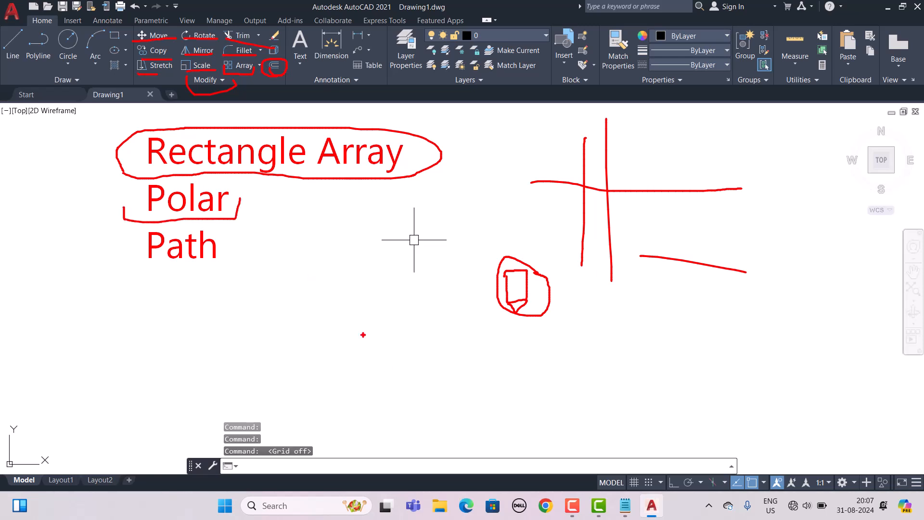
mouse_move(439, 318)
left_mouse_down()
mouse_move(421, 311)
mouse_move(405, 365)
mouse_move(439, 317)
mouse_move(427, 305)
mouse_move(395, 302)
mouse_move(404, 316)
mouse_move(412, 302)
left_mouse_up()
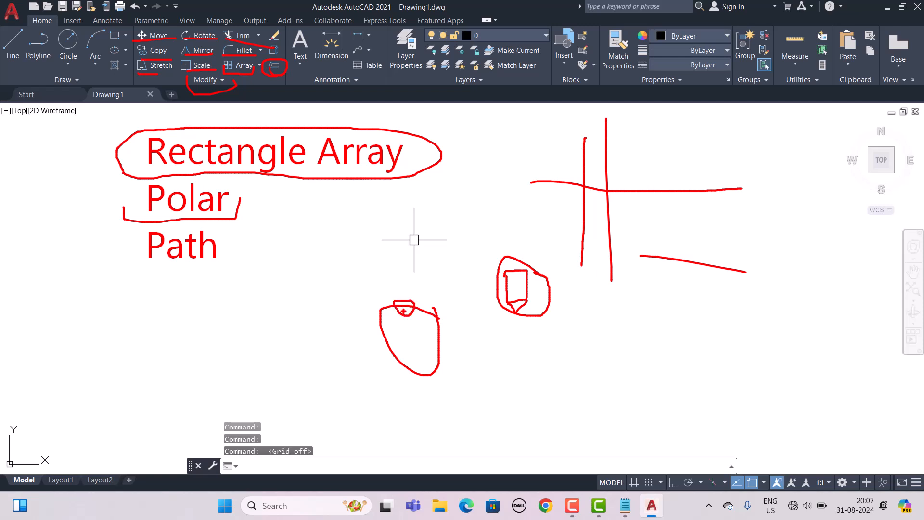
mouse_move(442, 327)
left_mouse_down()
mouse_move(430, 328)
mouse_move(435, 335)
left_mouse_up()
left_click_drag(417, 369, 432, 374)
mouse_move(393, 330)
left_mouse_down()
mouse_move(369, 352)
mouse_move(390, 326)
left_mouse_up()
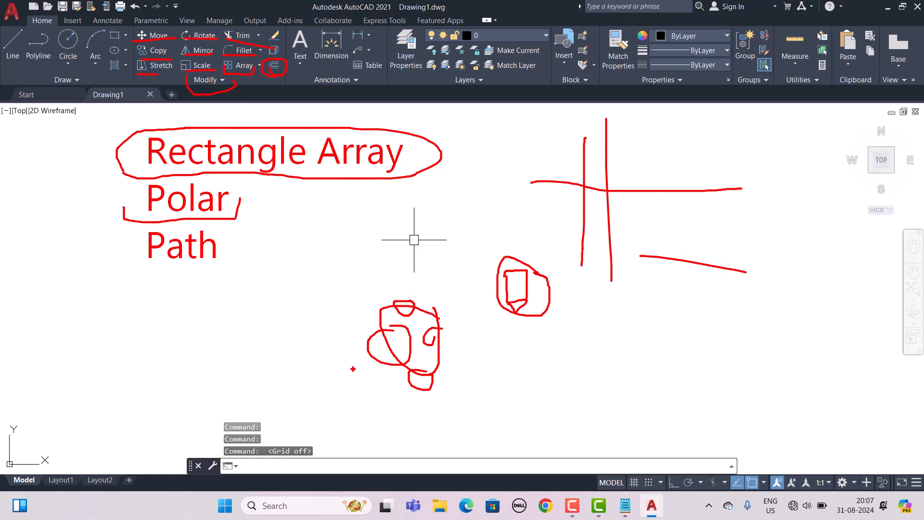
mouse_move(122, 203)
left_mouse_down()
mouse_move(124, 237)
mouse_move(237, 237)
mouse_move(236, 209)
left_mouse_up()
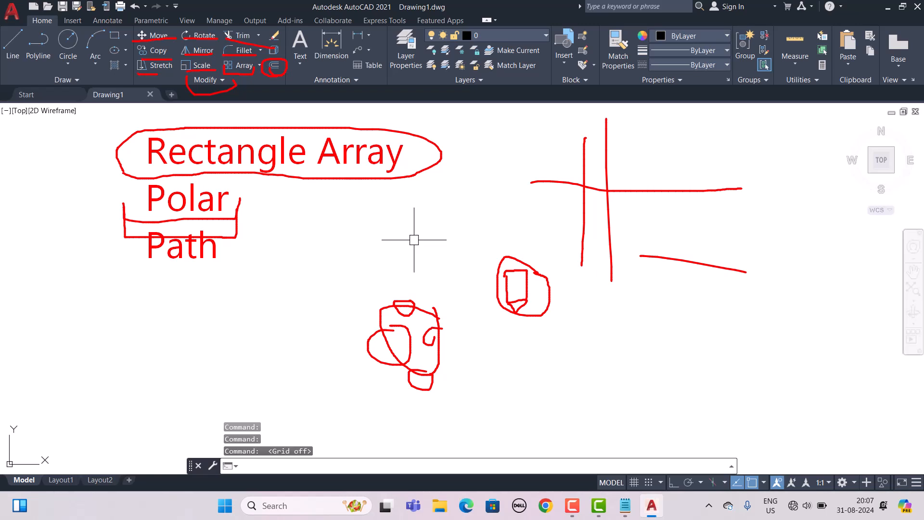
left_click_drag(140, 254, 233, 275)
mouse_move(89, 306)
left_mouse_down()
mouse_move(114, 332)
mouse_move(94, 296)
left_mouse_up()
left_click_drag(46, 325, 252, 317)
mouse_move(150, 313)
left_mouse_down()
mouse_move(150, 322)
mouse_move(240, 321)
mouse_move(138, 310)
left_mouse_up()
mouse_move(285, 300)
left_mouse_down()
mouse_move(282, 333)
mouse_move(322, 273)
mouse_move(285, 280)
left_mouse_up()
mouse_move(370, 281)
left_mouse_down()
mouse_move(368, 288)
mouse_move(407, 305)
mouse_move(341, 273)
left_mouse_up()
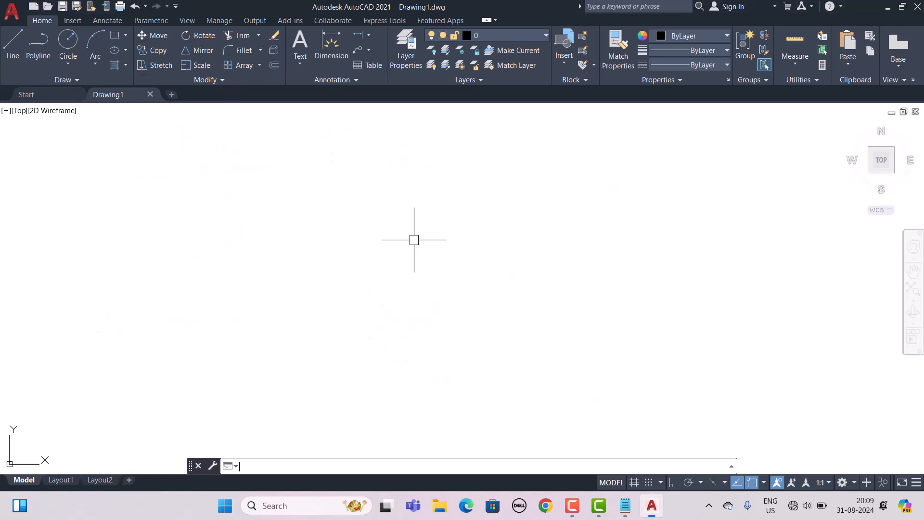
key("Escape")
key("Escape")
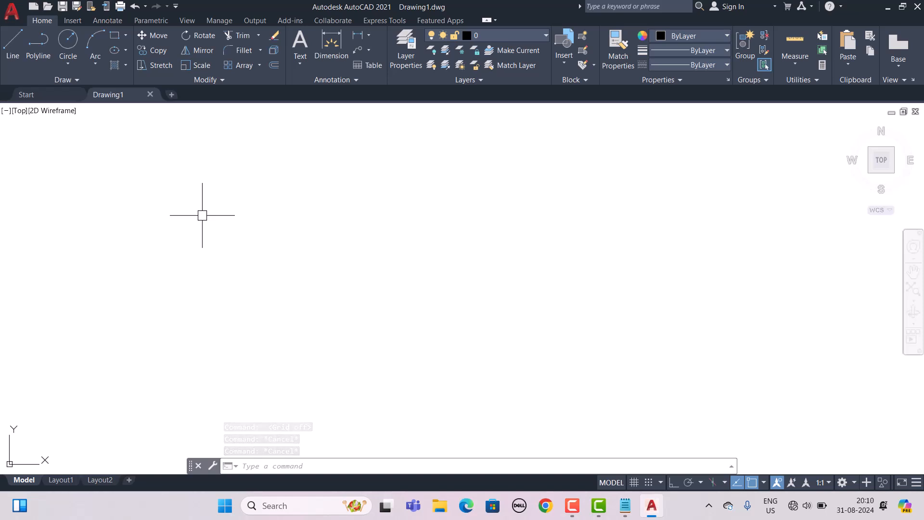
type("AR")
key("Return")
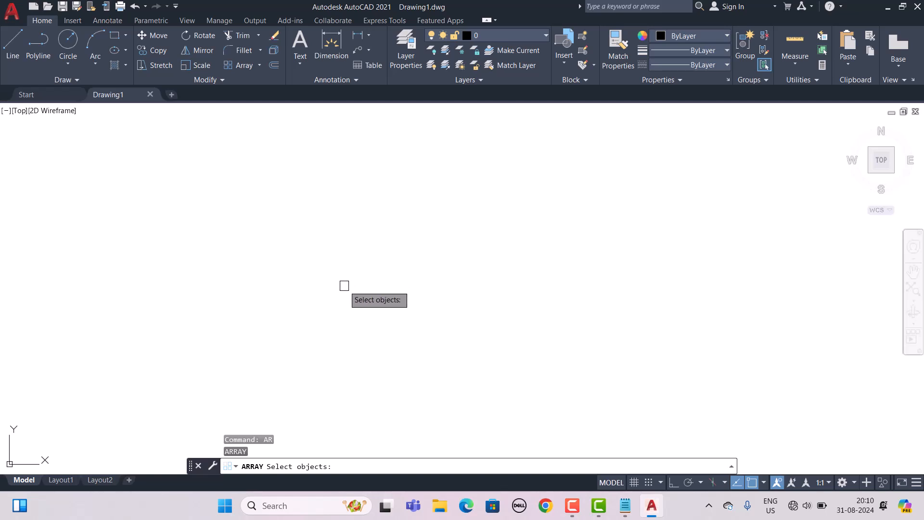
key("ctrl+2")
mouse_move(320, 456)
left_mouse_down()
mouse_move(214, 464)
mouse_move(319, 483)
mouse_move(340, 459)
mouse_move(317, 454)
left_mouse_up()
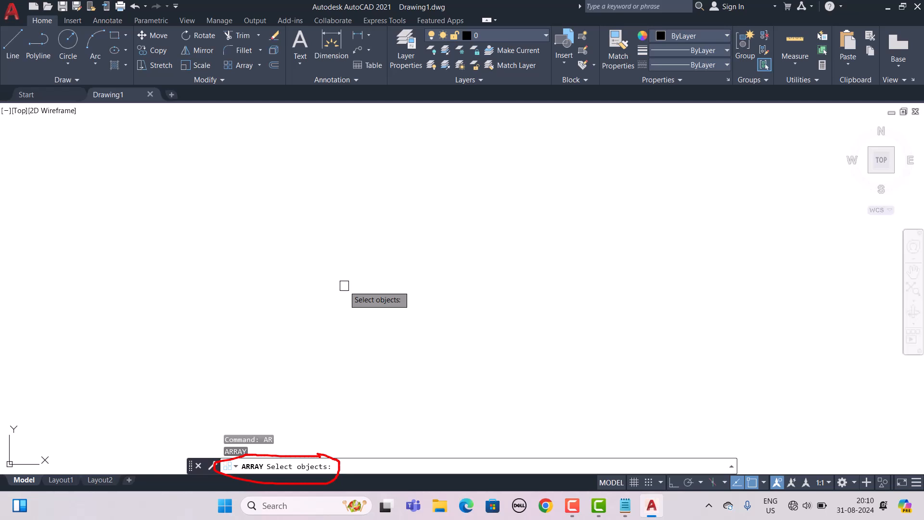
key("Escape")
key("Escape")
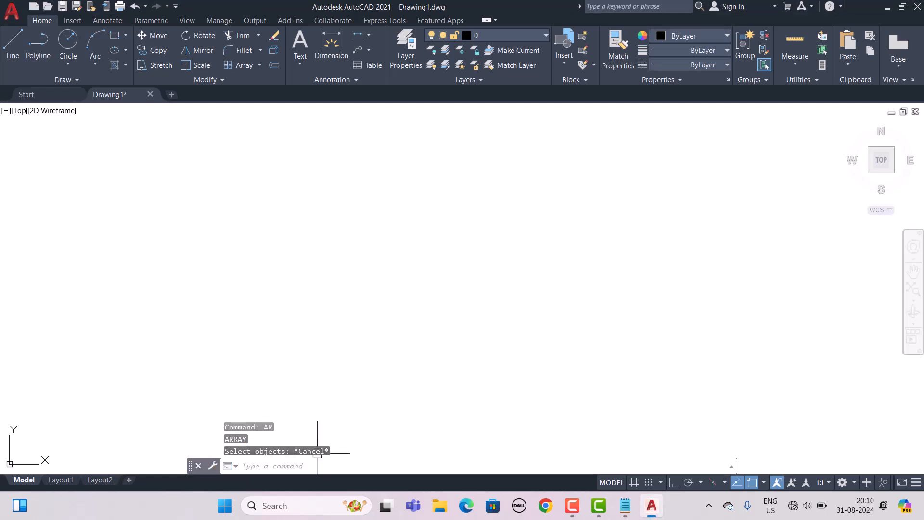
Draw a small rectangle about 200 units wide in the empty drawing, slightly away from its centre.
left_click(116, 35)
left_click(310, 234)
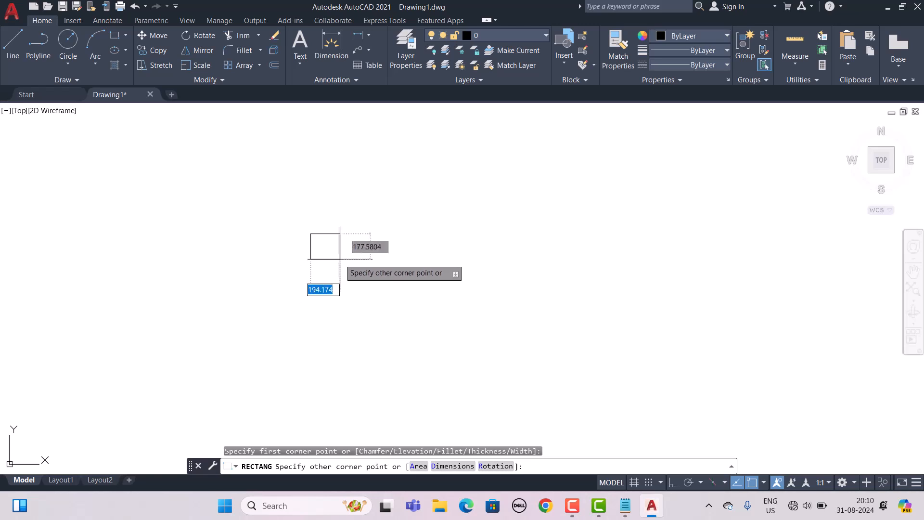
key("Escape")
key("Escape")
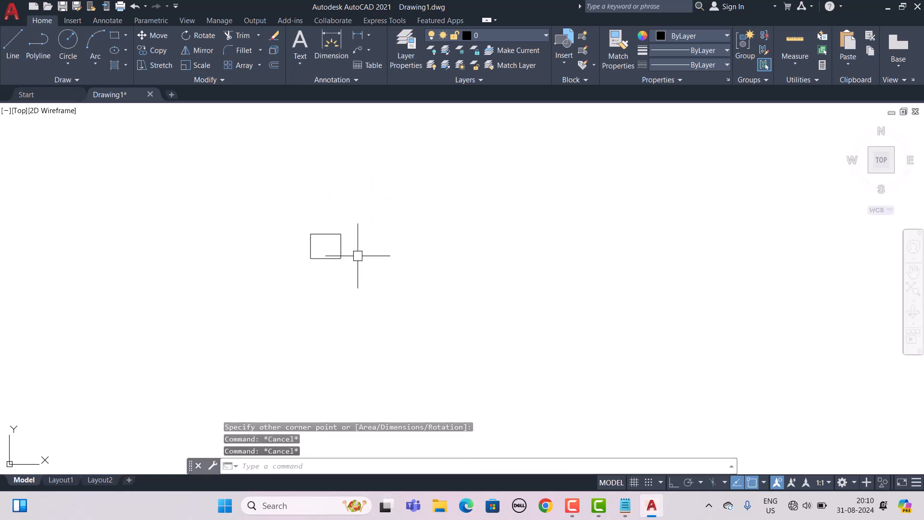
left_click_drag(379, 263, 518, 253)
left_click_drag(409, 176, 404, 225)
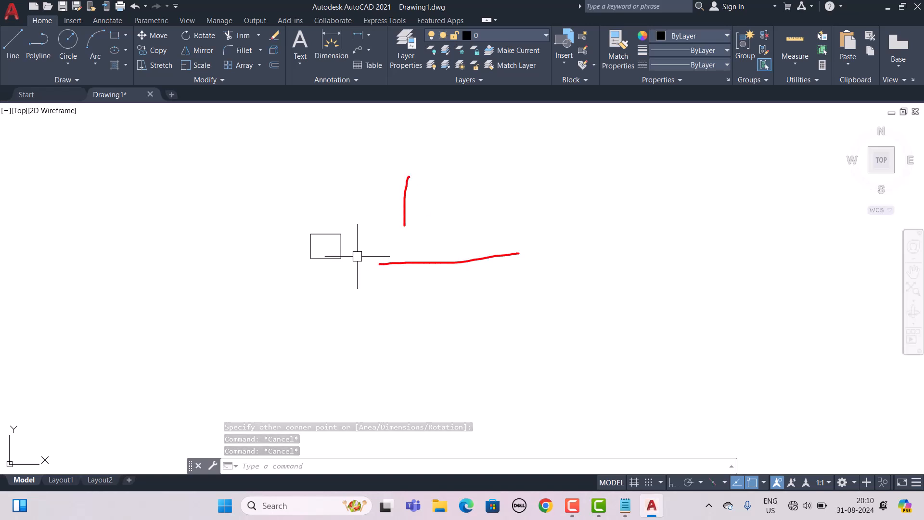
key("Escape")
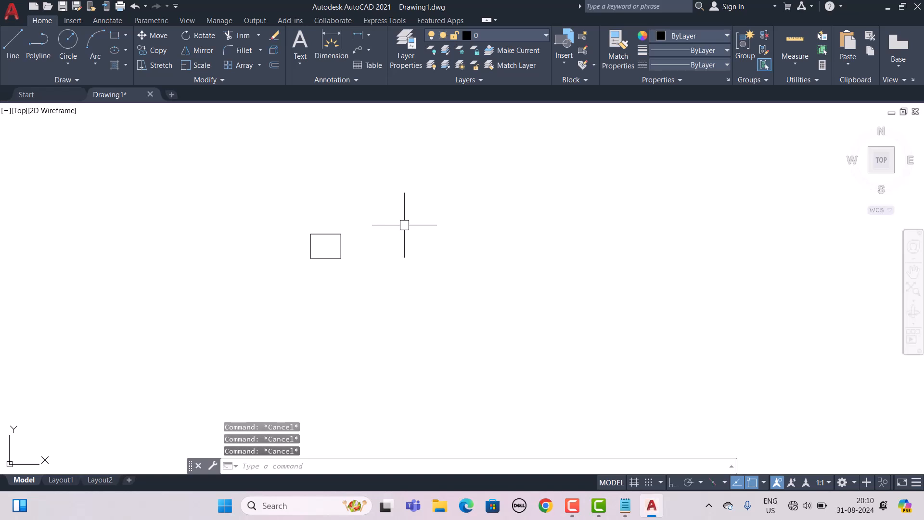
type("AR")
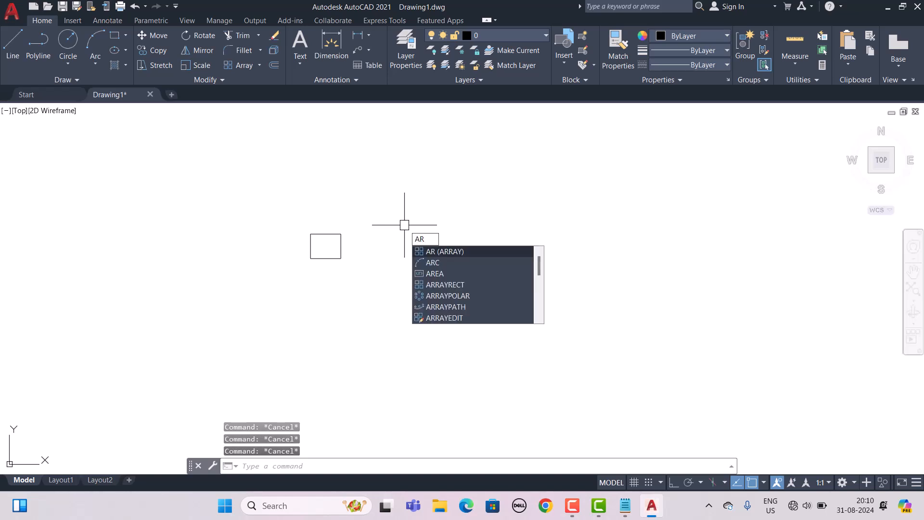
double_click(404, 224)
left_click(286, 201)
left_click(258, 199)
left_click(399, 287)
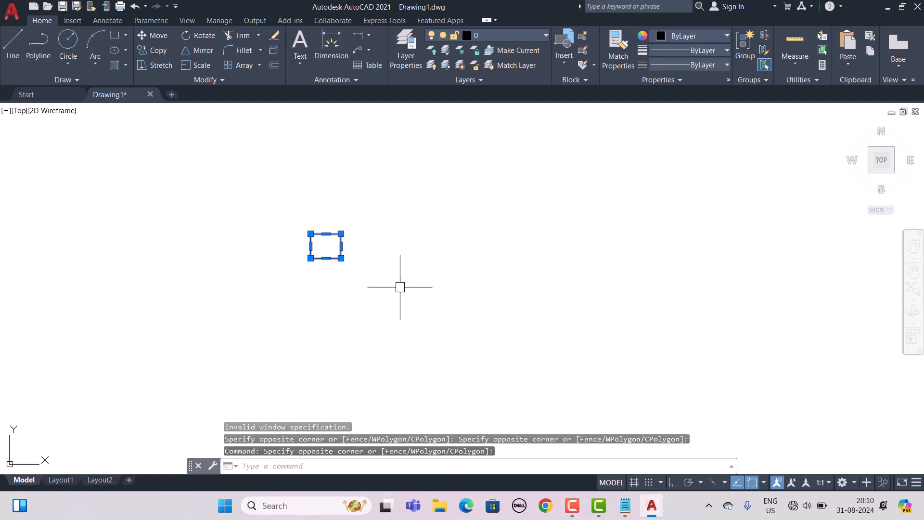
key("Return")
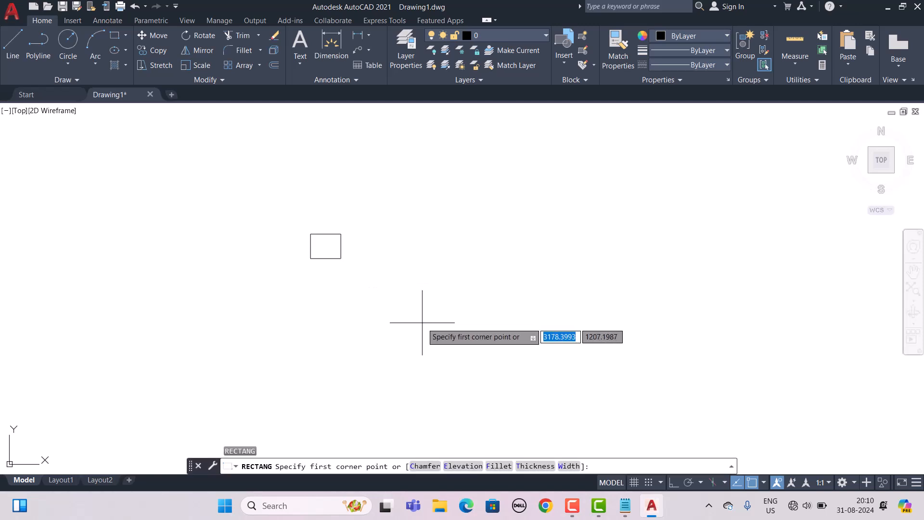
key("Escape")
key("Escape")
Array the small rectangle with the Rectangular type, using the default 4 columns and 3 rows.
type("A")
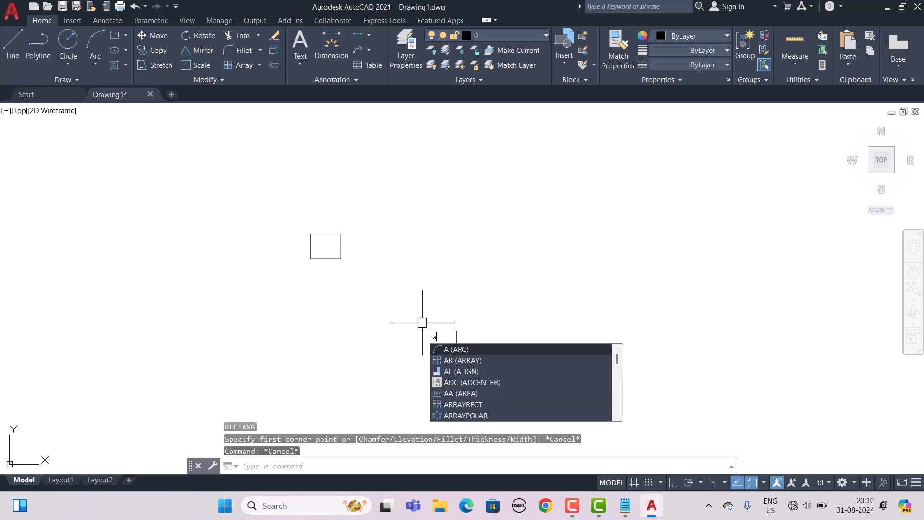
type("R")
key("Return")
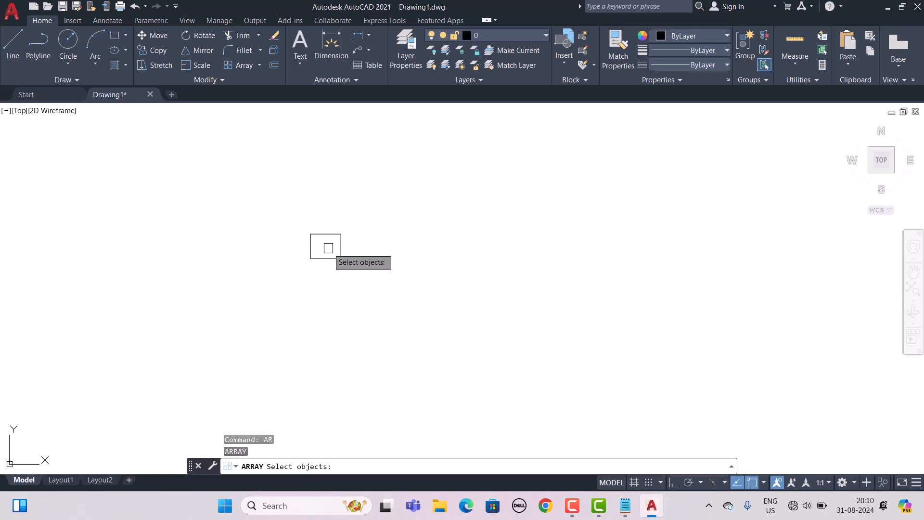
left_click(337, 249)
key("Return")
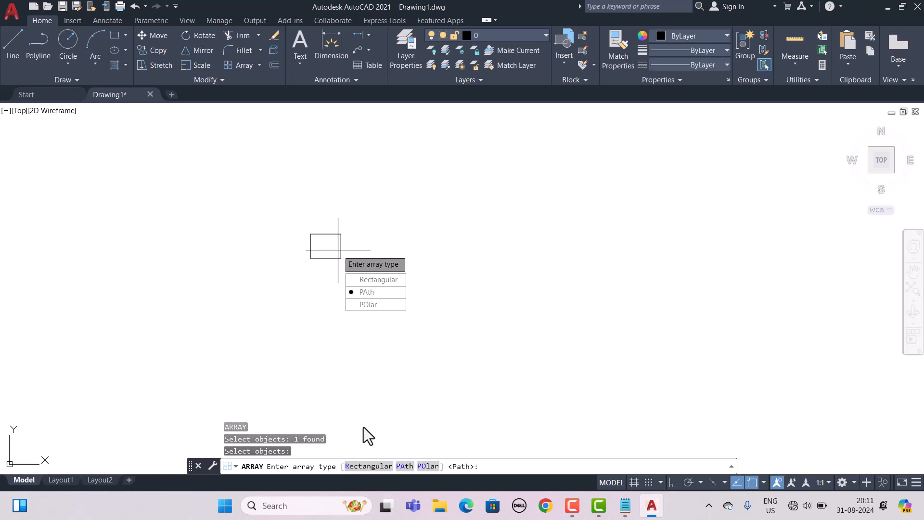
type("r")
key("Return")
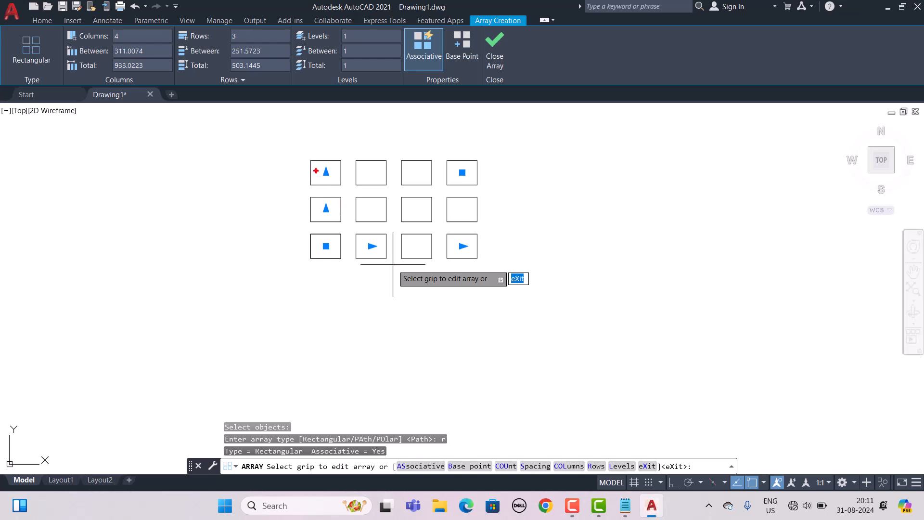
left_click_drag(311, 142, 311, 264)
left_click_drag(346, 148, 353, 265)
left_click_drag(402, 148, 402, 283)
left_click_drag(441, 148, 443, 279)
left_click_drag(483, 146, 493, 331)
left_click_drag(287, 286, 451, 293)
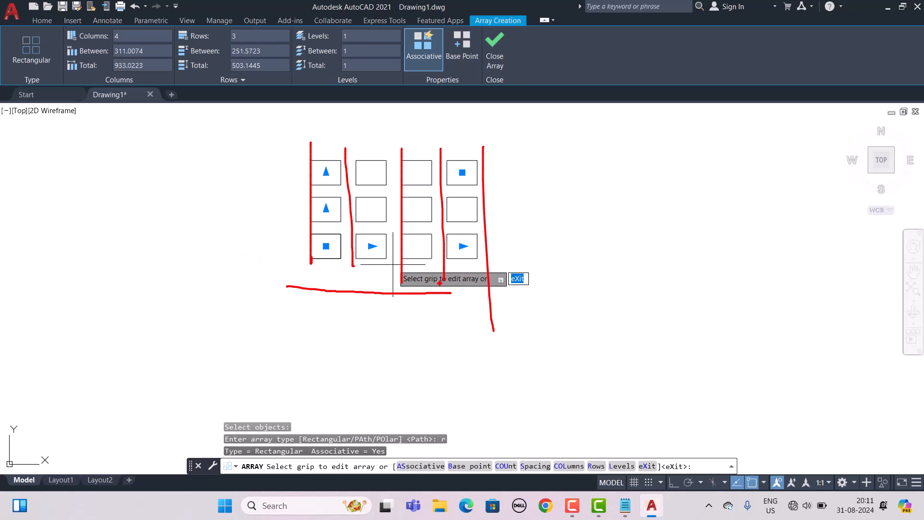
left_click_drag(296, 230, 342, 237)
left_click_drag(283, 193, 340, 195)
left_click_drag(275, 179, 431, 186)
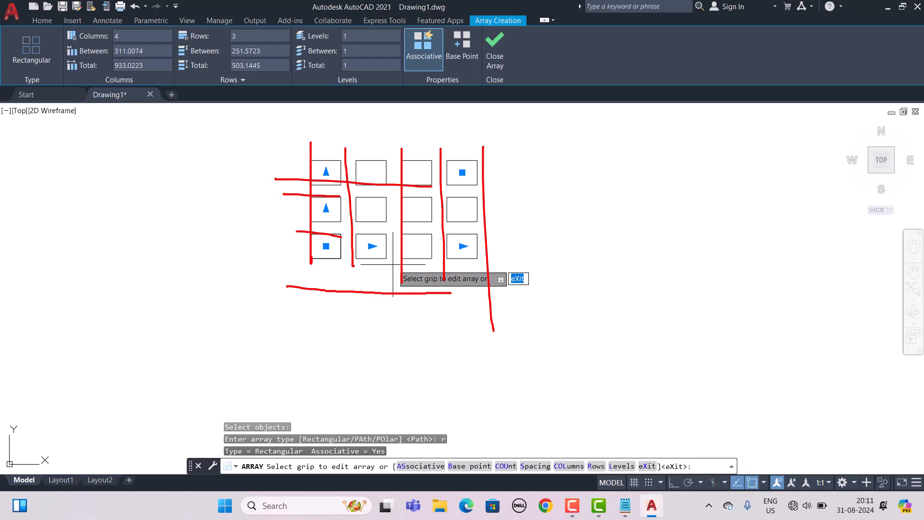
left_click_drag(294, 143, 319, 274)
mouse_move(10, 85)
left_mouse_down()
mouse_move(125, 102)
mouse_move(404, 104)
mouse_move(477, 26)
mouse_move(199, 26)
mouse_move(7, 46)
mouse_move(136, 42)
mouse_move(71, 39)
left_mouse_up()
mouse_move(174, 43)
left_mouse_down()
mouse_move(283, 49)
mouse_move(254, 30)
left_mouse_up()
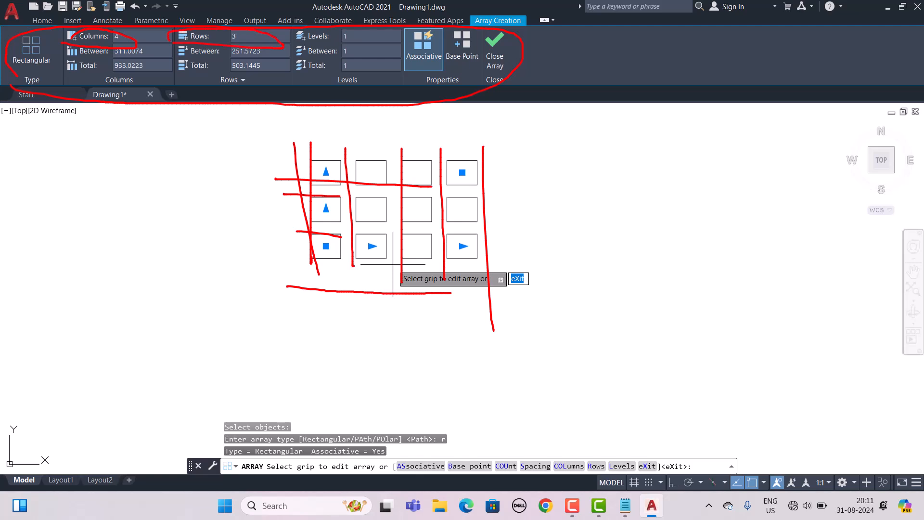
left_click_drag(72, 61, 120, 70)
key("Escape")
key("ctrl+2")
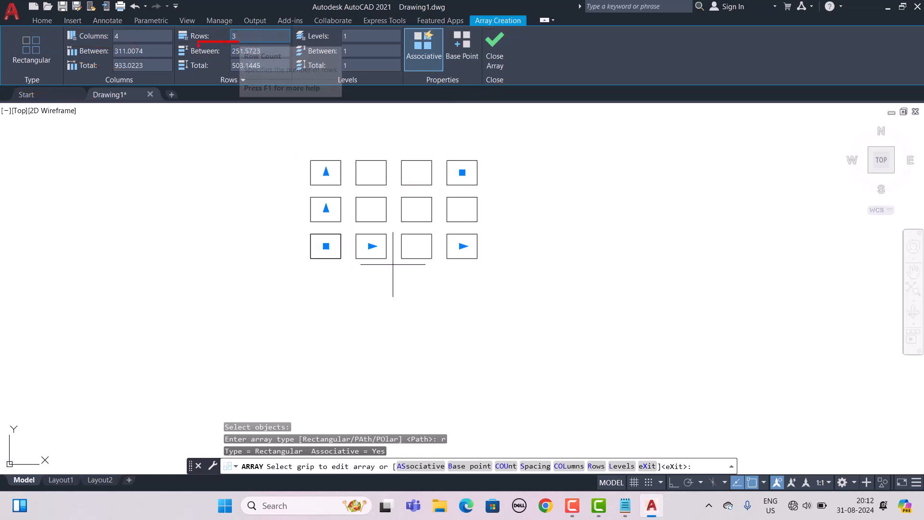
left_click_drag(109, 39, 124, 38)
key("Escape")
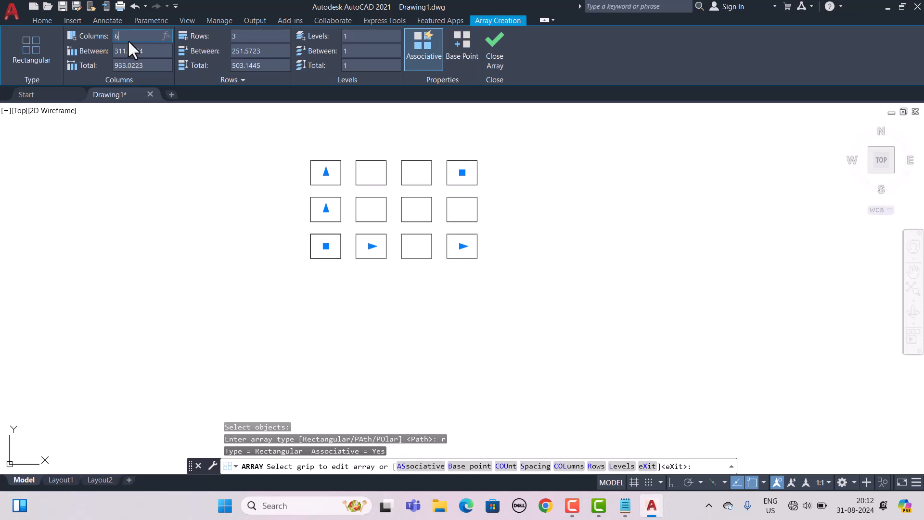
Set the rectangular array to 6 columns and 8 rows, and end the Array command.
key("Return")
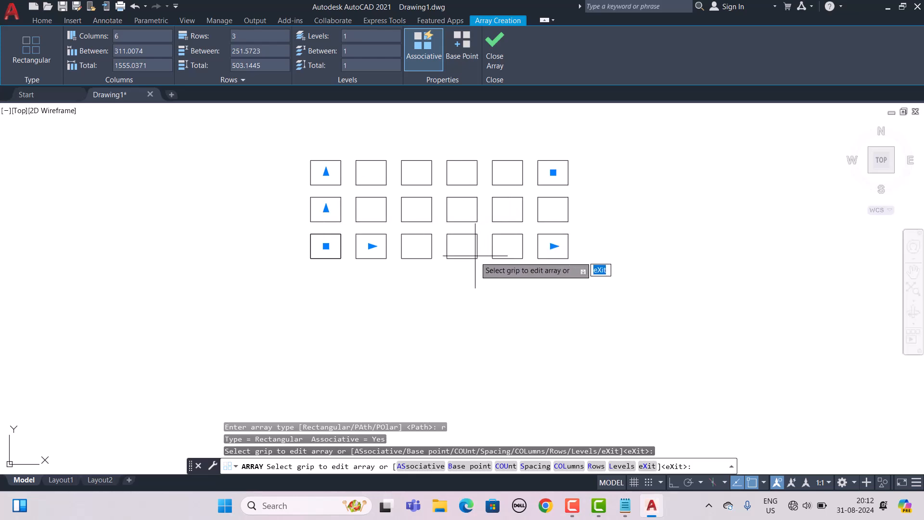
mouse_move(300, 272)
left_mouse_down()
mouse_move(473, 248)
mouse_move(519, 259)
mouse_move(562, 236)
left_mouse_up()
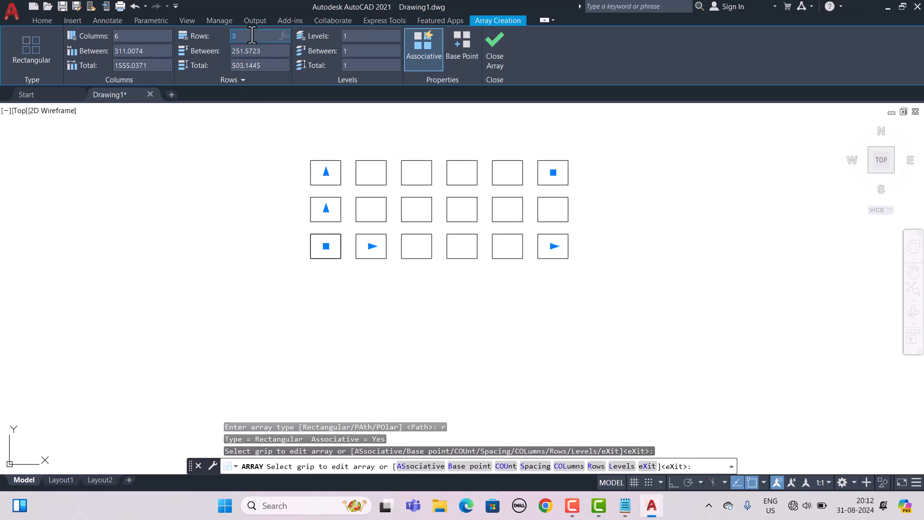
type("8")
key("Return")
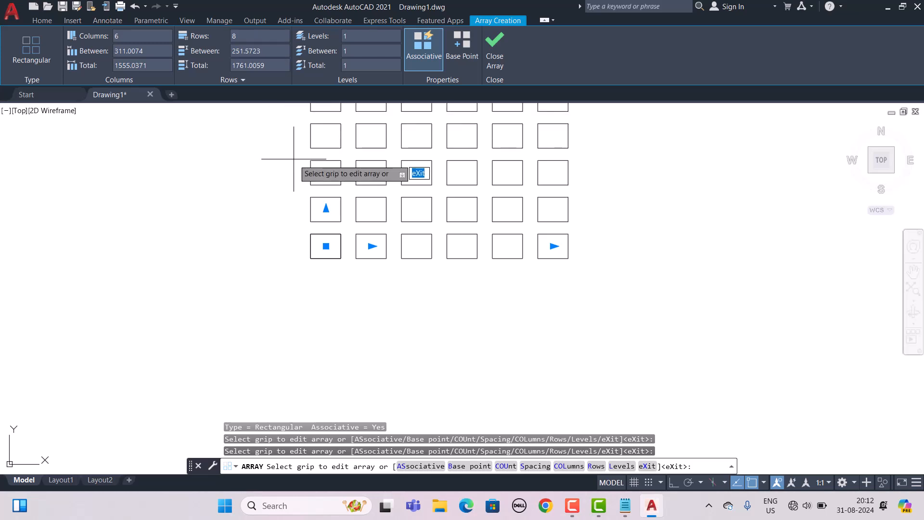
middle_click_drag(318, 201, 315, 289)
scroll(308, 296, "down", 2)
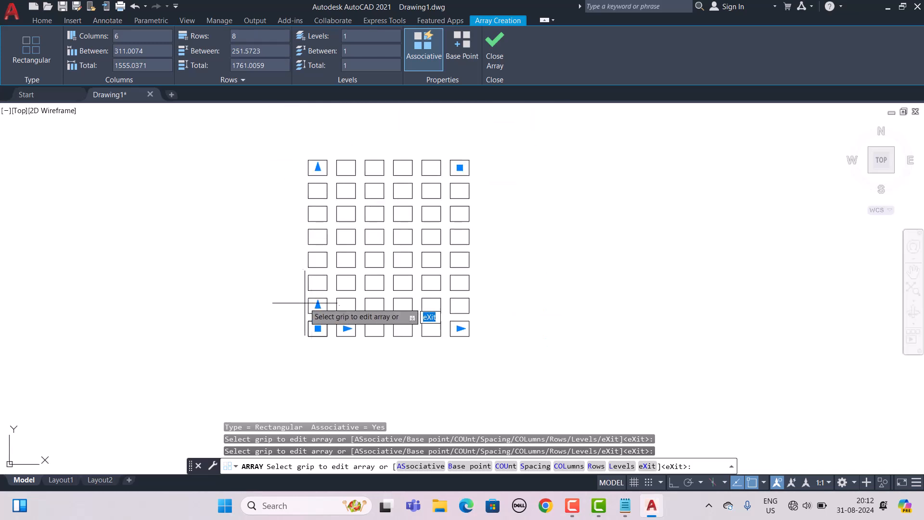
key("Escape")
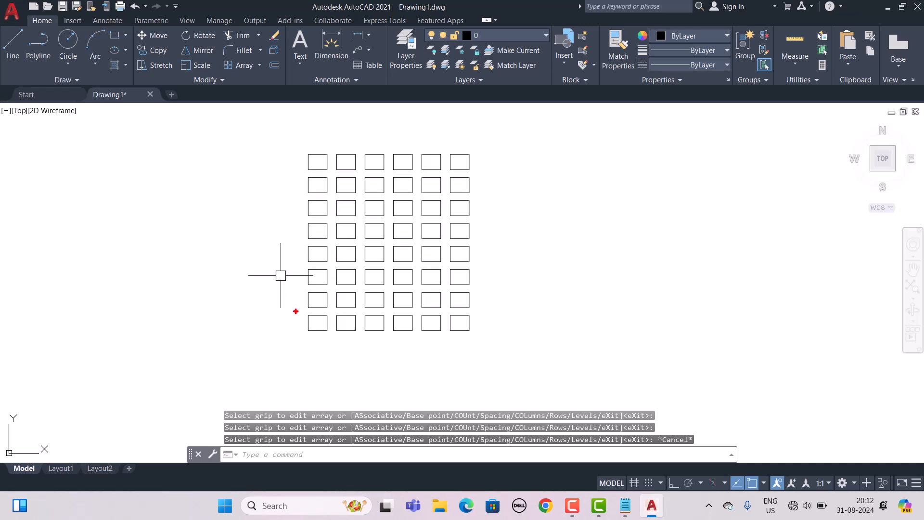
left_click_drag(299, 316, 302, 316)
mouse_move(294, 300)
left_mouse_down()
mouse_move(302, 300)
mouse_move(299, 251)
left_mouse_up()
mouse_move(295, 231)
left_mouse_down()
mouse_move(306, 229)
mouse_move(305, 207)
left_mouse_up()
left_click_drag(296, 180, 310, 170)
key("Escape")
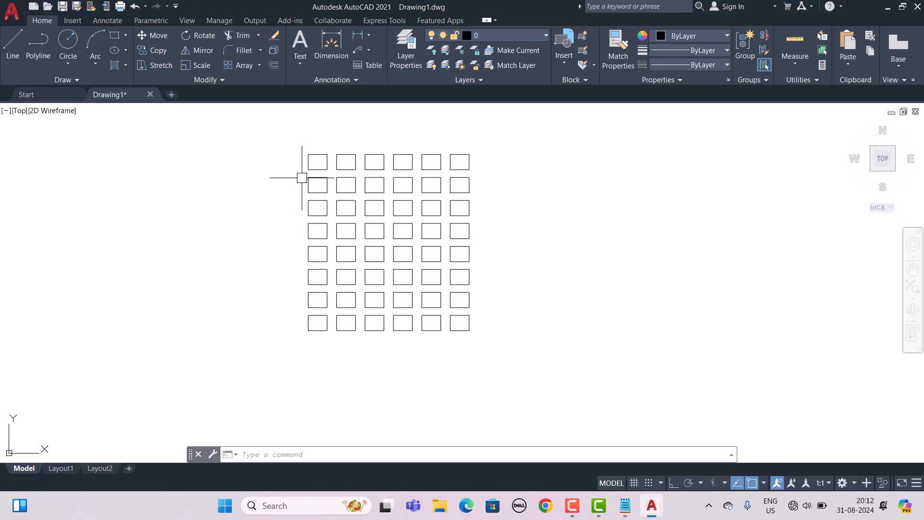
left_click(324, 183)
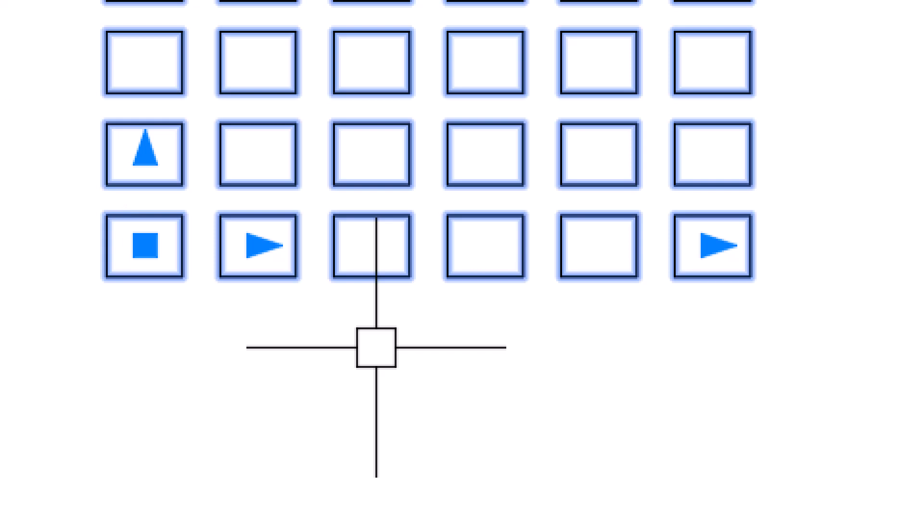
mouse_move(188, 242)
left_mouse_down()
mouse_move(214, 242)
mouse_move(175, 237)
left_mouse_up()
mouse_move(139, 163)
left_mouse_down()
mouse_move(139, 218)
mouse_move(139, 153)
left_mouse_up()
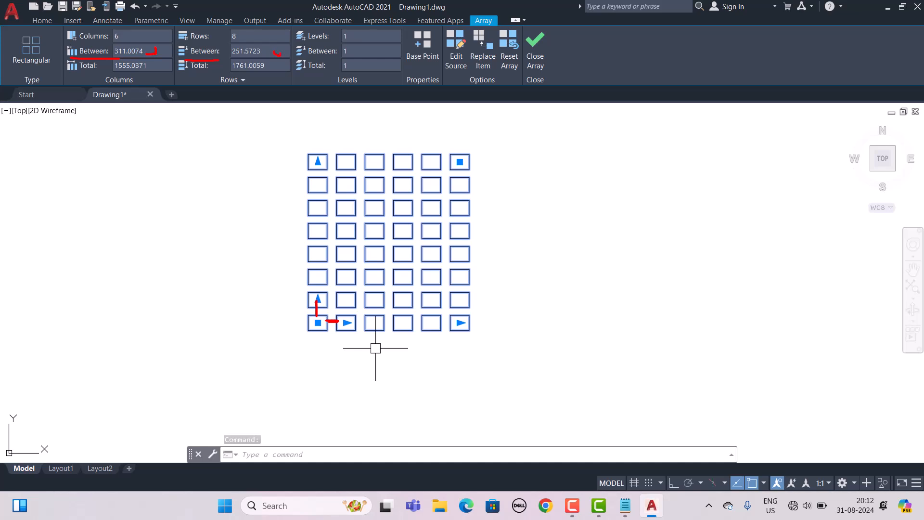
key("Escape")
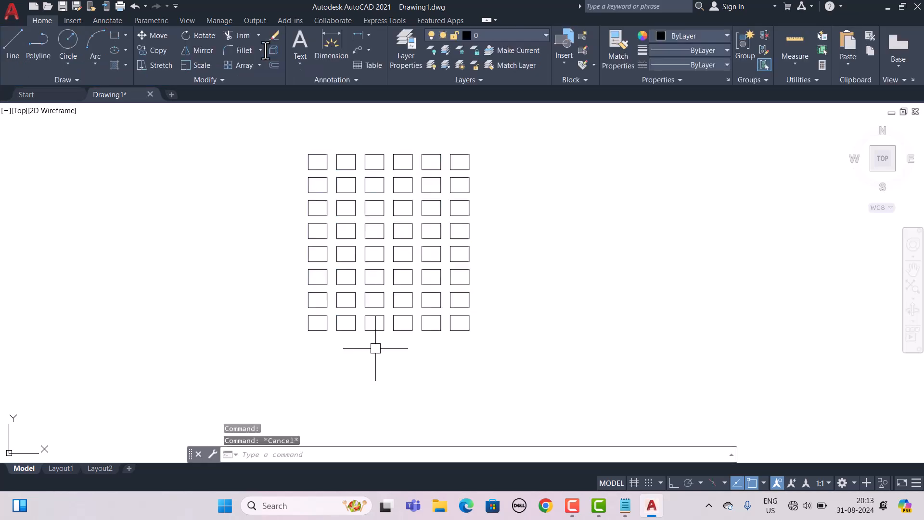
Edit the rectangle array and set the spacing between its columns to 500.
left_click(339, 150)
left_click(163, 53)
type("500")
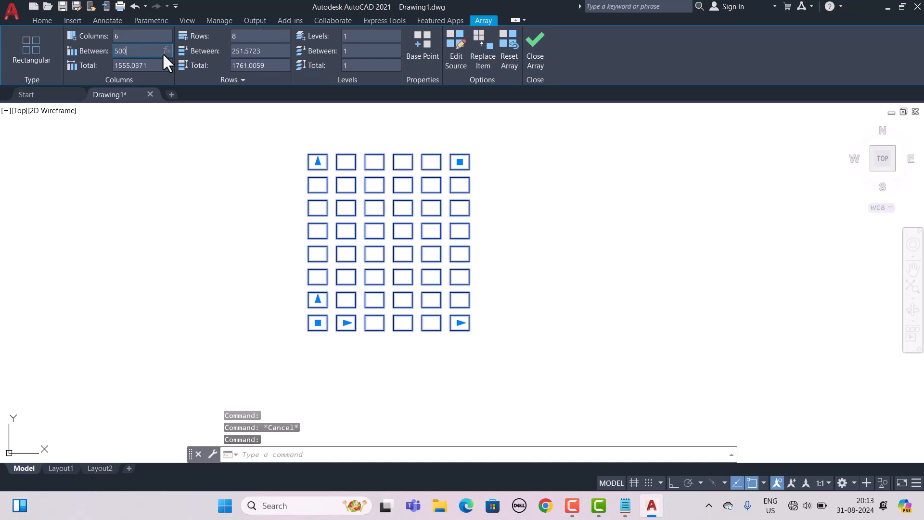
key("Return")
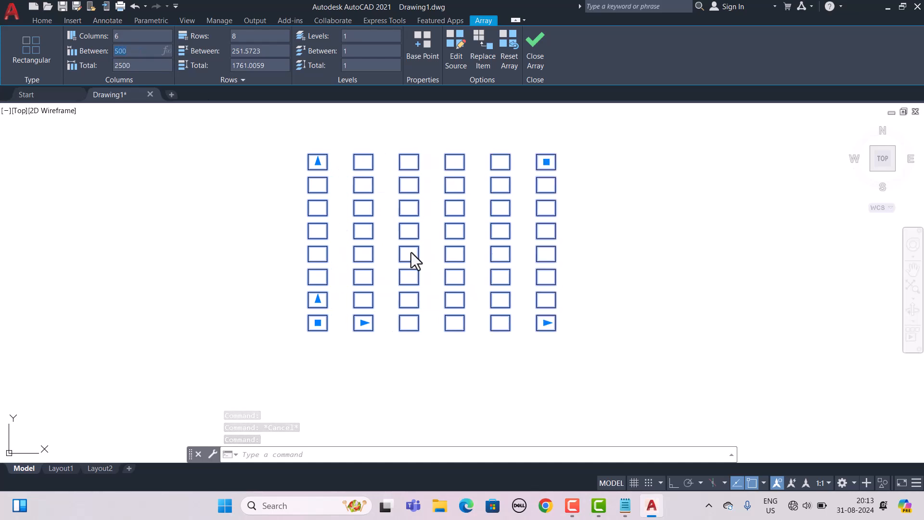
Set the spacing between the array's rows to 500 and finish editing the array.
left_click(260, 51)
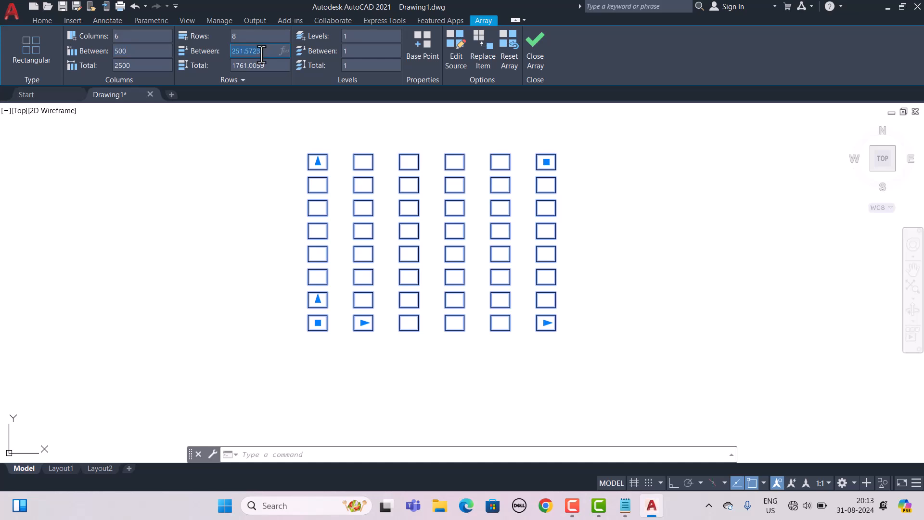
type("5")
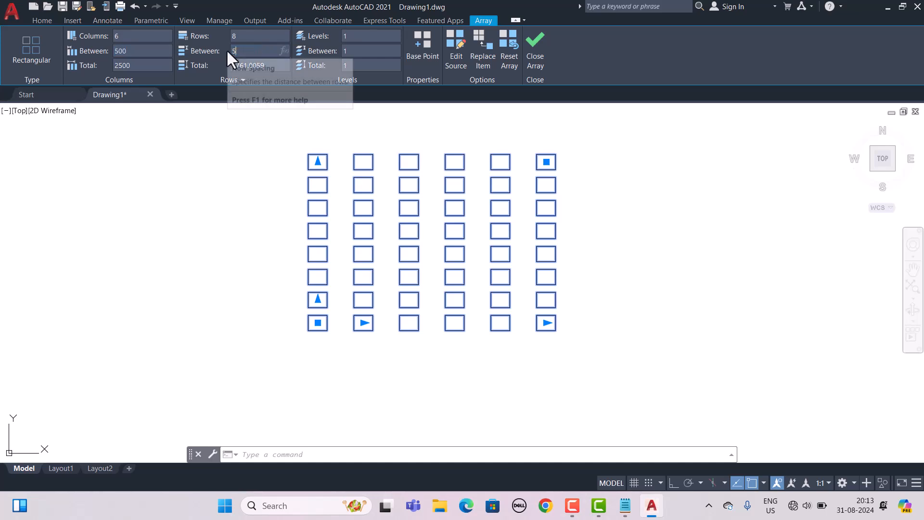
type("00")
key("Return")
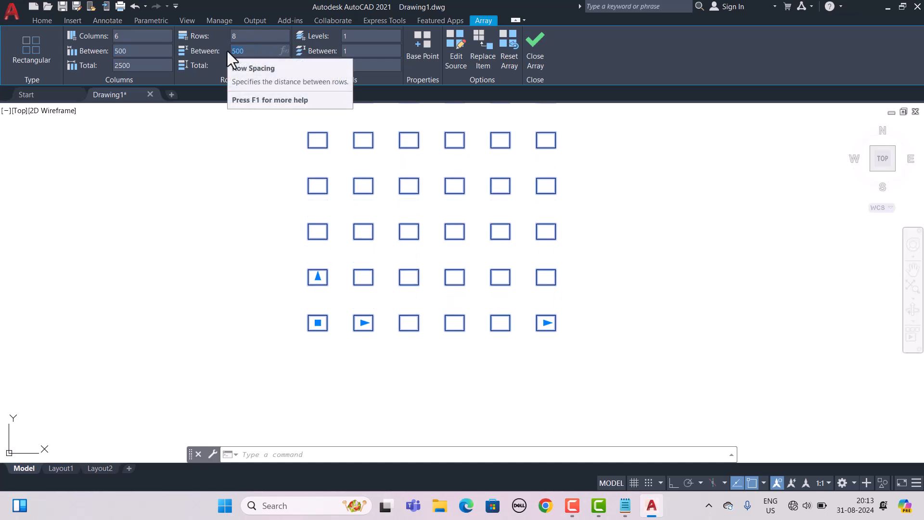
scroll(405, 337, "down", 2)
scroll(405, 337, "down", 1)
scroll(400, 240, "up", 6)
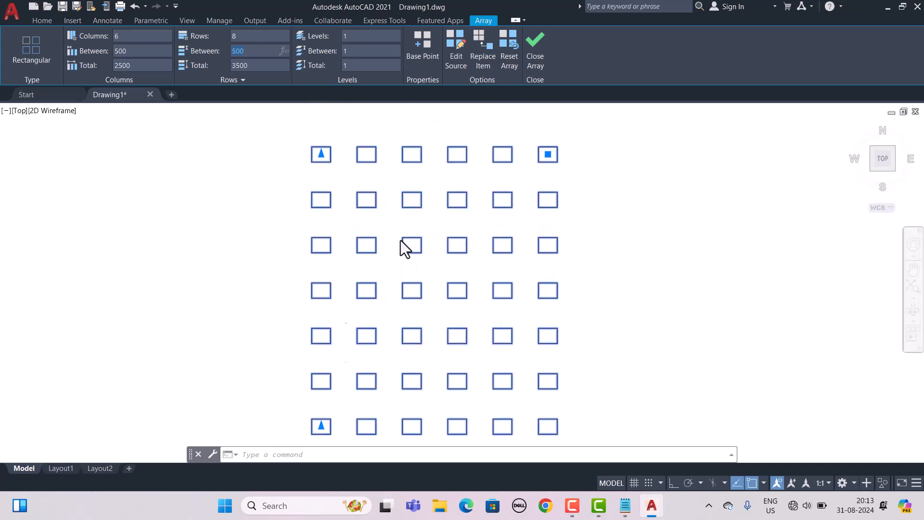
scroll(400, 240, "down", 2)
key("Escape")
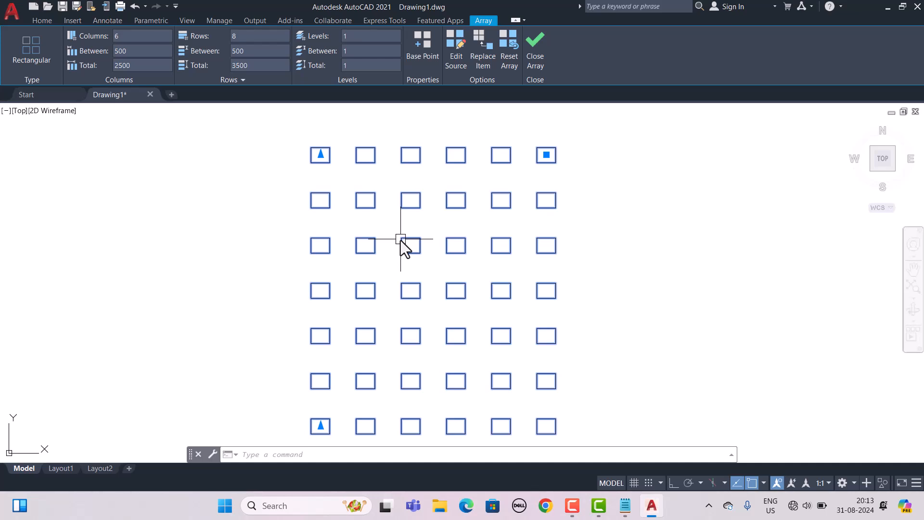
left_click(542, 57)
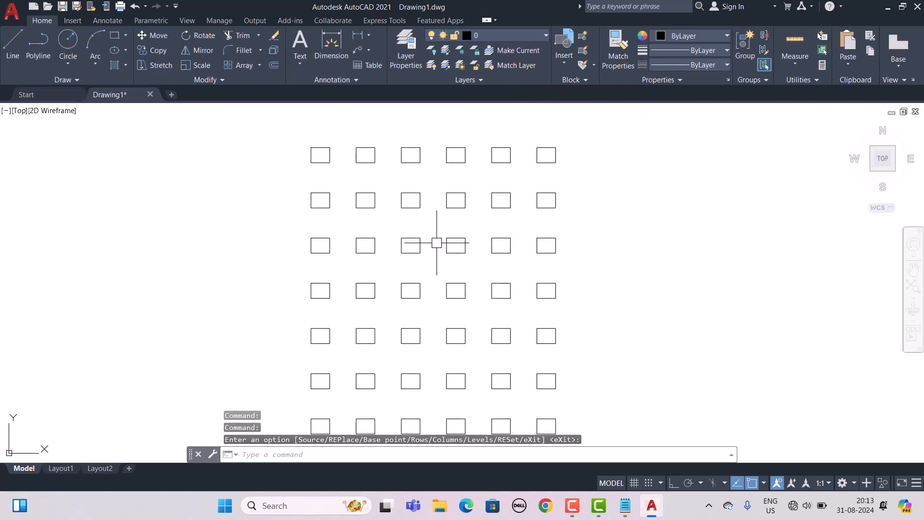
key("Escape")
key("Escape")
Start a red on-screen note over an empty part of the drawing with the line "array- ar(enter)".
scroll(420, 250, "down", 6)
middle_click_drag(137, 235, 412, 332)
key("ctrl+2")
left_click_drag(94, 145, 94, 182, "shift")
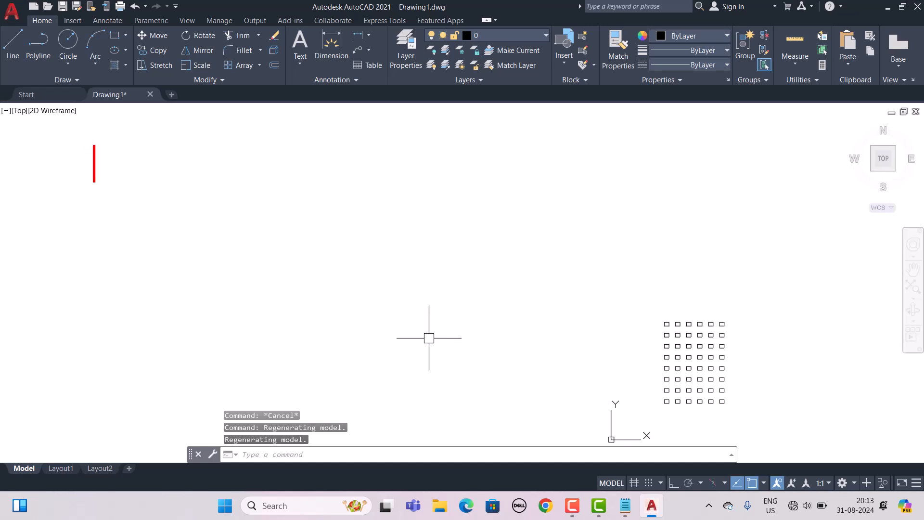
type("arr")
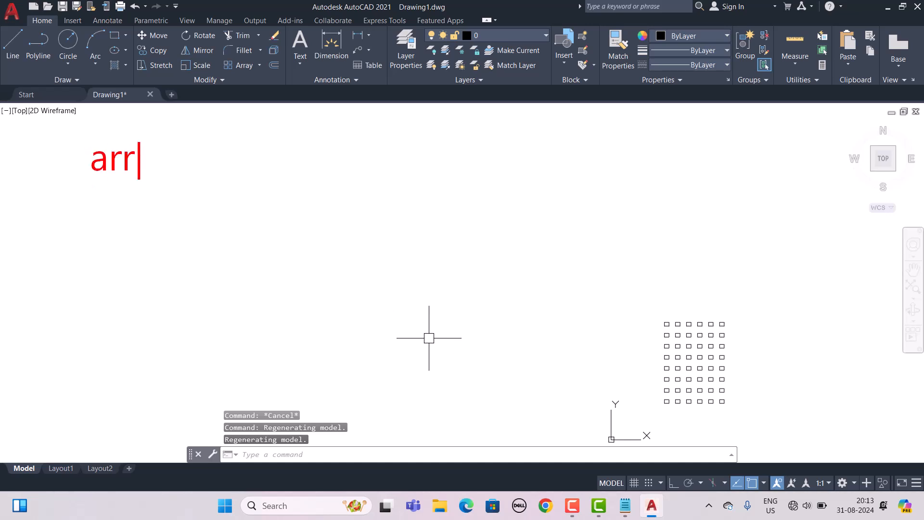
type("ay- ar(enter)")
key("Return")
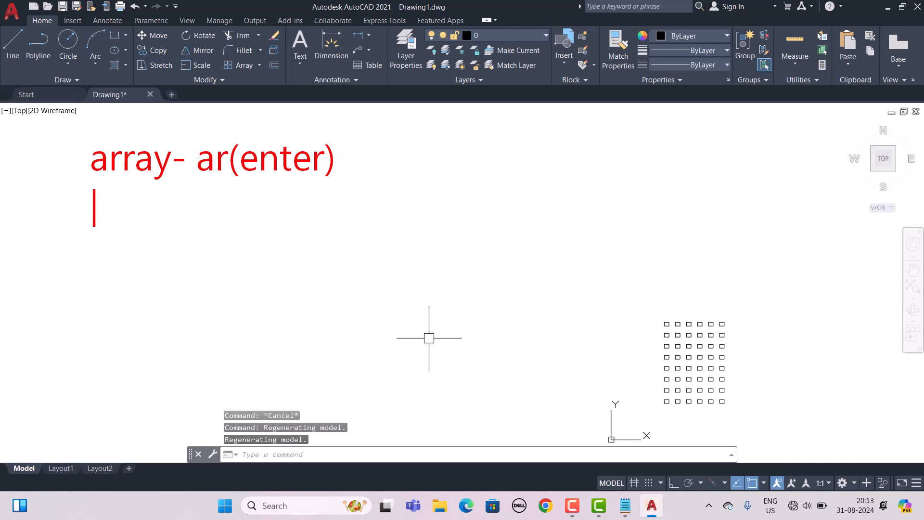
Add the line "select object(enter)" to the on-screen note.
type("select select")
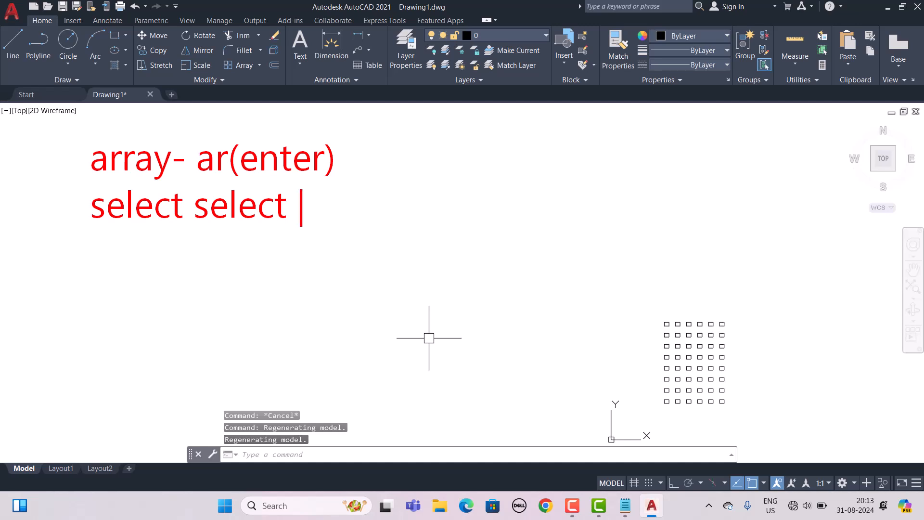
key("BackSpace")
key("BackSpace")
key("BackSpace")
key("BackSpace")
key("BackSpace")
key("BackSpace")
key("BackSpace")
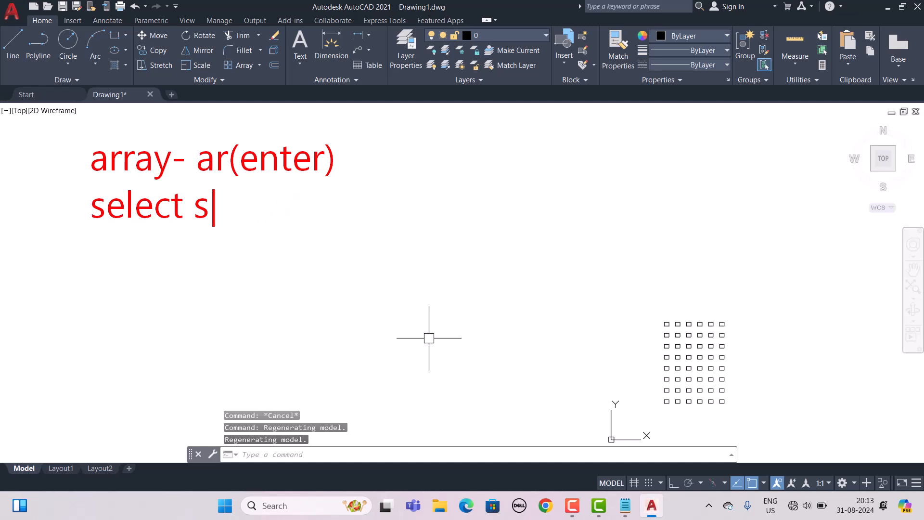
type("object")
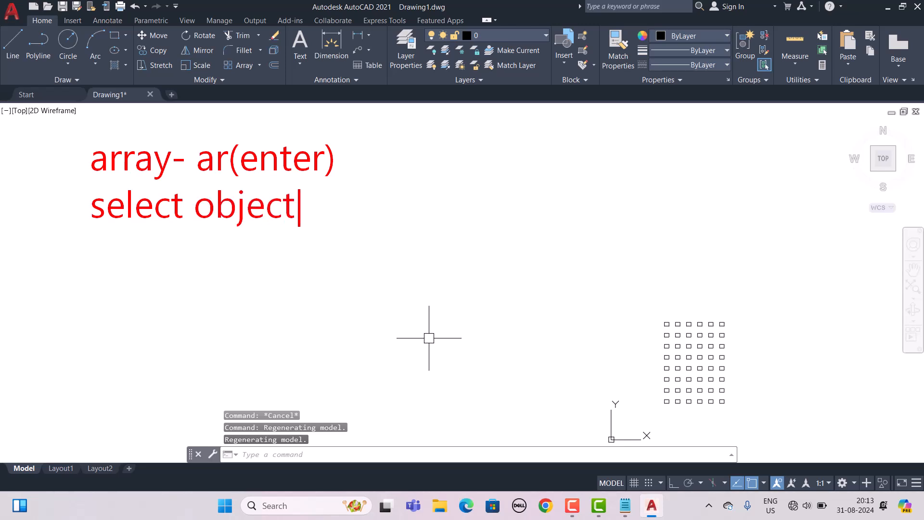
type("(ente")
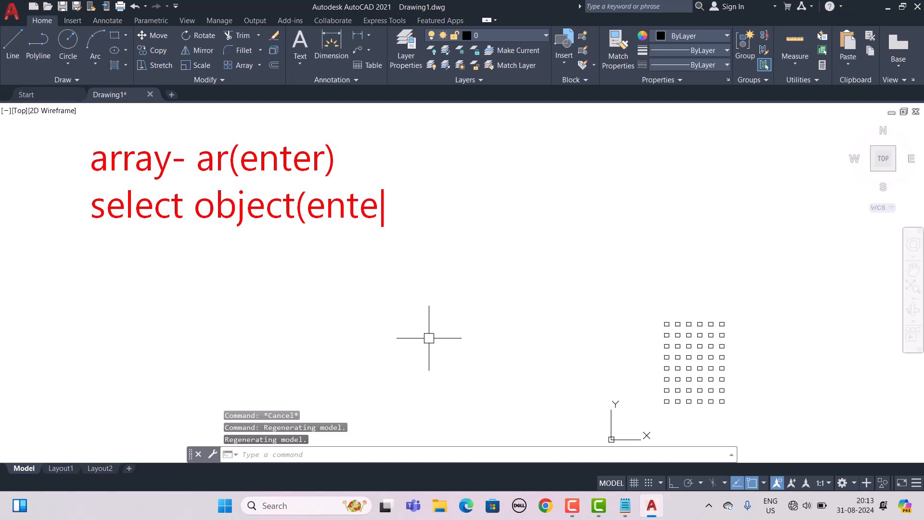
type("r)")
key("Return")
Add the line "rectangle R(enter)" to the on-screen note.
type("rect")
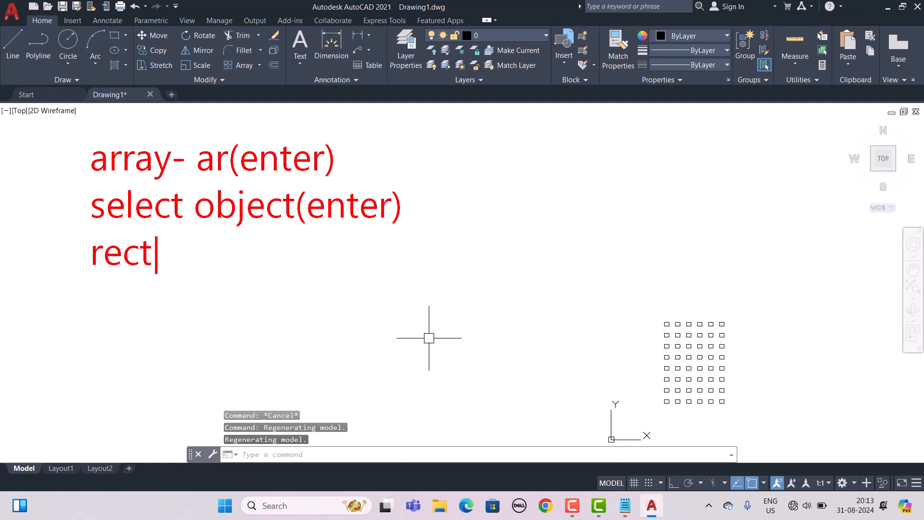
type("angle")
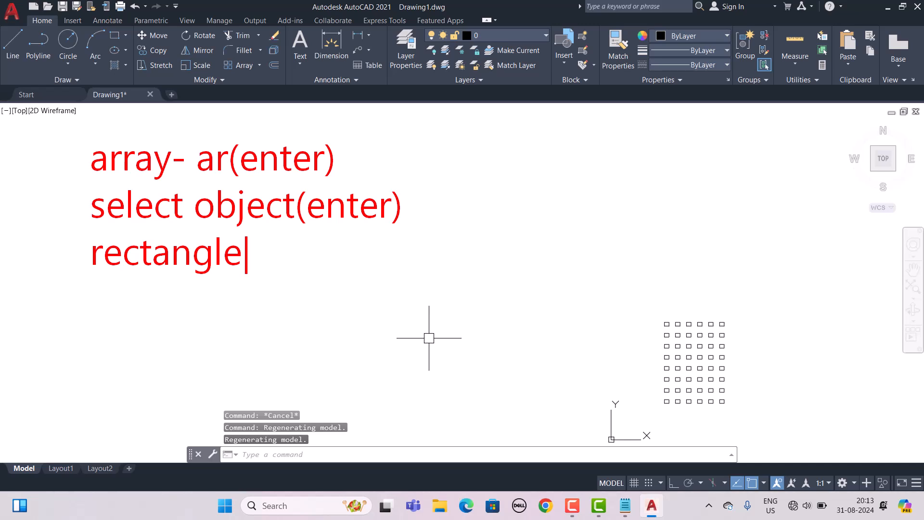
type(" R(e")
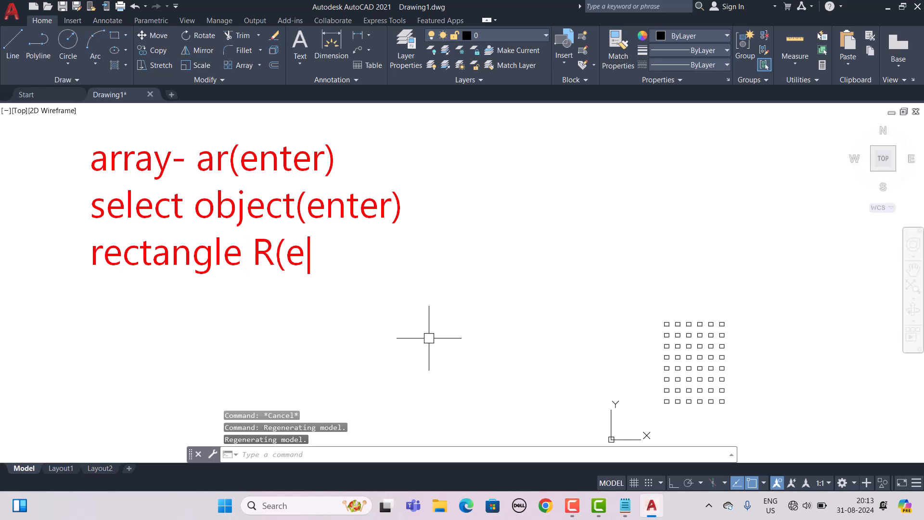
type("nter)")
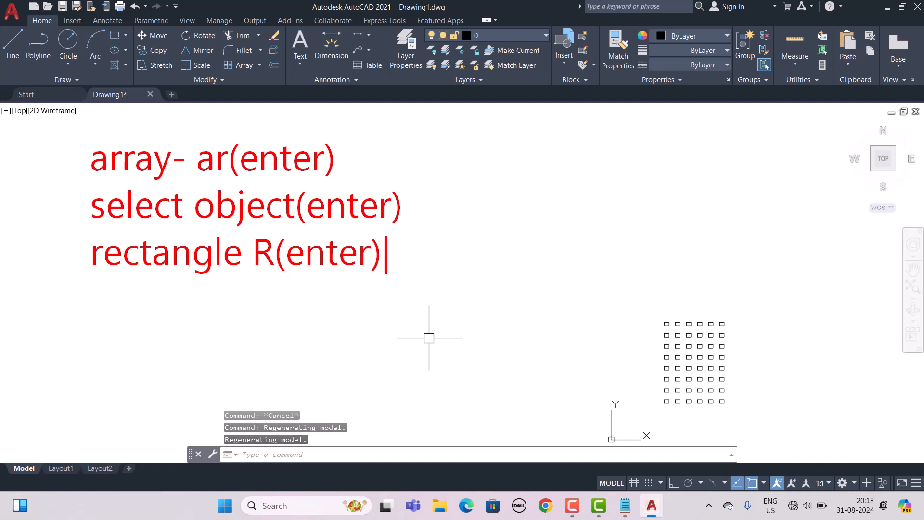
key("Return")
Add the line "specify column , row" to the on-screen note.
type("specify")
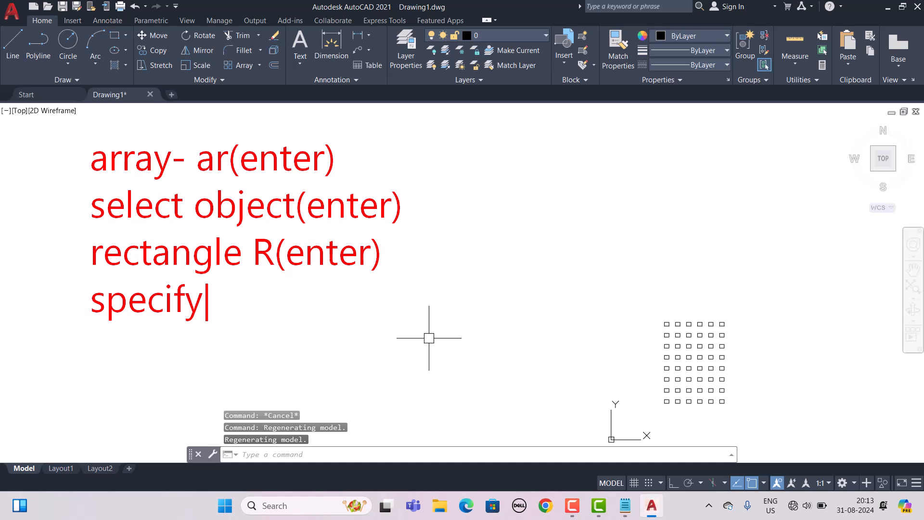
type(" col")
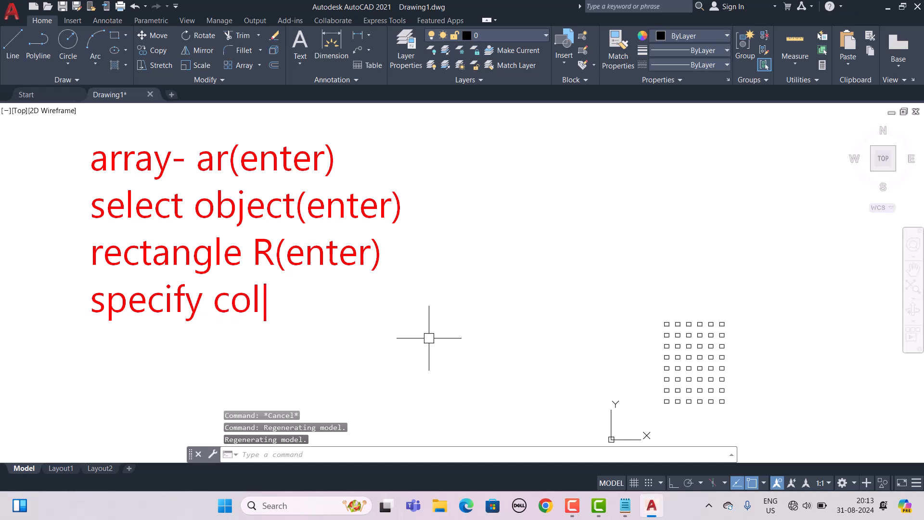
type("umn ")
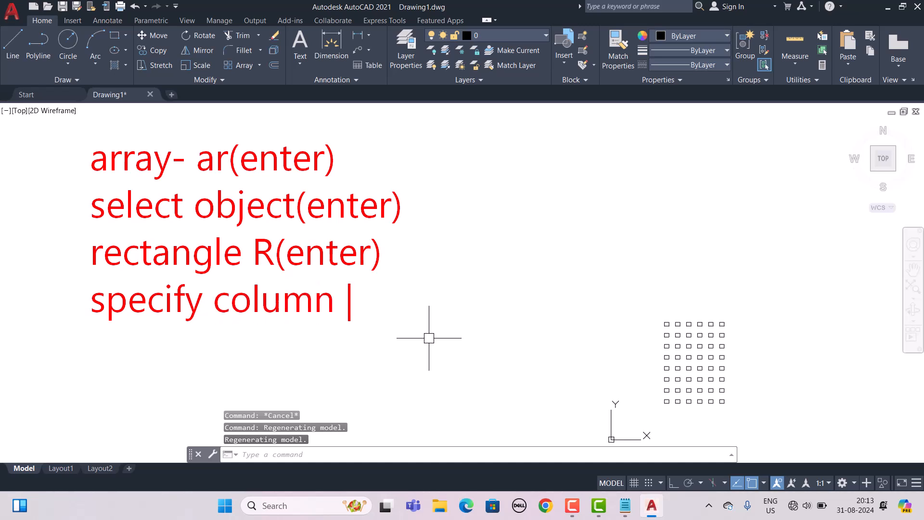
type(", row")
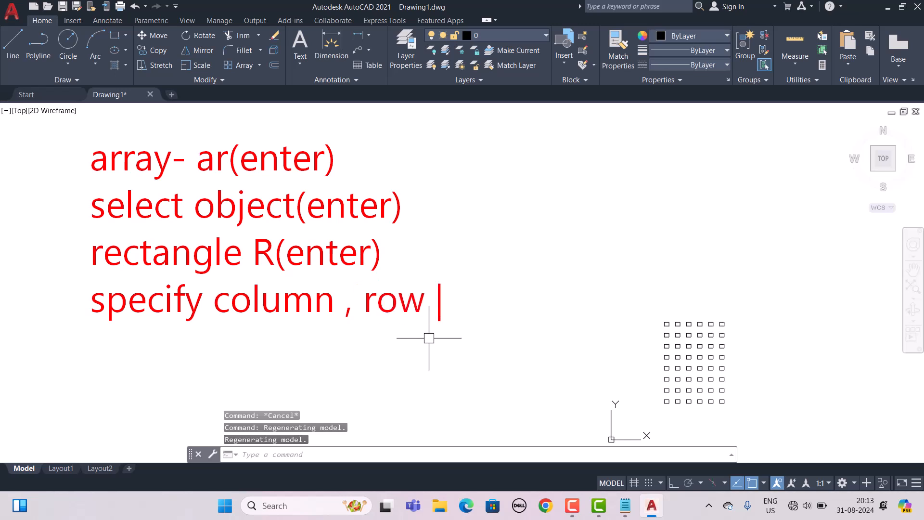
key("Return")
Complete the on-screen note with the line "specify distance between".
type("specify du")
key("BackSpace")
type("i")
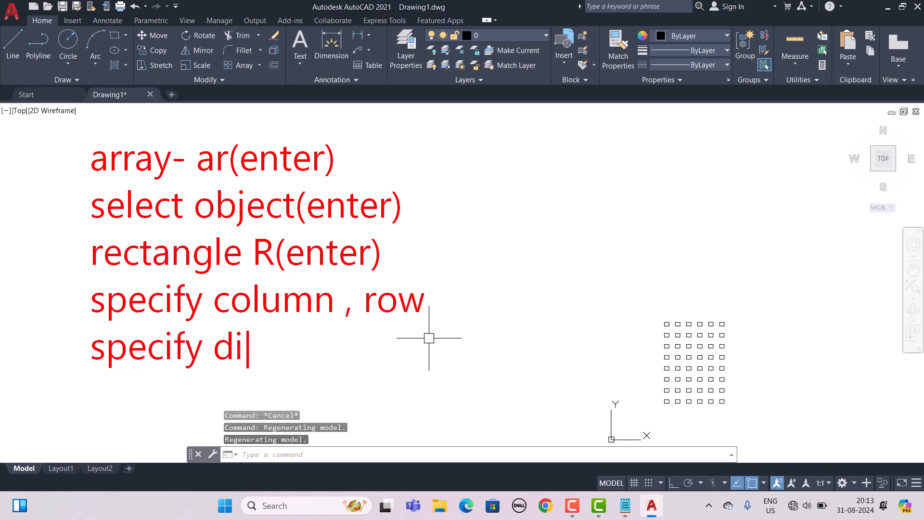
type("stab=")
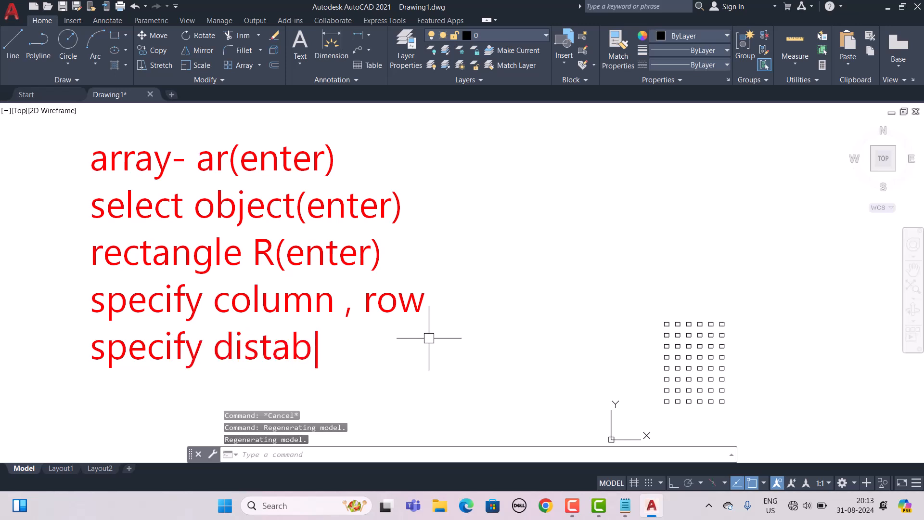
key("BackSpace")
key("BackSpace")
type("nce be")
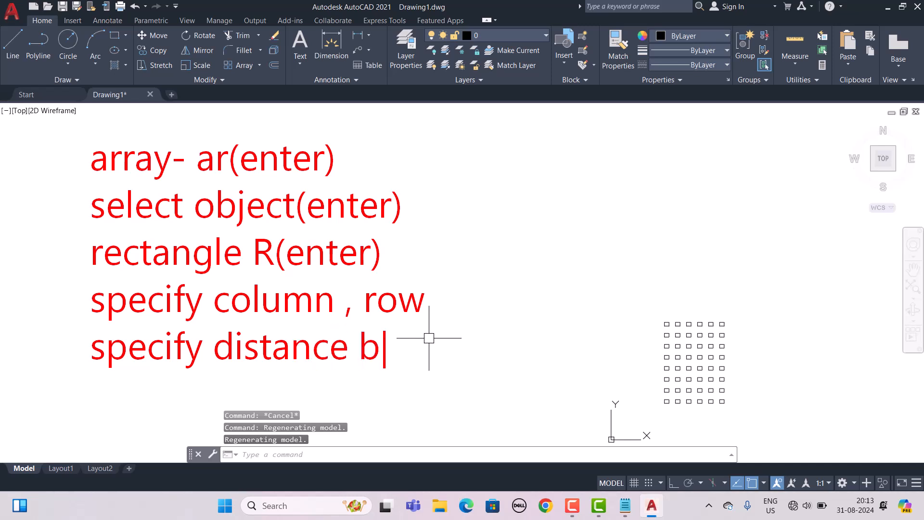
type("tween")
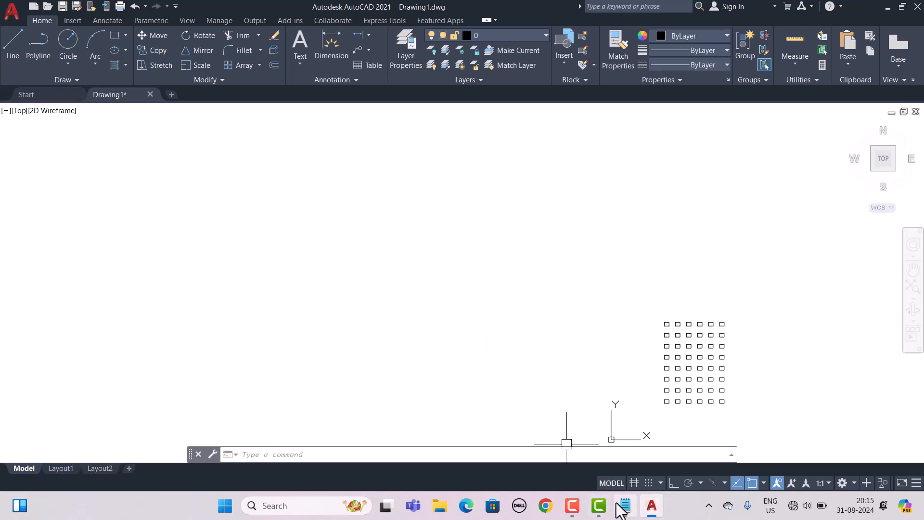
Switch to Notepad, look through the Arc, CIRCLE, AutoC and Arch notes, and return to AutoCAD.
left_click(624, 504)
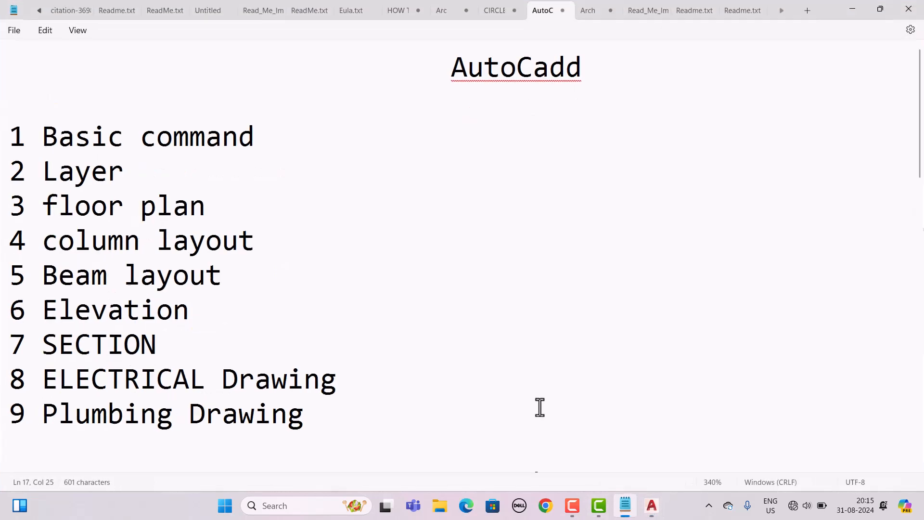
left_click(438, 13)
scroll(172, 278, "up", 5)
scroll(172, 277, "down", 20, "ctrl")
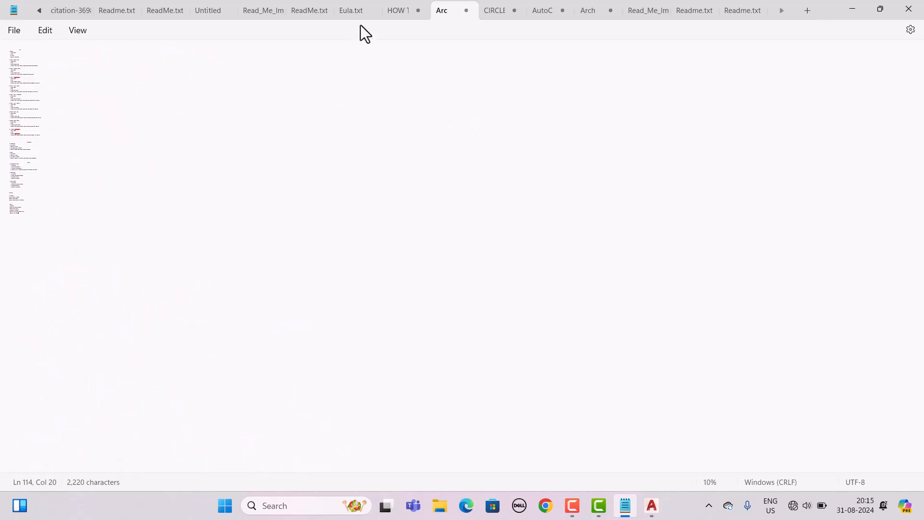
left_click(492, 17)
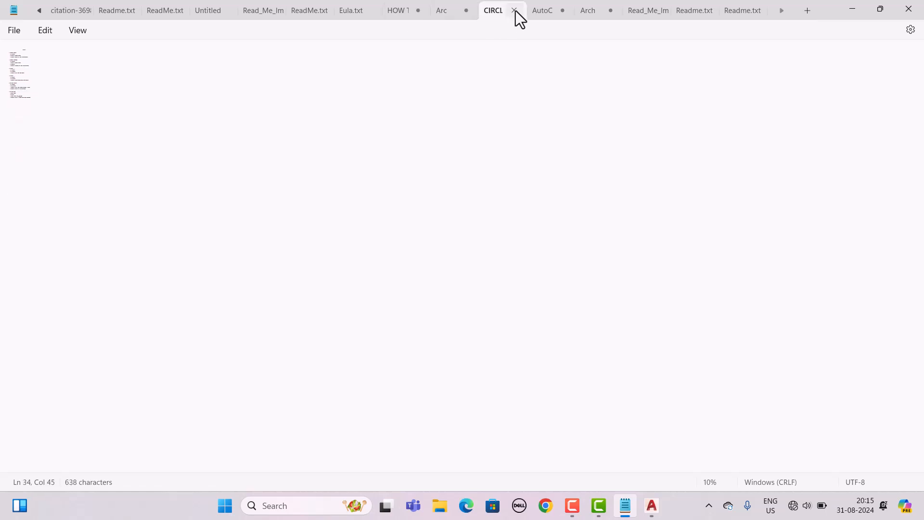
left_click(541, 11)
left_click(585, 16)
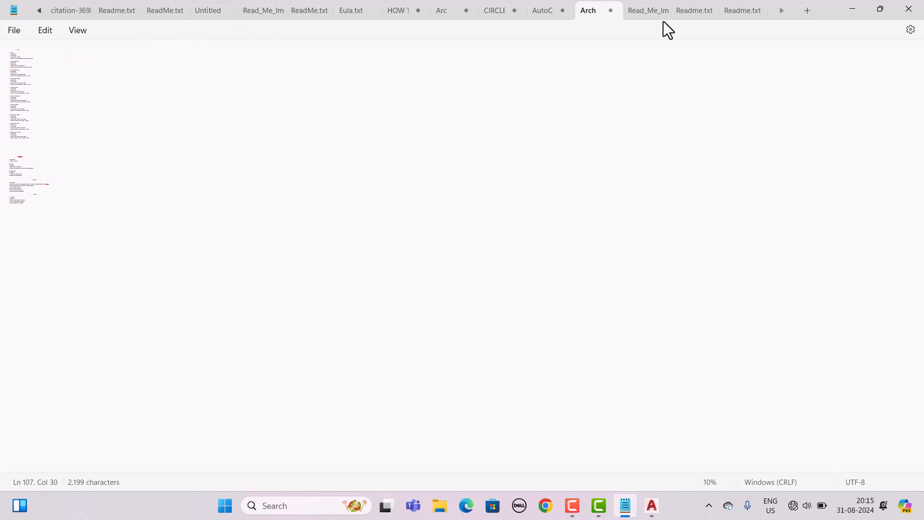
left_click(852, 8)
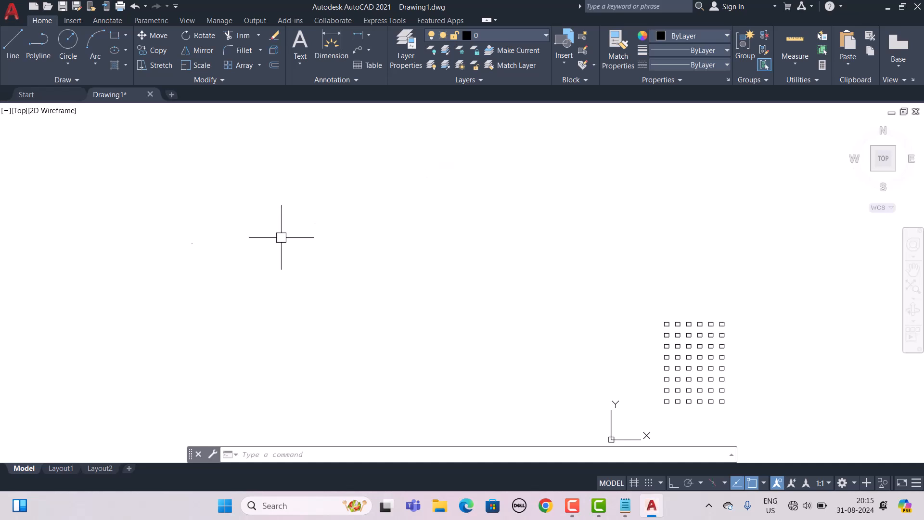
Draw three connected line segments in the empty area: a horizontal one about 3618 long, a short upward diagonal and a second horizontal one.
left_click(13, 54)
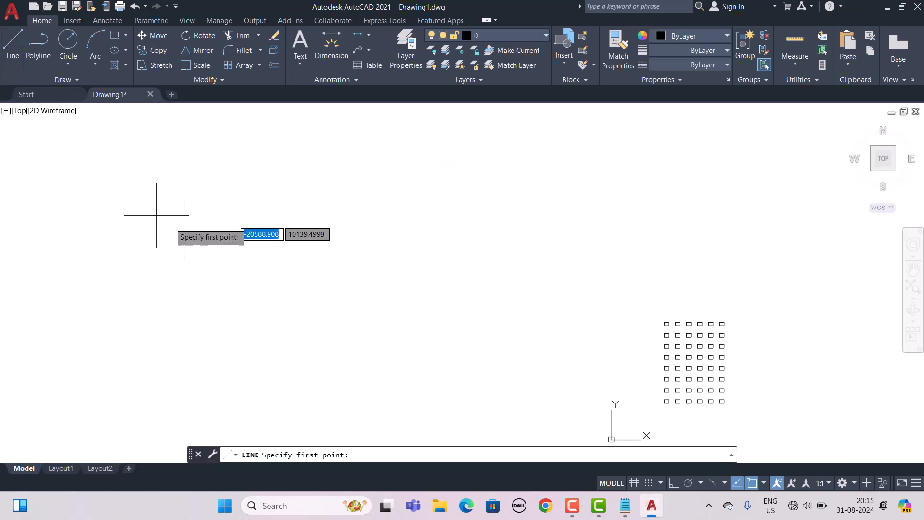
left_click(206, 239)
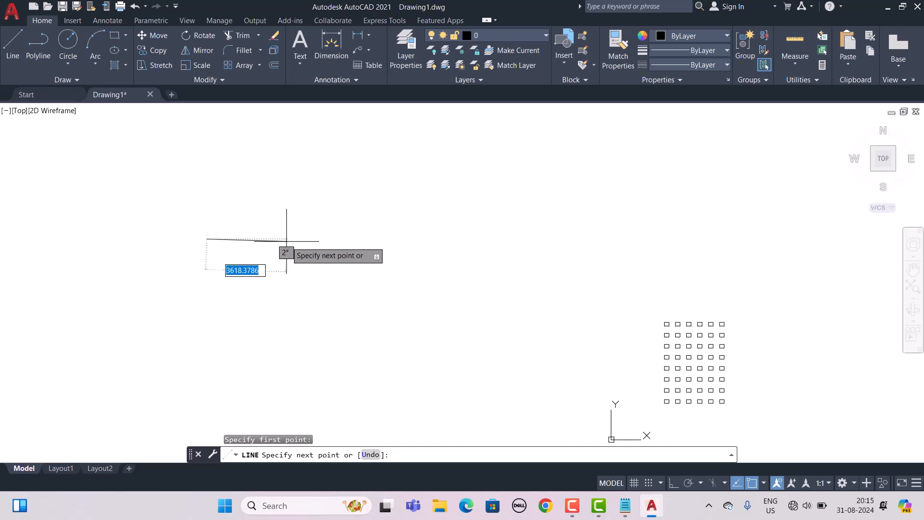
key("F8")
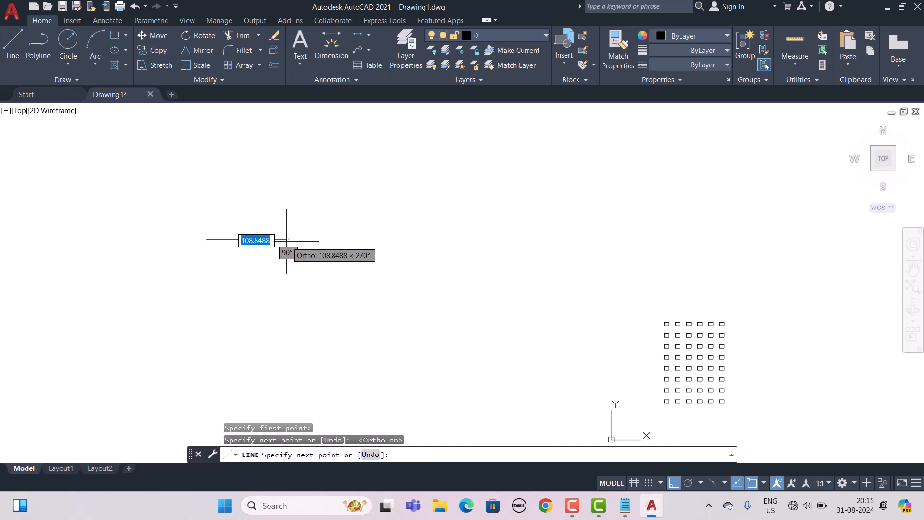
key("F8")
left_click(306, 218)
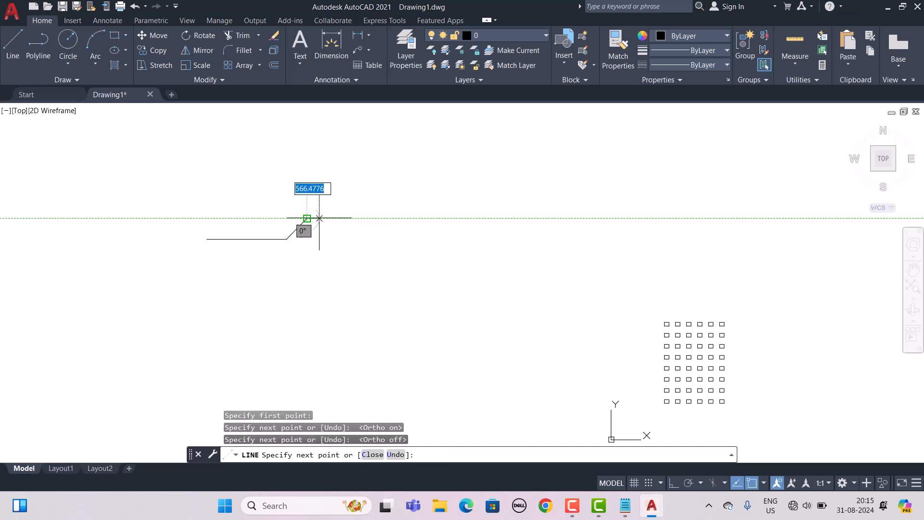
left_click(369, 218)
key("Escape")
key("Escape")
key("Escape")
scroll(332, 225, "up", 4)
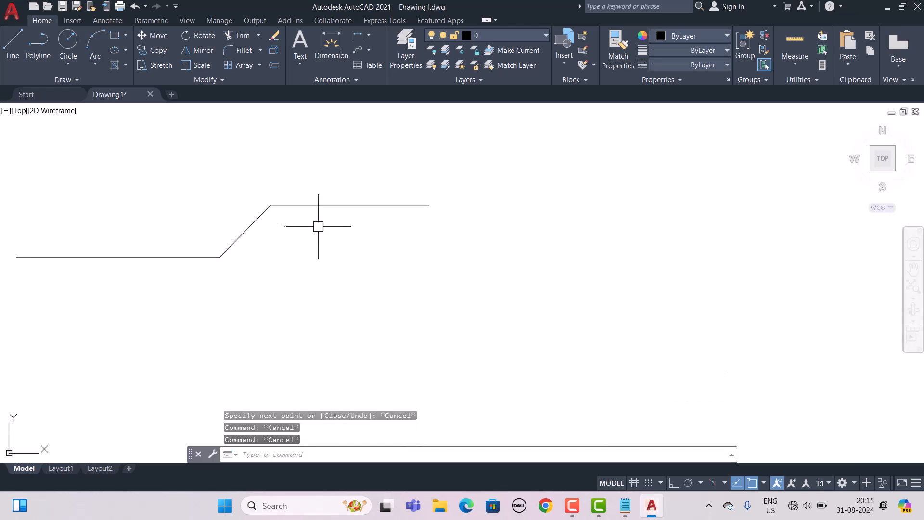
Select all three segments of the stepped line, indicate each with a red stroke, and clear the strokes and selection.
left_click(268, 208)
left_click(197, 258)
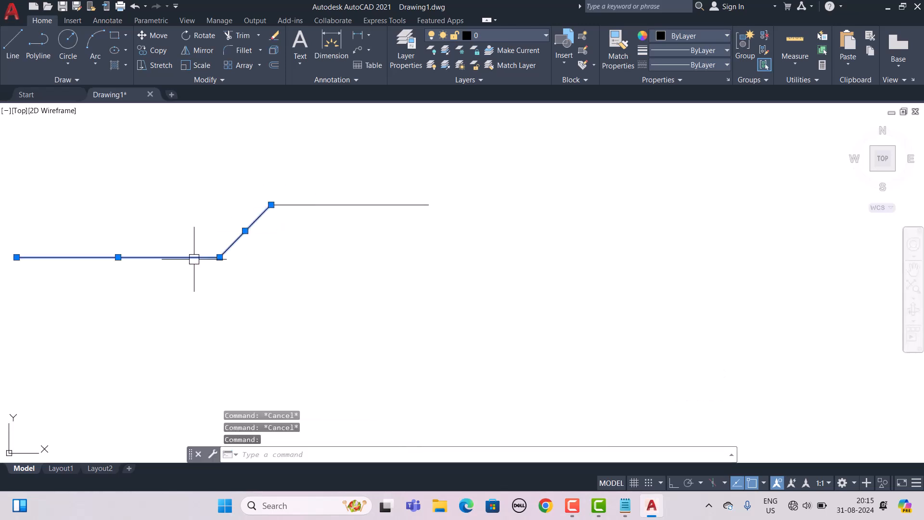
left_click(302, 207)
middle_click_drag(302, 207, 416, 220)
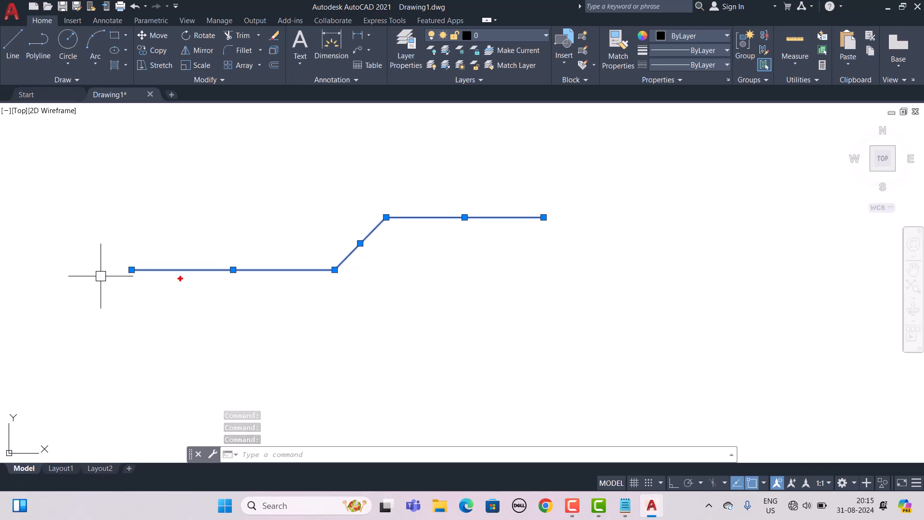
left_click_drag(197, 271, 197, 250)
left_click_drag(352, 223, 374, 246)
left_click_drag(438, 202, 439, 225)
key("Escape")
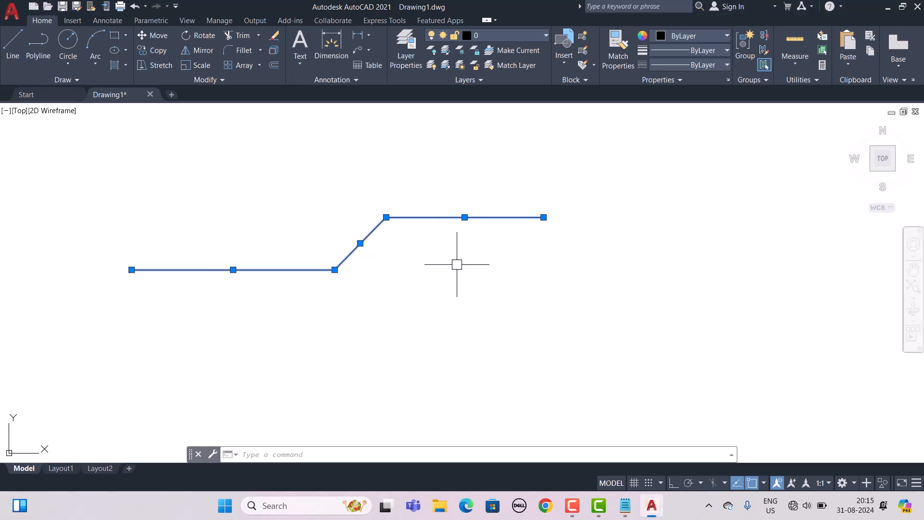
key("Escape")
Select the lower horizontal, diagonal and upper horizontal segments one at a time, deselecting each, to check that they are separate objects.
left_click(301, 270)
key("Escape")
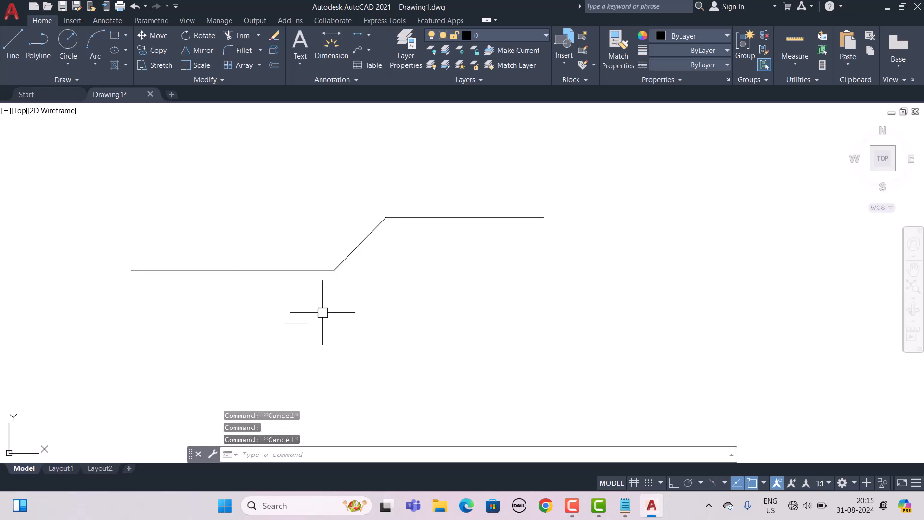
left_click(349, 255)
key("Escape")
left_click(427, 217)
key("Escape")
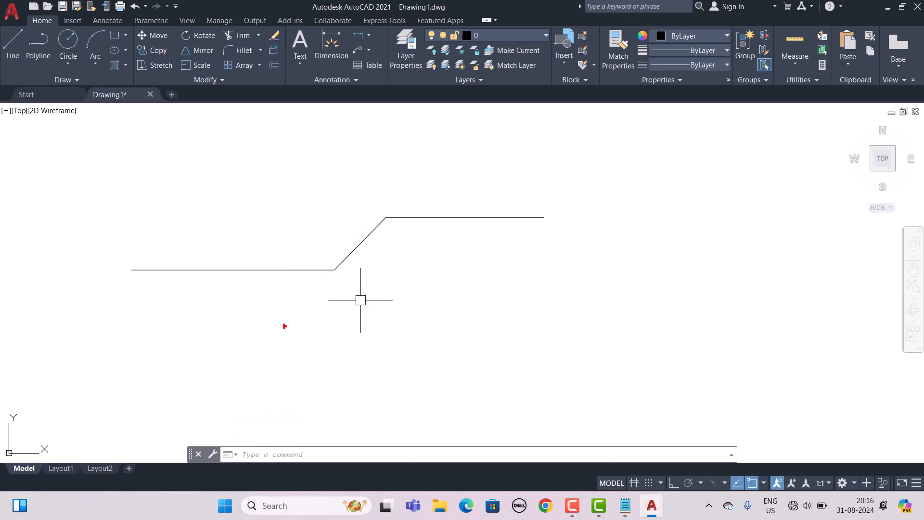
Mark the lower horizontal, diagonal and upper horizontal segments with one red stroke each, and clear the strokes.
left_click_drag(213, 249, 210, 302)
left_click_drag(313, 231, 392, 254)
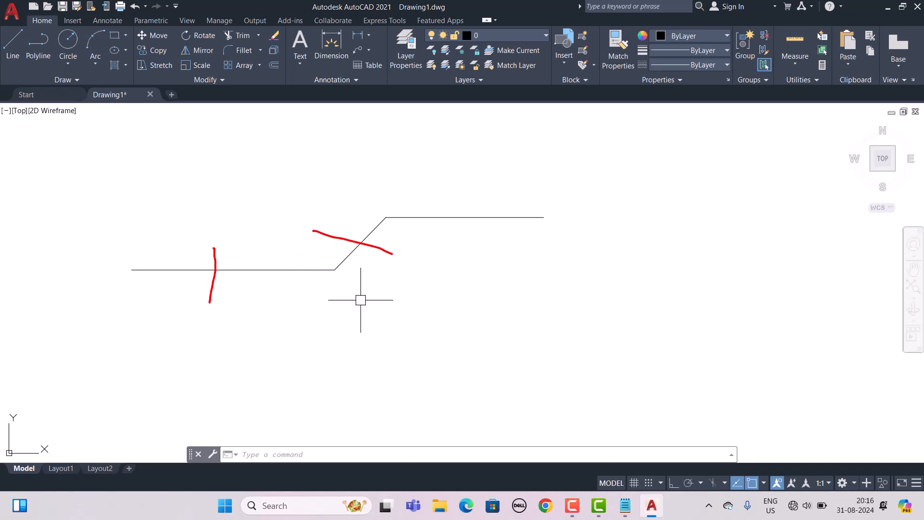
left_click_drag(489, 203, 494, 227)
key("Escape")
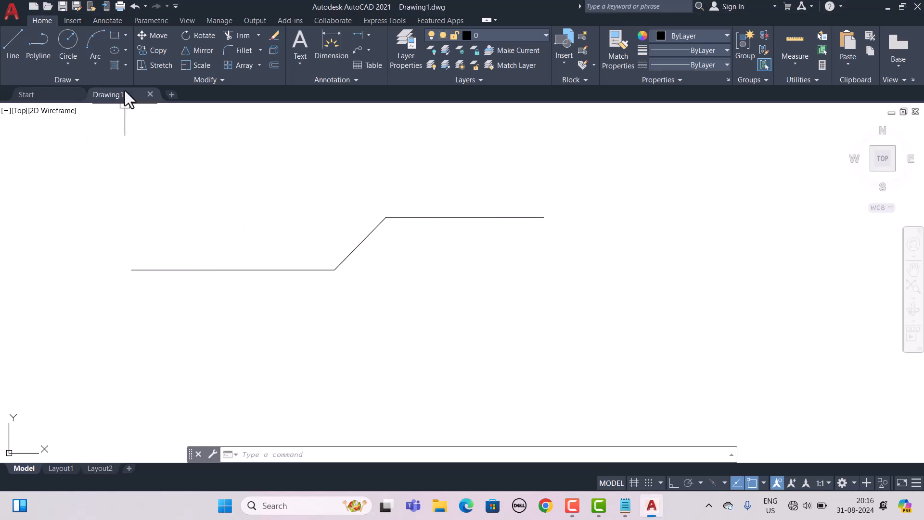
left_click(114, 38)
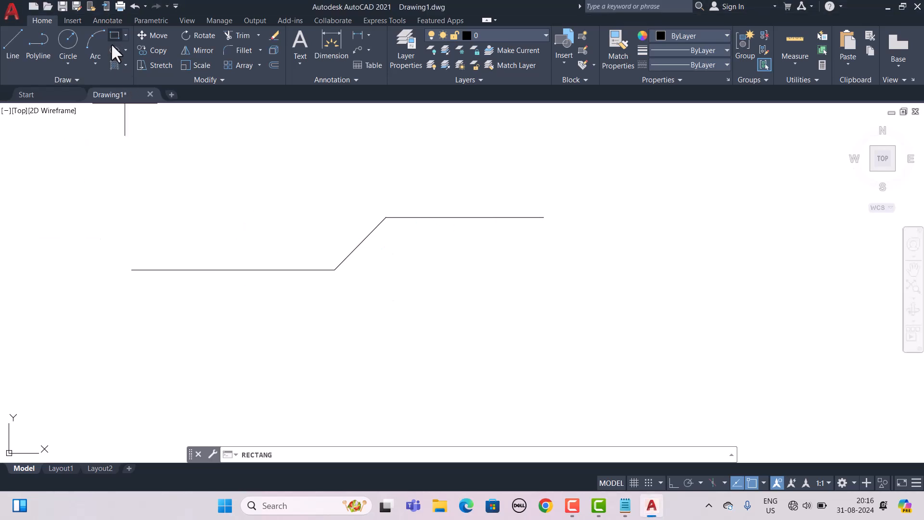
left_click(132, 269)
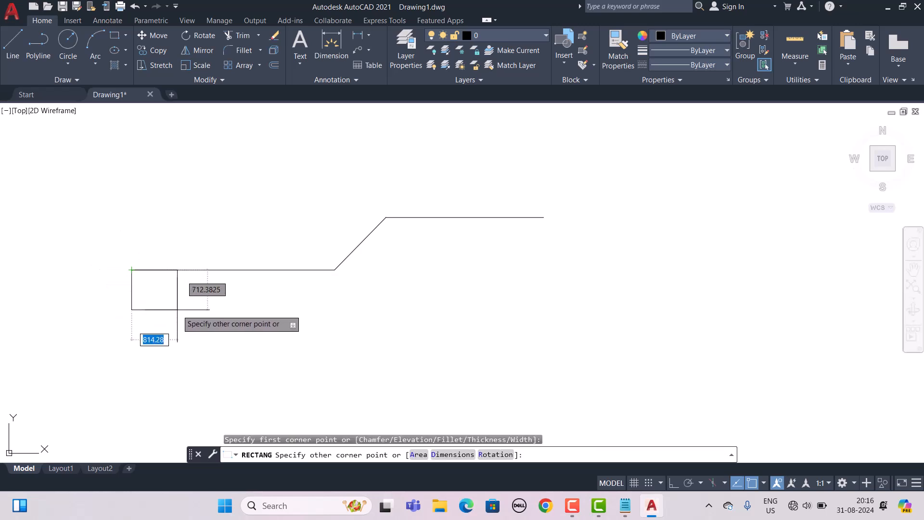
key("Escape")
left_click(92, 190)
key("Escape")
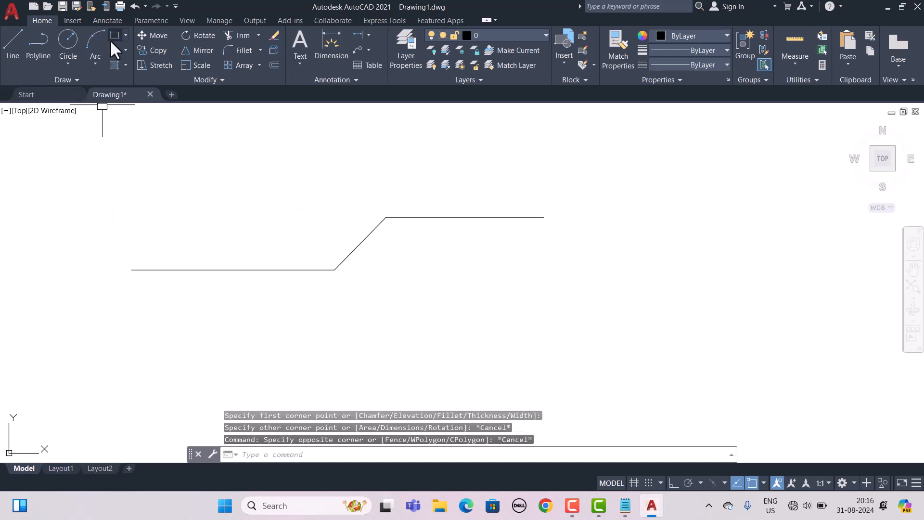
Draw a small rectangle in the empty area above the lower horizontal line's left end.
key("Return")
left_click(88, 165)
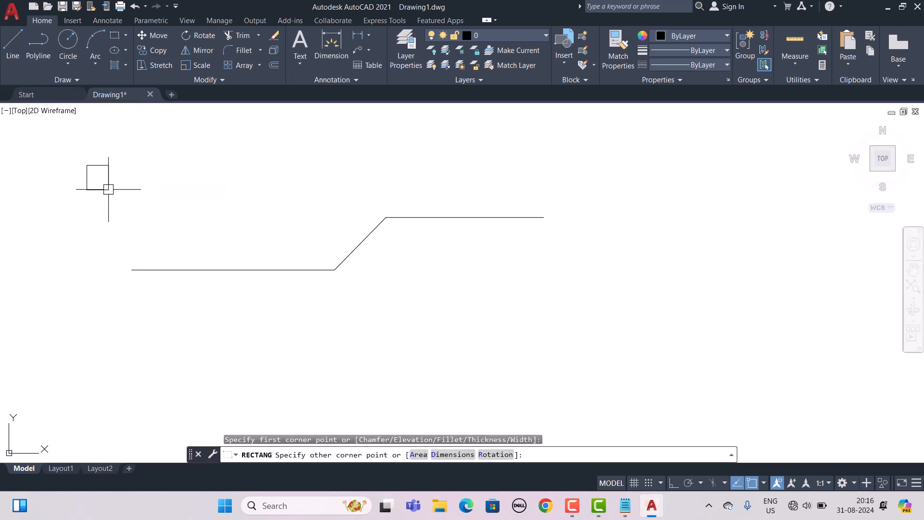
key("Escape")
Move the small rectangle by its centre onto the left endpoint of the lower horizontal line.
left_click(66, 147)
left_click(129, 199)
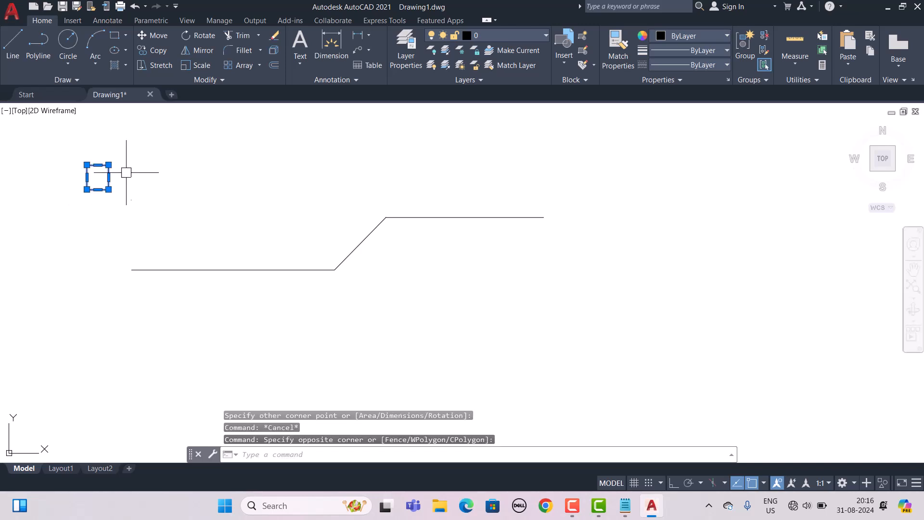
left_click(151, 33)
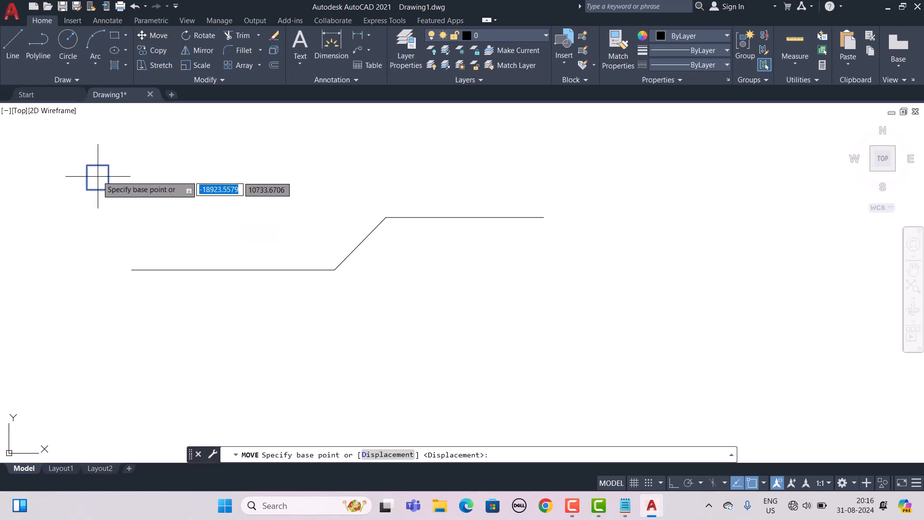
left_click(98, 178)
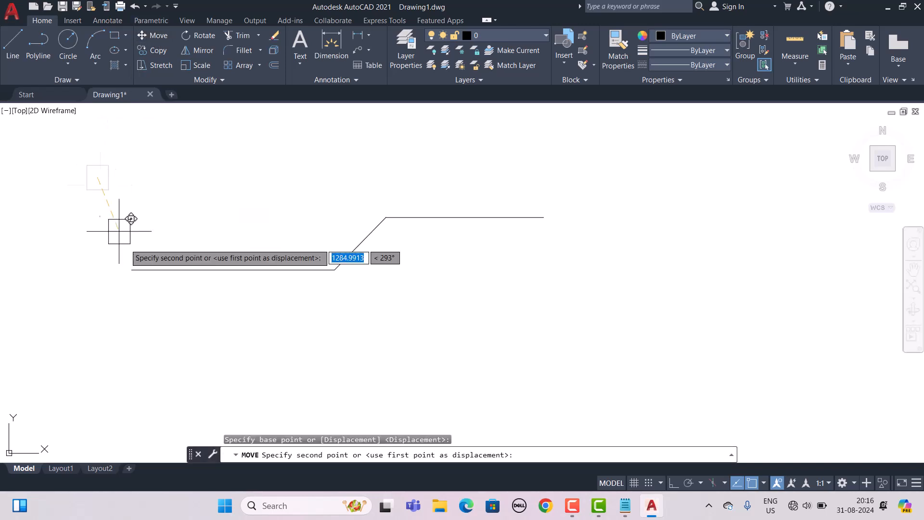
left_click(131, 269)
key("Escape")
key("Escape")
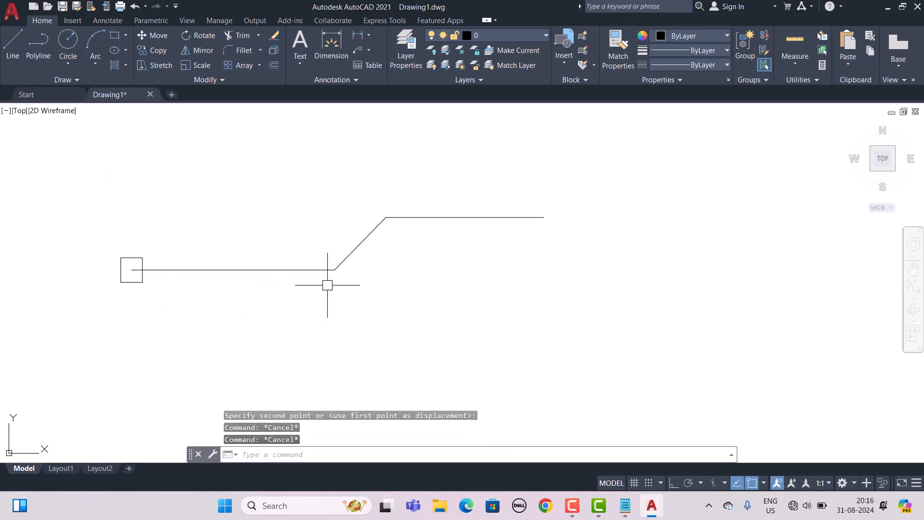
Create a path array of the small rectangle, using the lower horizontal line as the path curve.
type("ar")
key("Return")
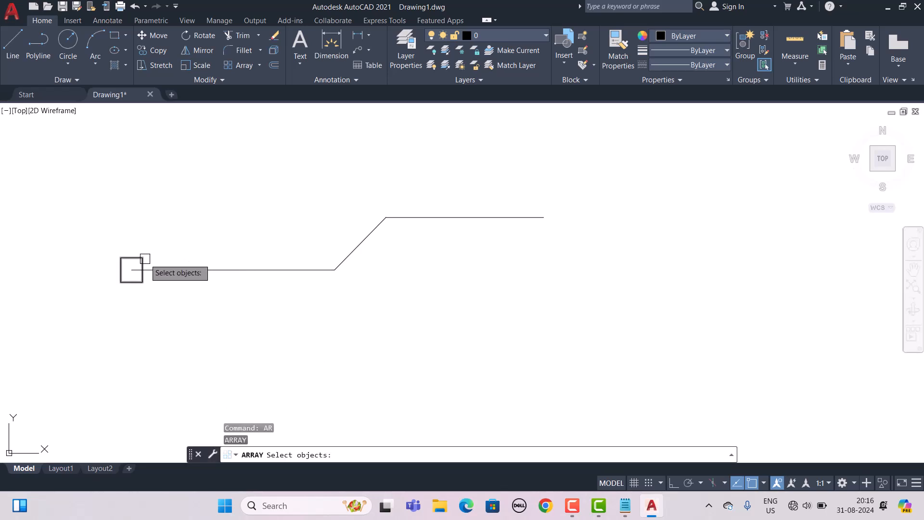
left_click(143, 259)
key("Return")
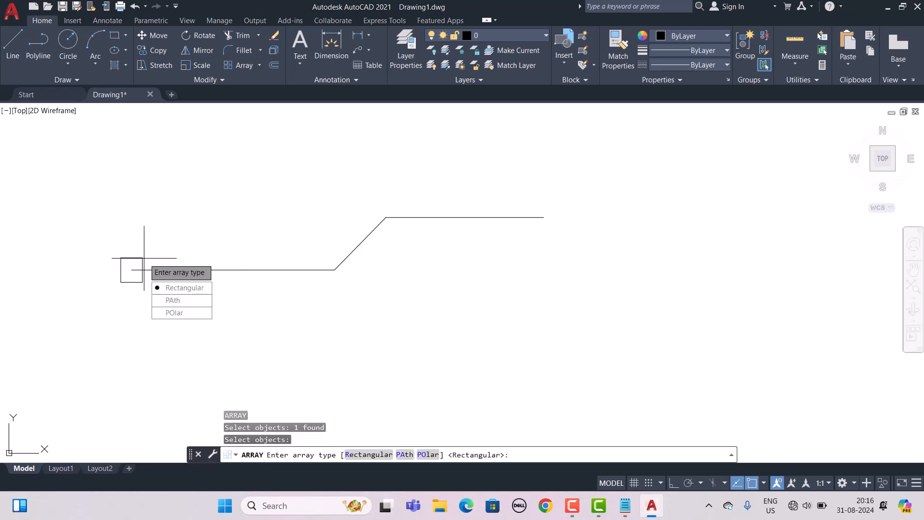
left_click(177, 301)
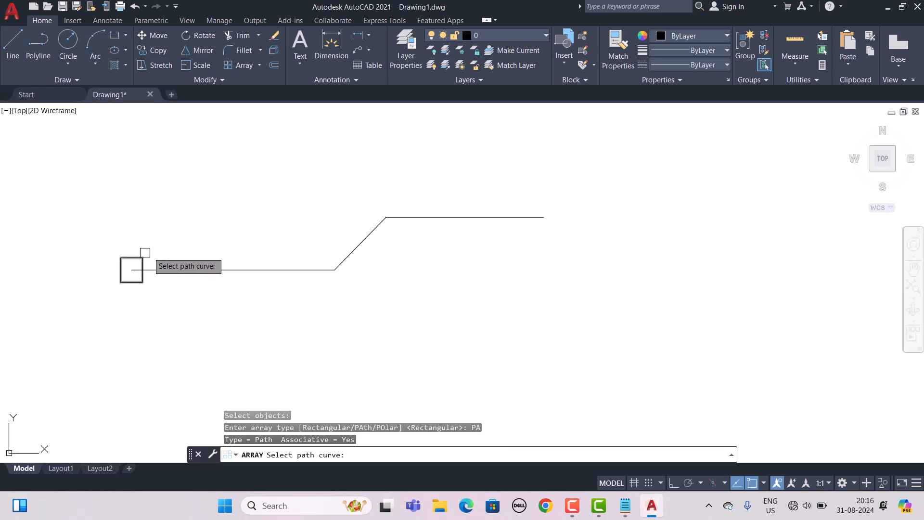
type("p")
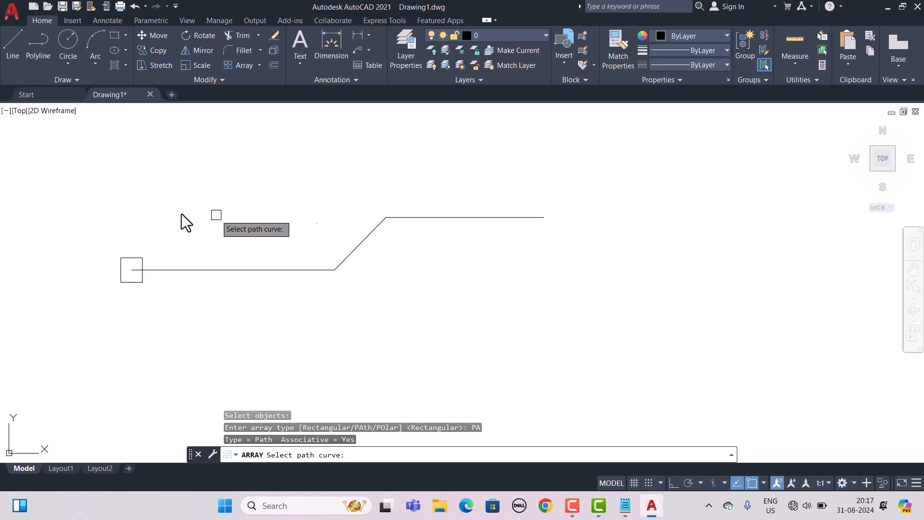
key("Return")
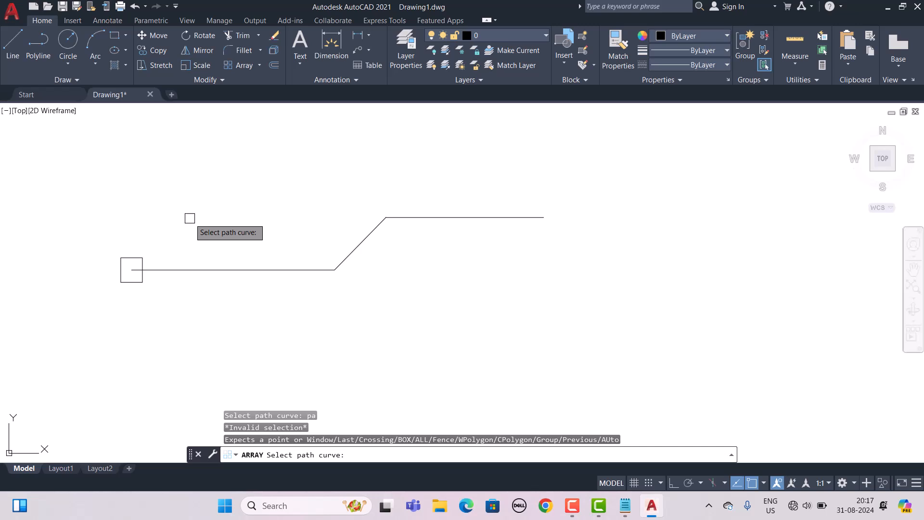
left_click(207, 268)
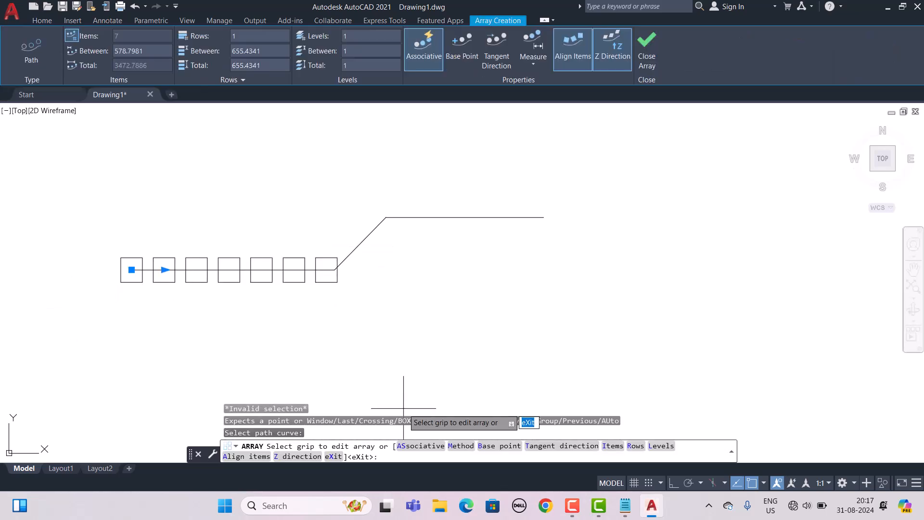
Mark the diagonal and upper horizontal segments and trace the whole stepped path with red strokes, and clear the strokes.
left_click_drag(325, 222, 376, 259)
left_click_drag(407, 198, 411, 237)
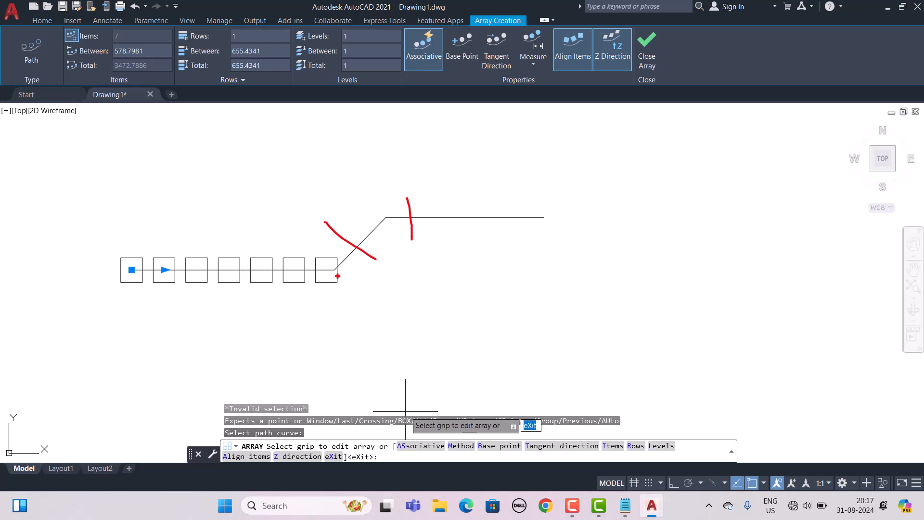
left_click_drag(331, 232, 405, 280)
mouse_move(147, 278)
left_mouse_down()
mouse_move(312, 277)
mouse_move(552, 228)
left_mouse_up()
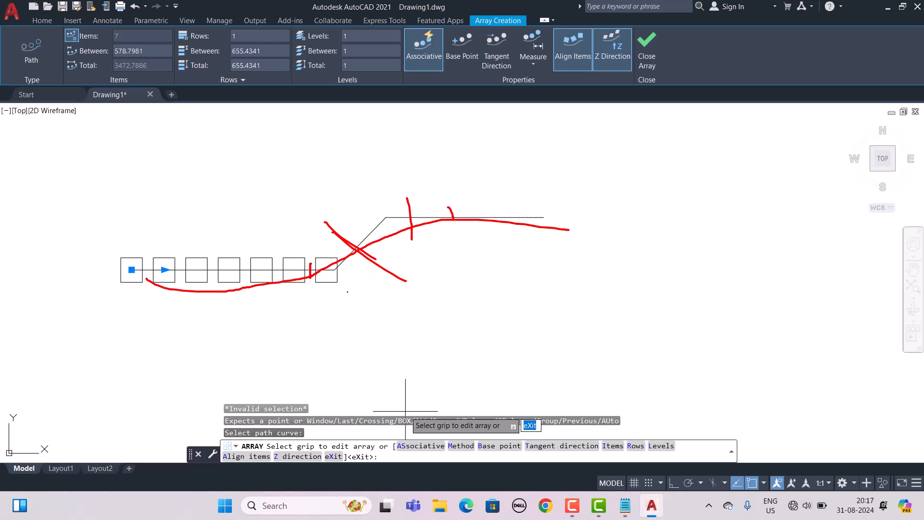
left_click_drag(141, 296, 555, 261)
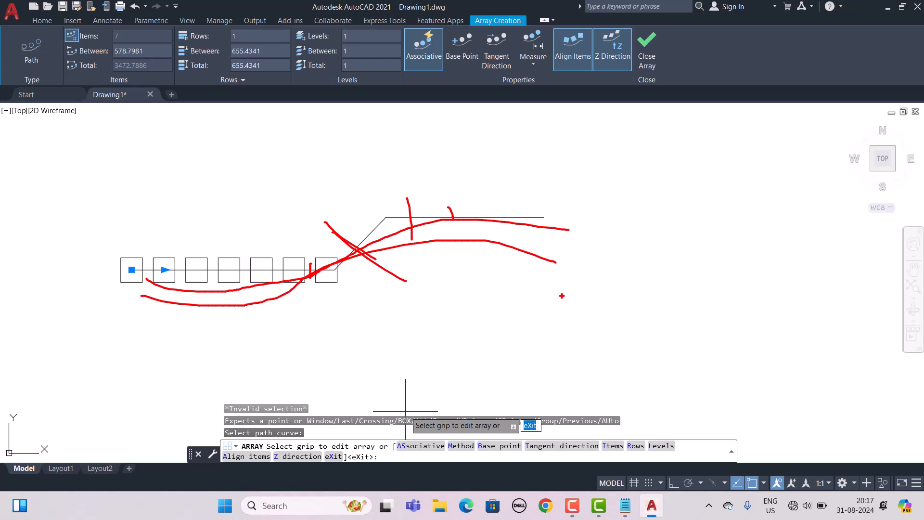
key("Escape")
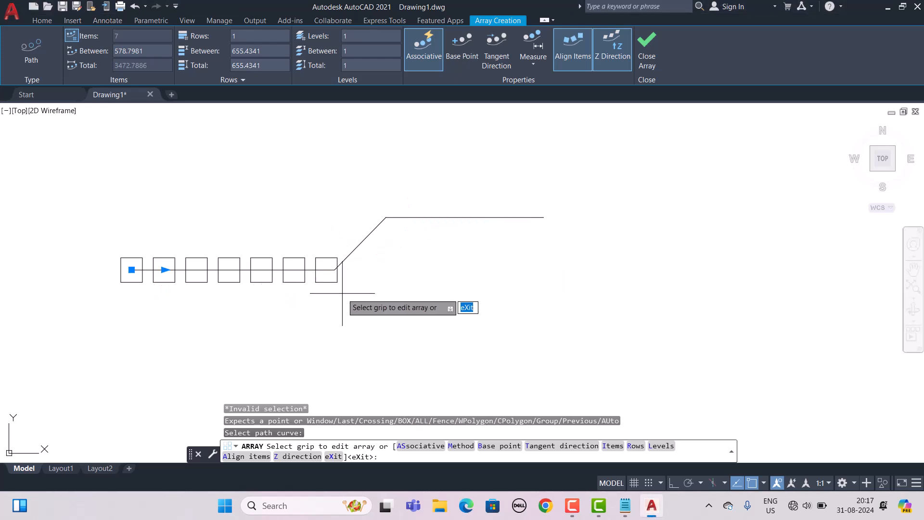
Exit the array editing and delete the path array of rectangles from the lower line.
key("Escape")
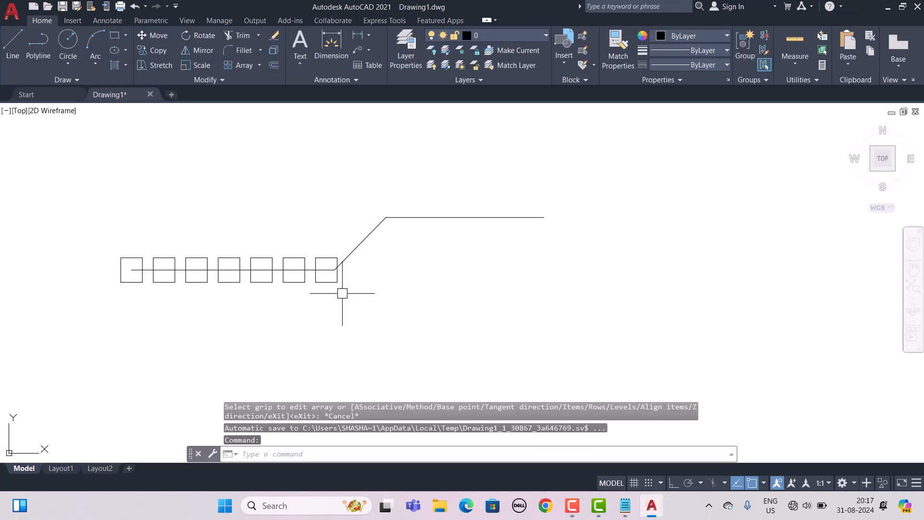
left_click(326, 281)
key("Delete")
left_click(326, 281)
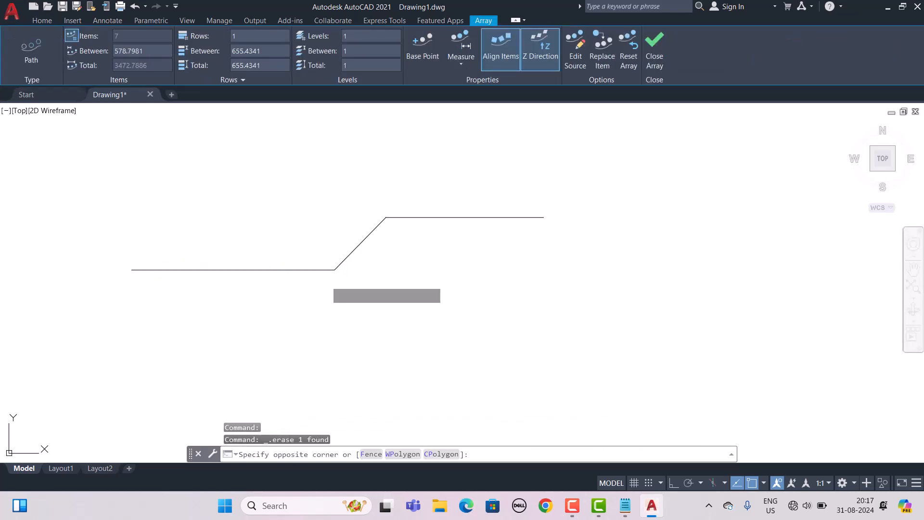
key("Escape")
key("Escape")
Select the lower horizontal, diagonal and upper horizontal segments together to examine their grips, and clear the selection.
left_click(312, 274)
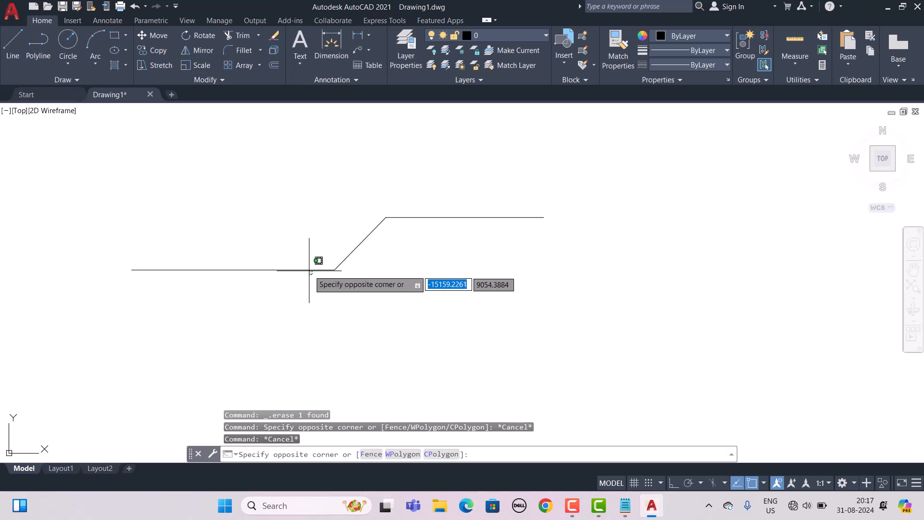
left_click(310, 264)
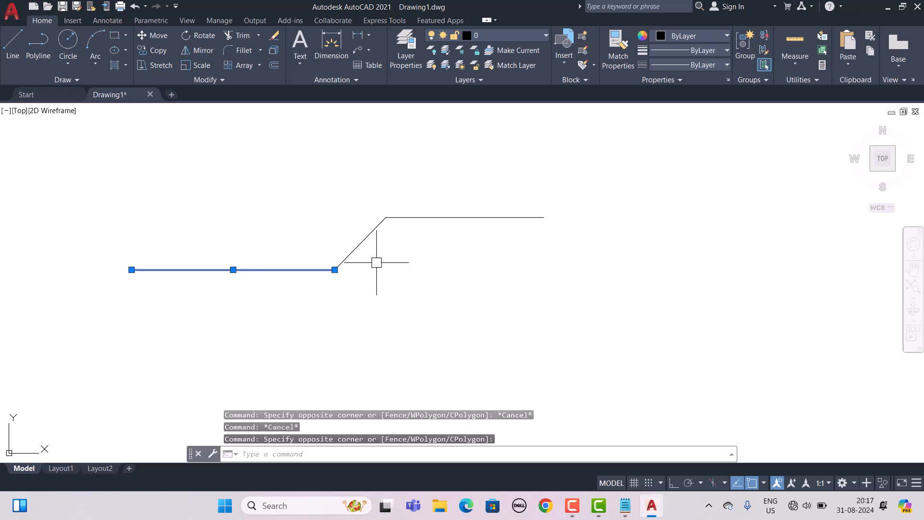
left_click(369, 233)
left_click(426, 218)
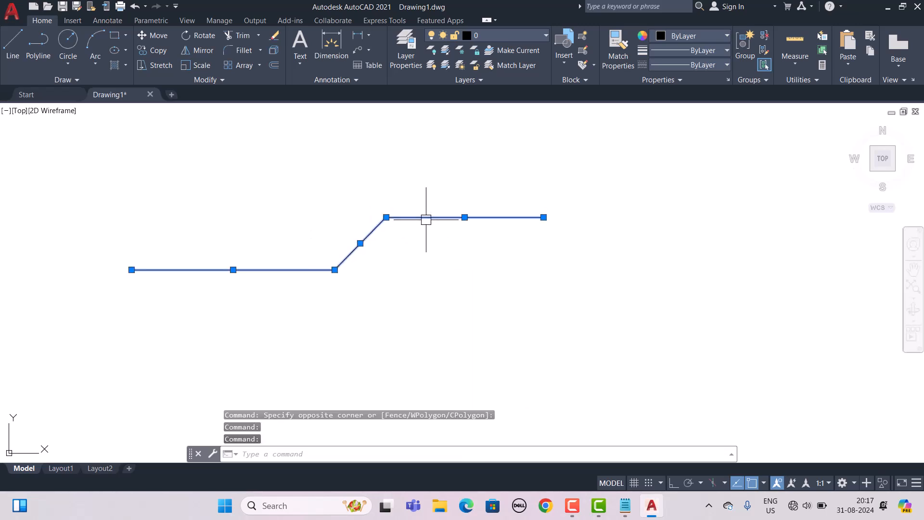
key("Escape")
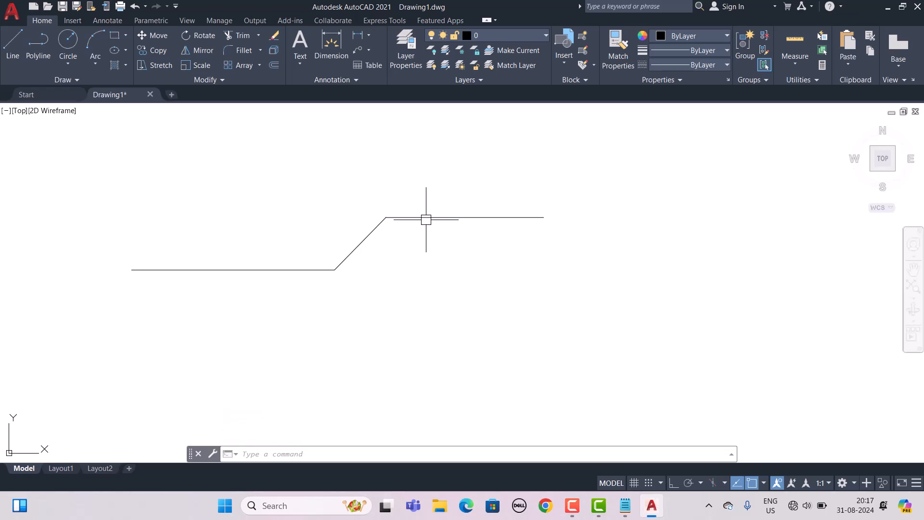
Join the lower horizontal, diagonal and upper horizontal segments into one polyline, and check it by selecting and deselecting it.
type("j")
key("Return")
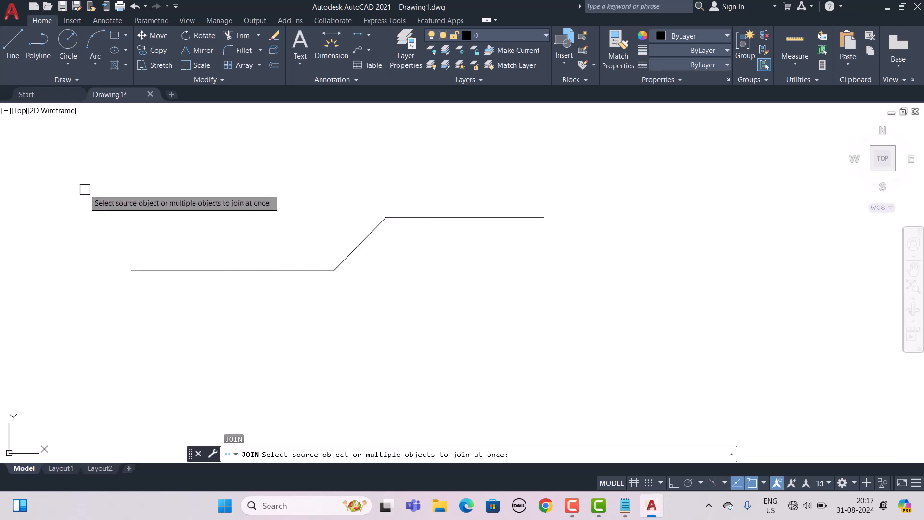
left_click(186, 266)
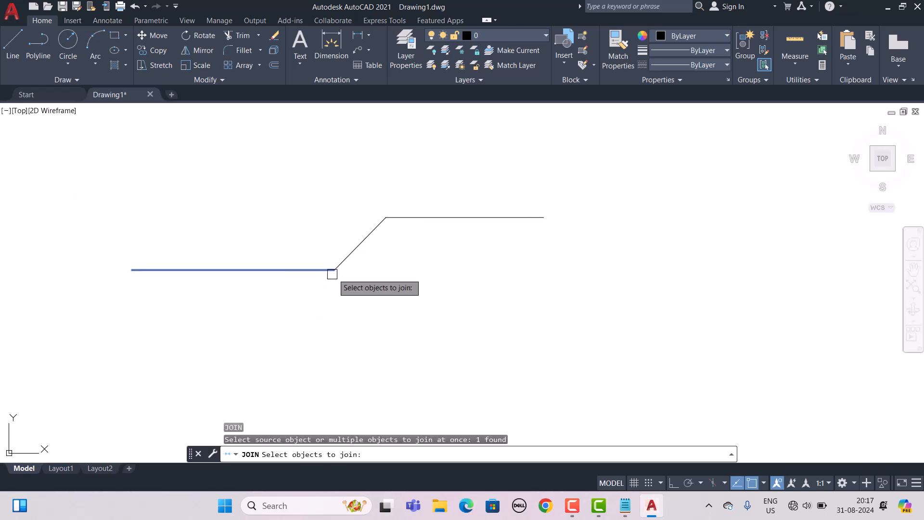
left_click(356, 248)
left_click(428, 213)
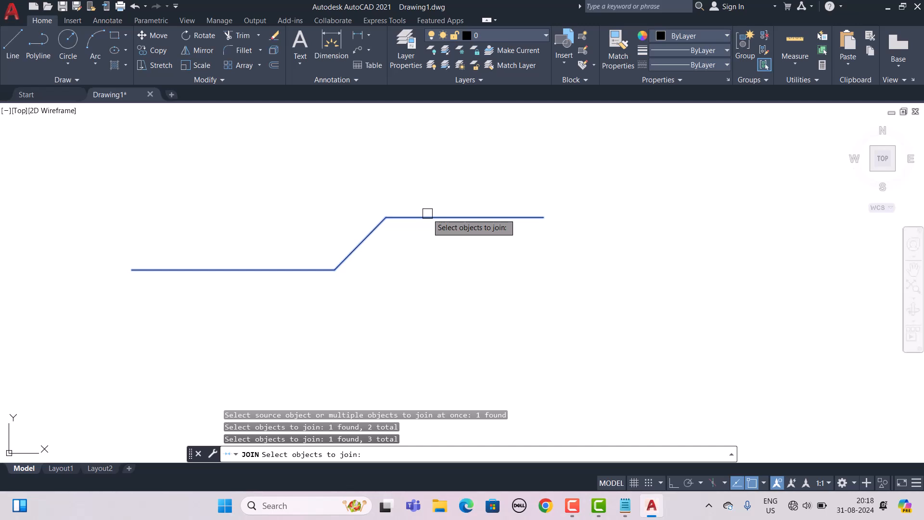
key("Return")
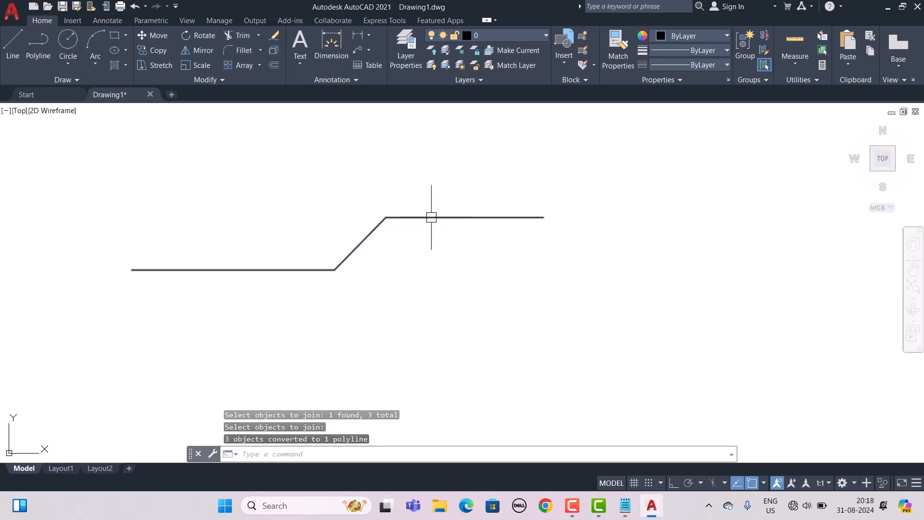
left_click(428, 213)
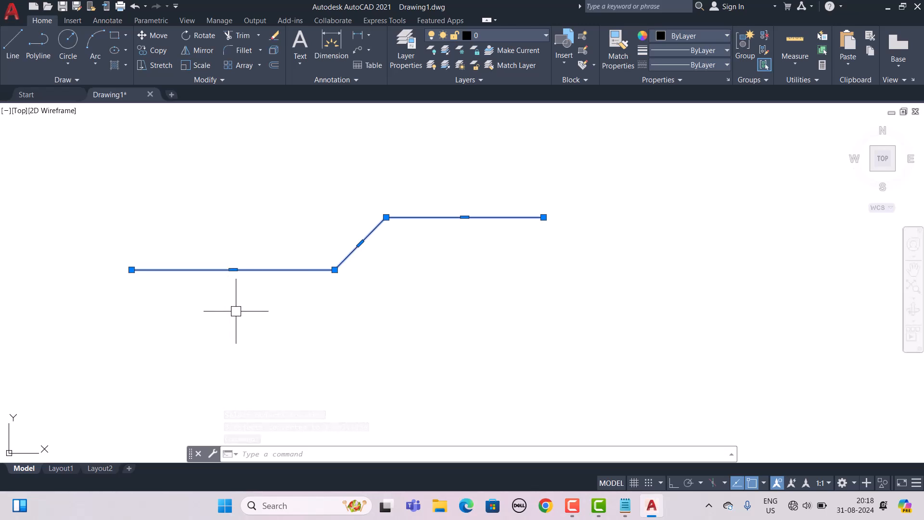
key("Escape")
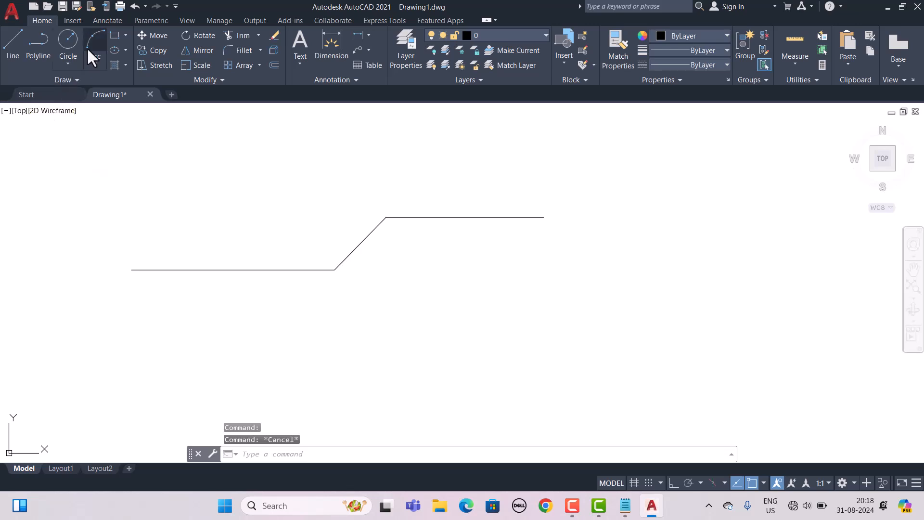
Draw a new small rectangle above the left end of the joined polyline.
left_click(114, 35)
left_click(106, 199)
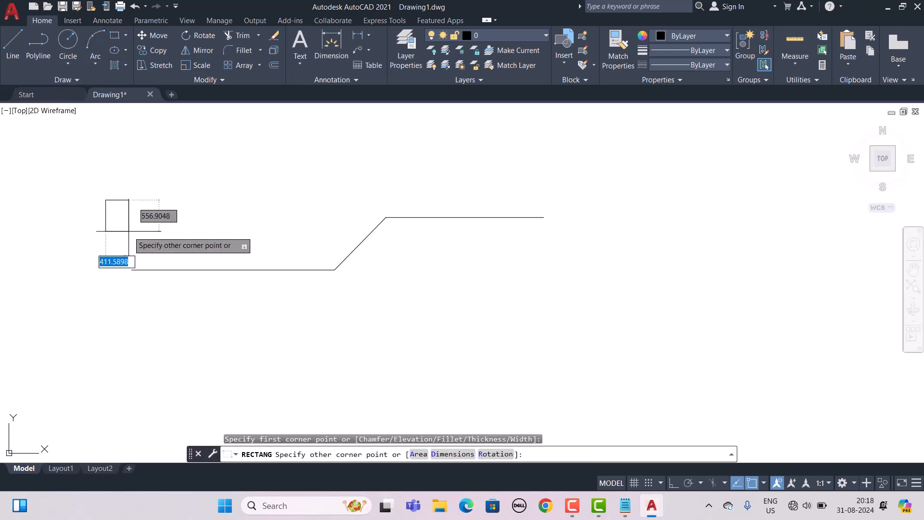
left_click(137, 225)
key("Escape")
Move the small rectangle by its centre onto the left endpoint of the joined polyline.
left_click(79, 181)
left_click(155, 239)
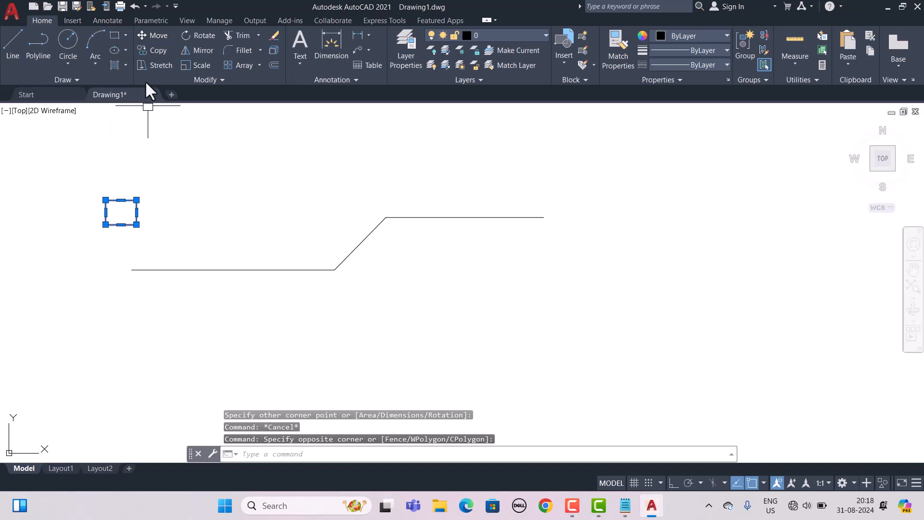
left_click(146, 42)
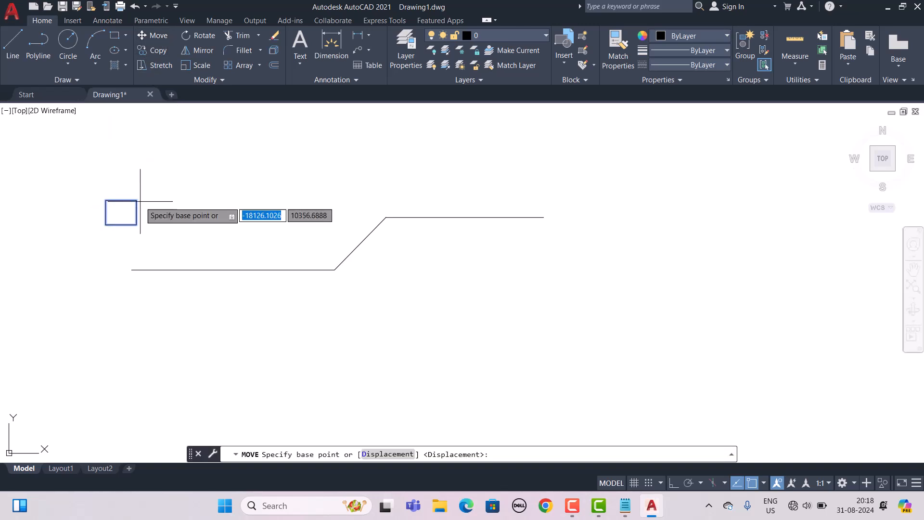
left_click(119, 212)
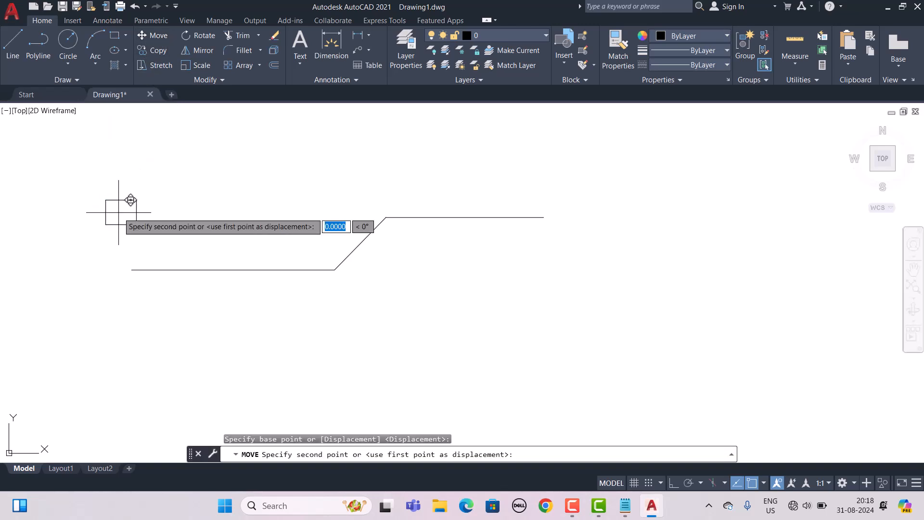
left_click(132, 269)
key("Escape")
key("Escape")
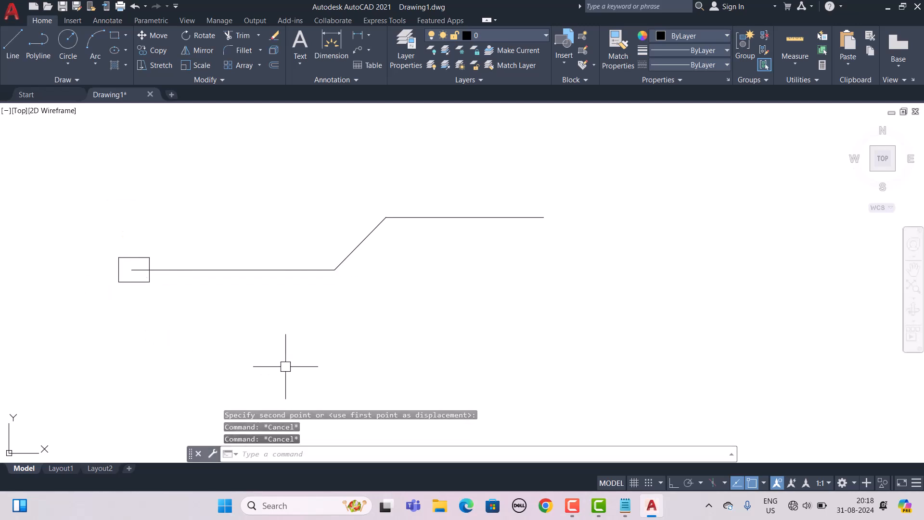
Array the small rectangle as a path array along the joined polyline and exit the array creation.
type("ar")
key("Return")
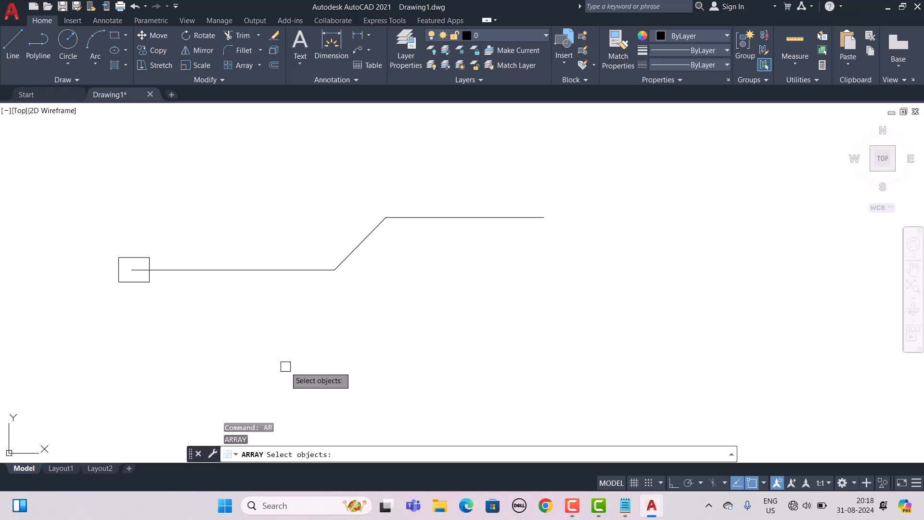
left_click(149, 278)
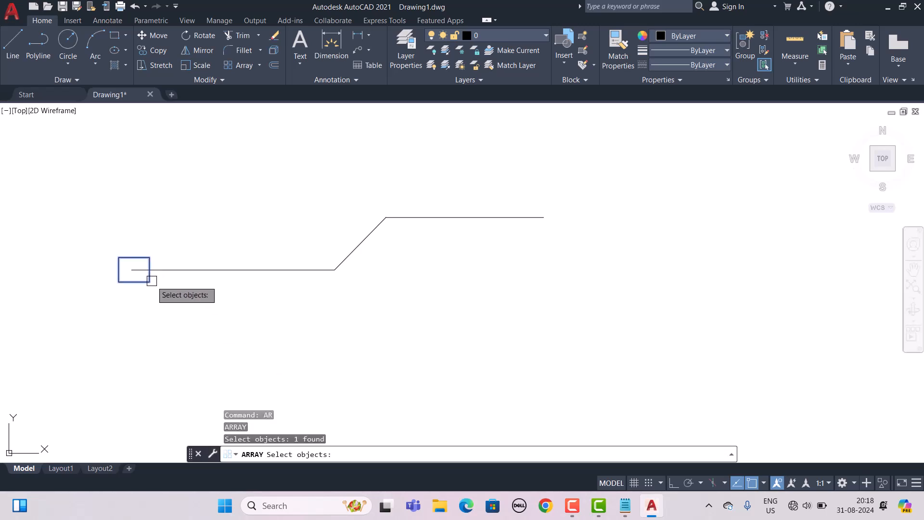
key("Return")
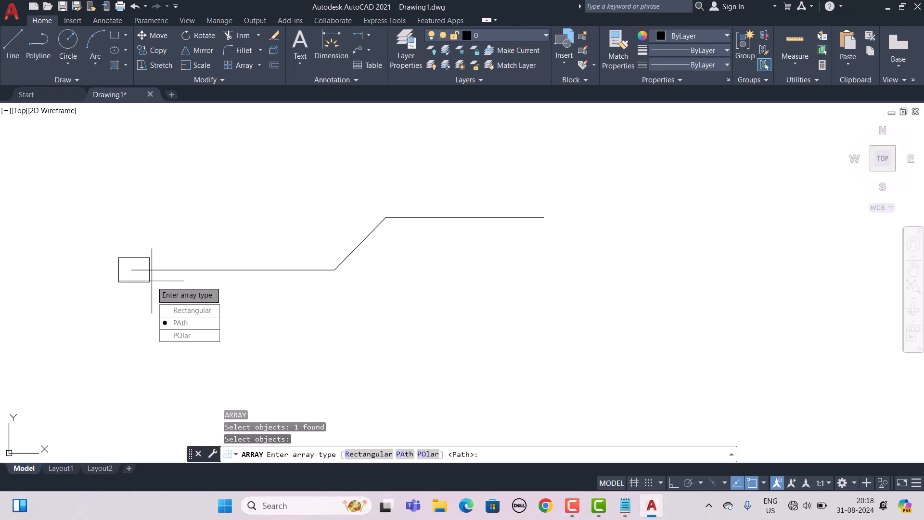
type("pa")
key("Return")
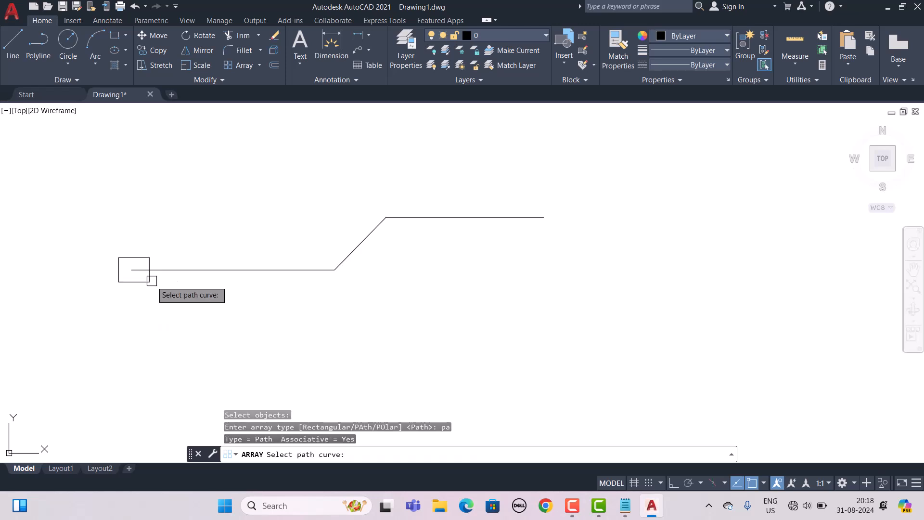
left_click(187, 272)
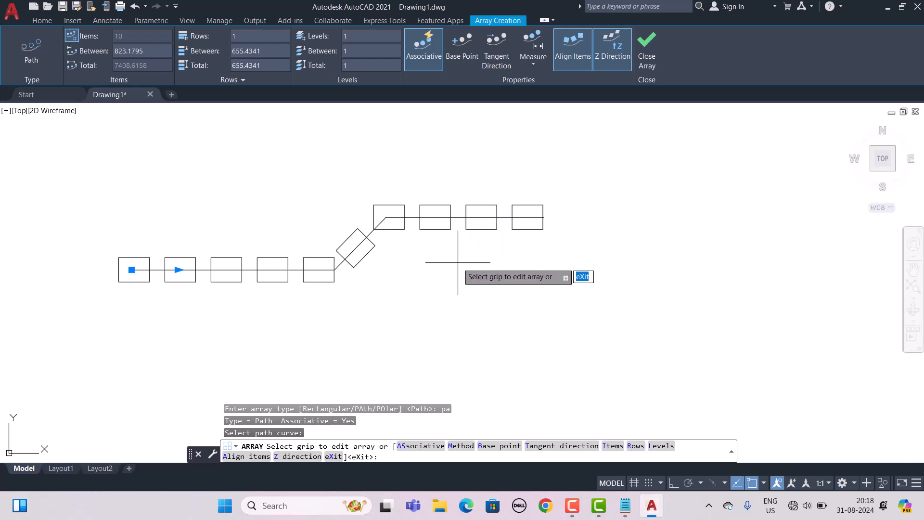
left_click_drag(176, 286, 176, 303)
left_click_drag(215, 280, 222, 294)
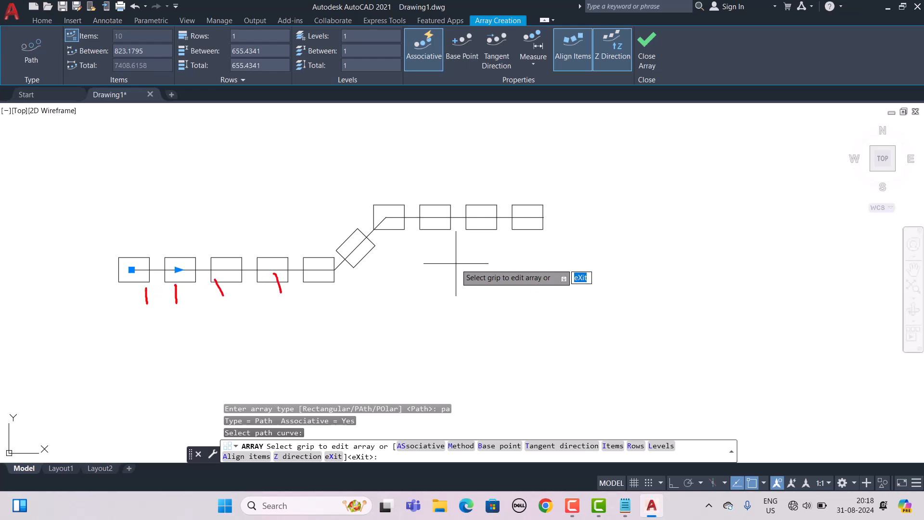
key("Escape")
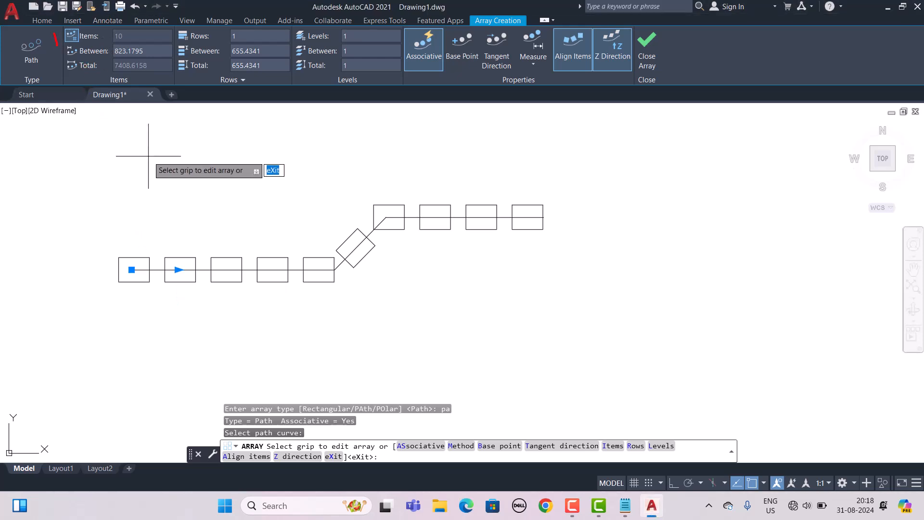
left_click_drag(50, 42, 98, 38)
key("Escape")
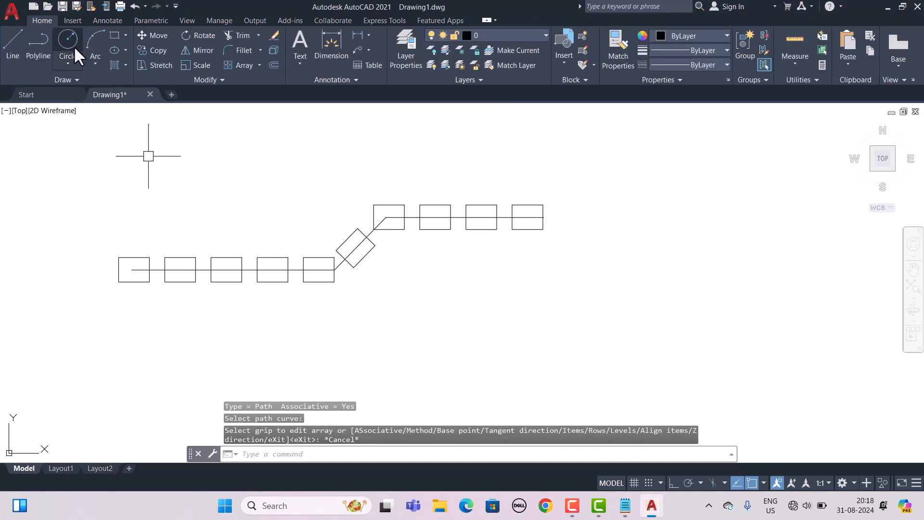
Select the path array of rectangles to bring up its array settings.
left_click(240, 261)
key("Escape")
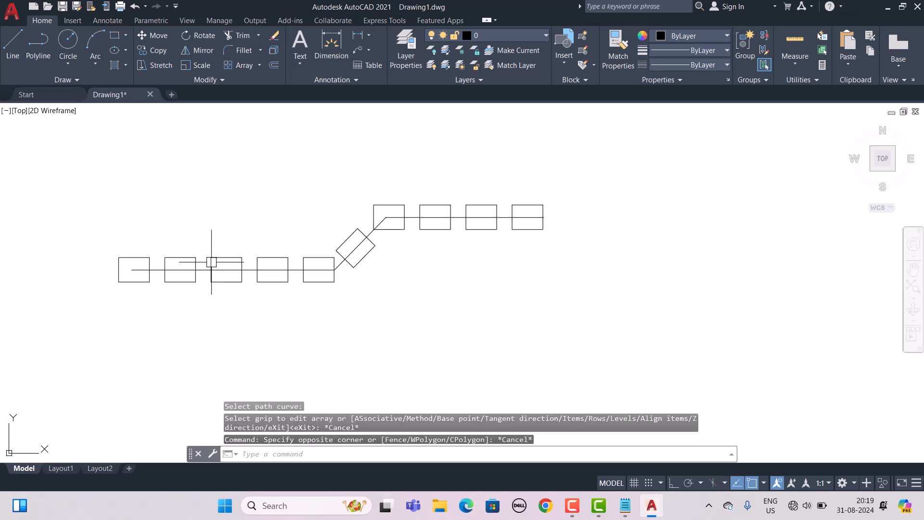
left_click(217, 263)
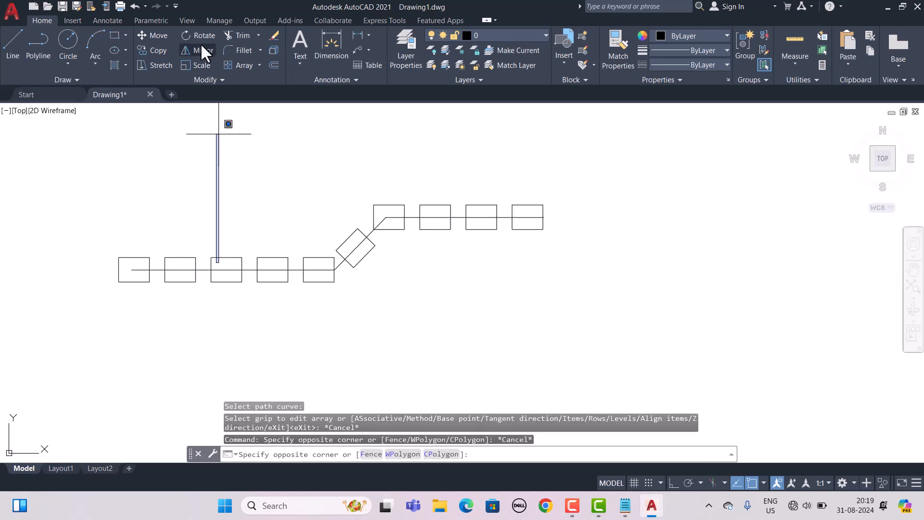
key("Escape")
left_click(231, 270)
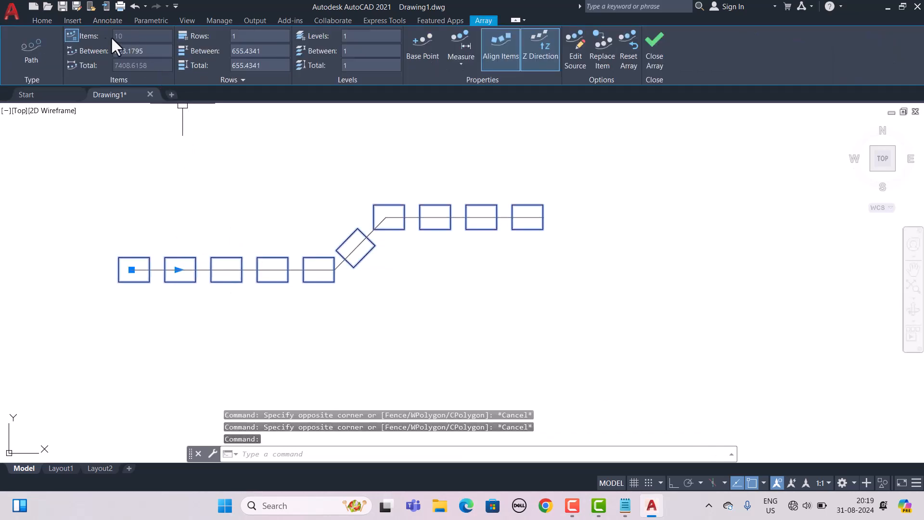
Make the array's item count editable, select its value, and switch back to the automatic item count.
left_click(73, 35)
left_click(130, 36)
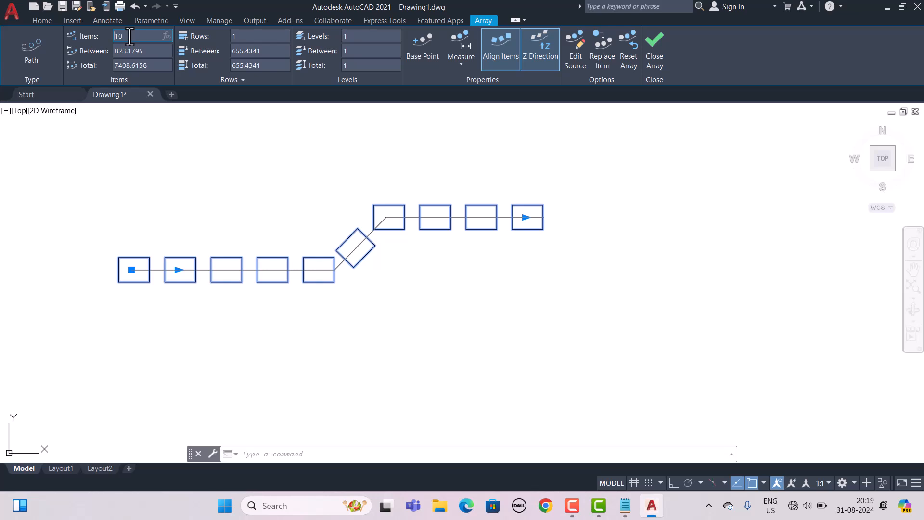
left_click_drag(130, 36, 101, 35)
left_click(71, 36)
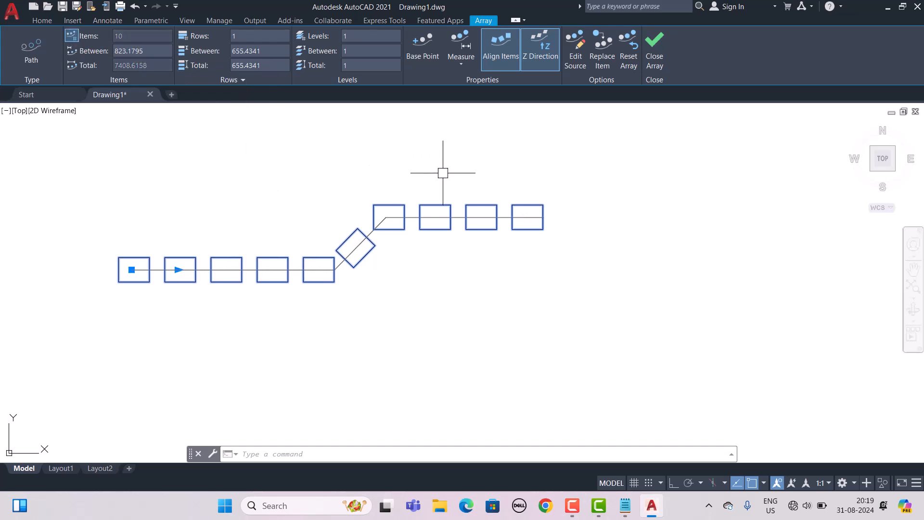
Switch the path array to the Divide method and set its item count to 15, followed by 6.
left_click_drag(445, 70, 521, 98)
left_click_drag(145, 276, 259, 273)
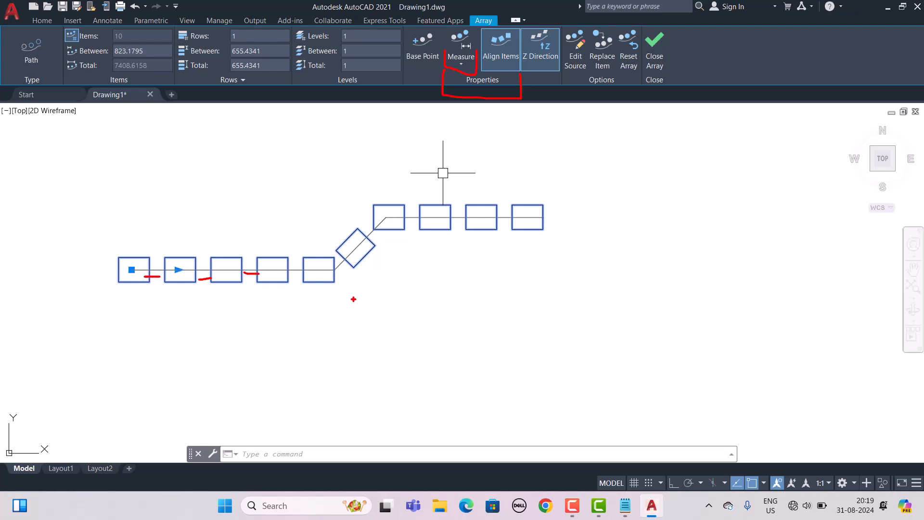
left_click(467, 64)
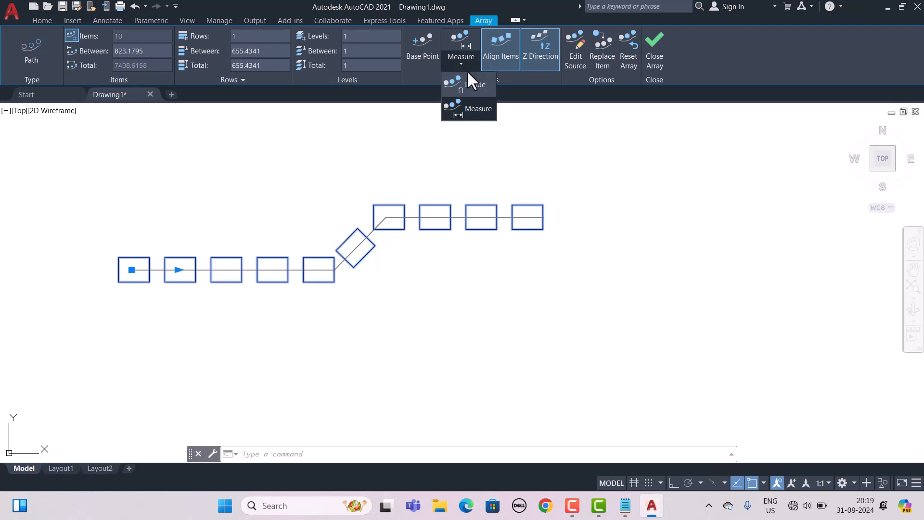
left_click(468, 84)
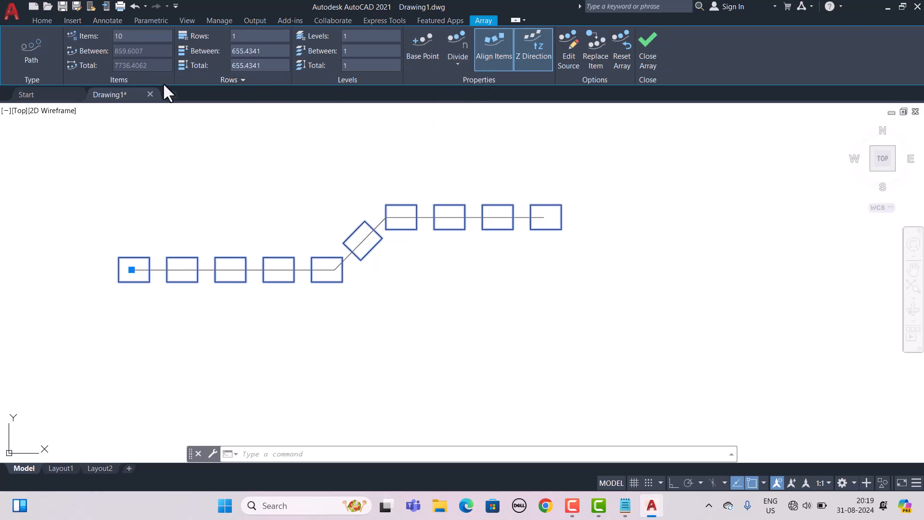
left_click(137, 36)
type("15")
key("Return")
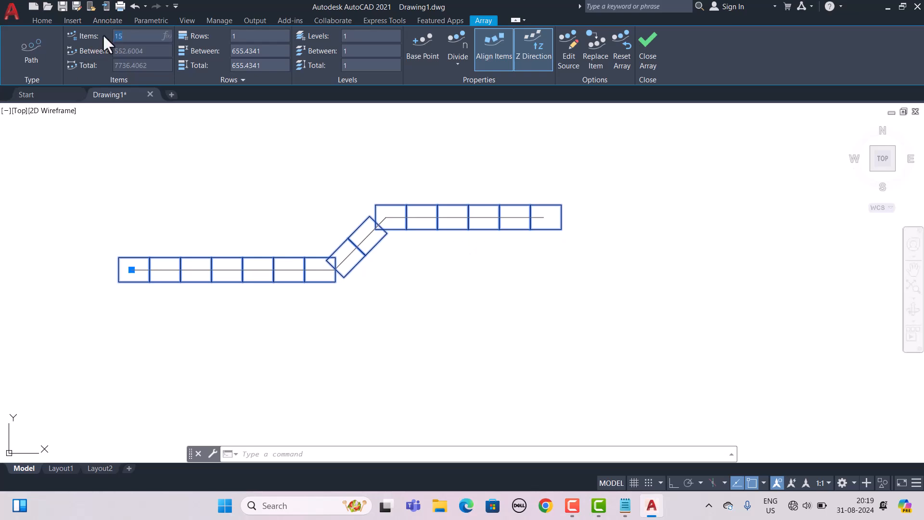
key("Return")
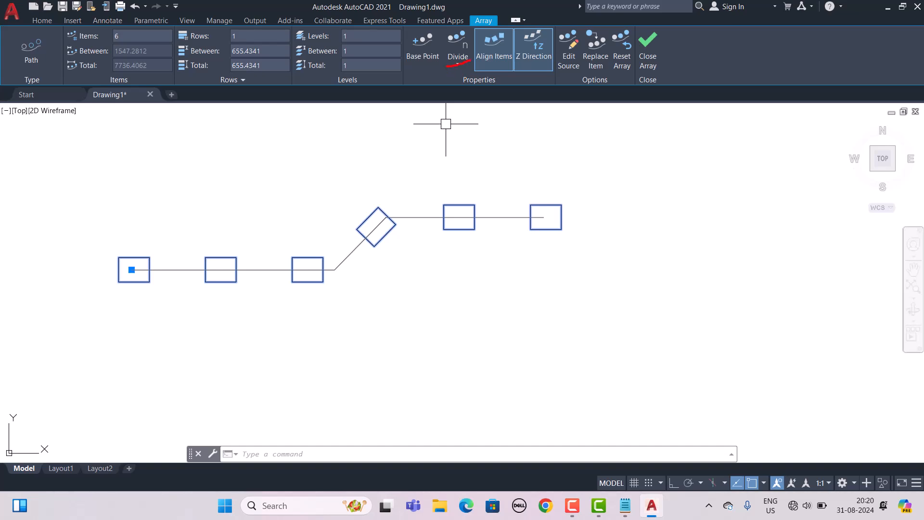
Switch the path array to the Measure method, set the spacing between items to 2000, and deselect the array.
left_click(456, 62)
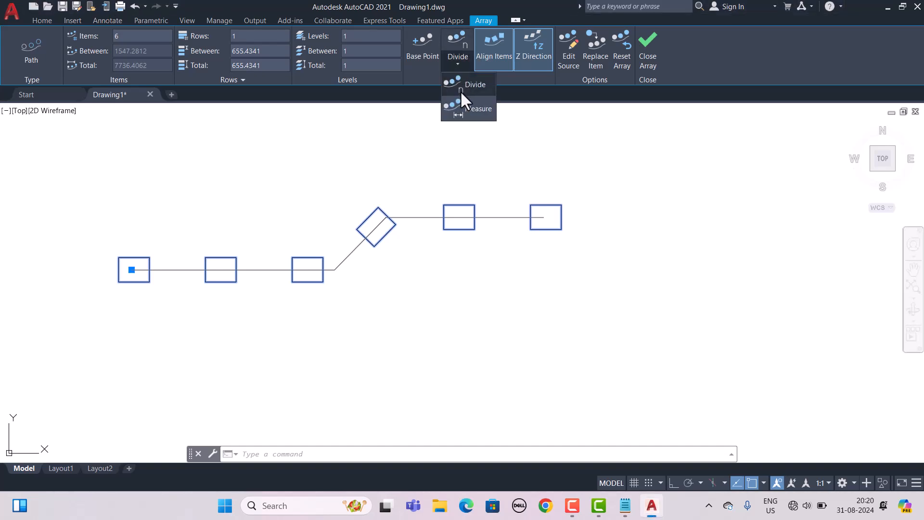
left_click(461, 106)
left_click(158, 49)
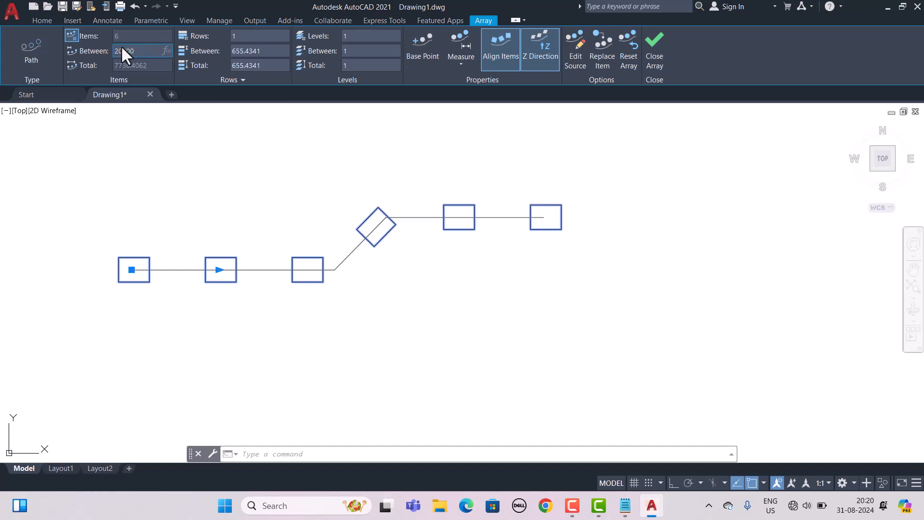
type("2000")
key("Return")
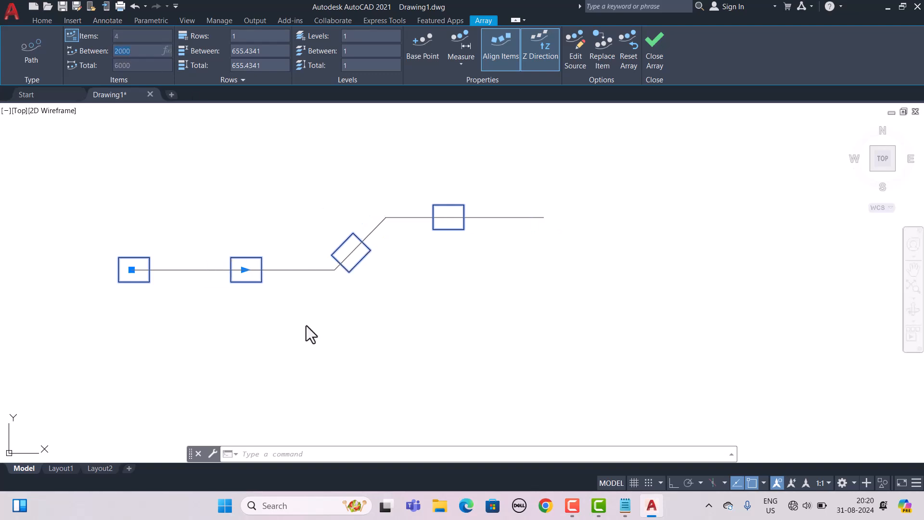
scroll(470, 253, "down", 4)
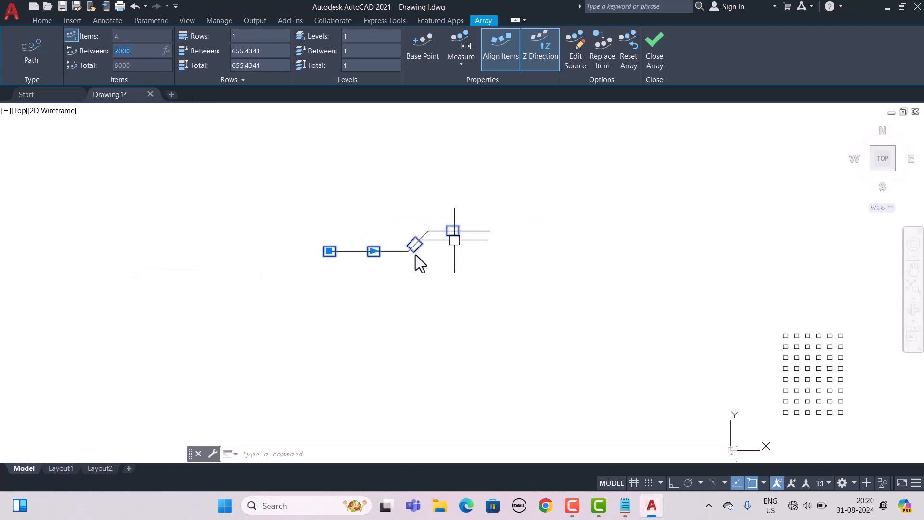
scroll(413, 254, "up", 4)
key("Escape")
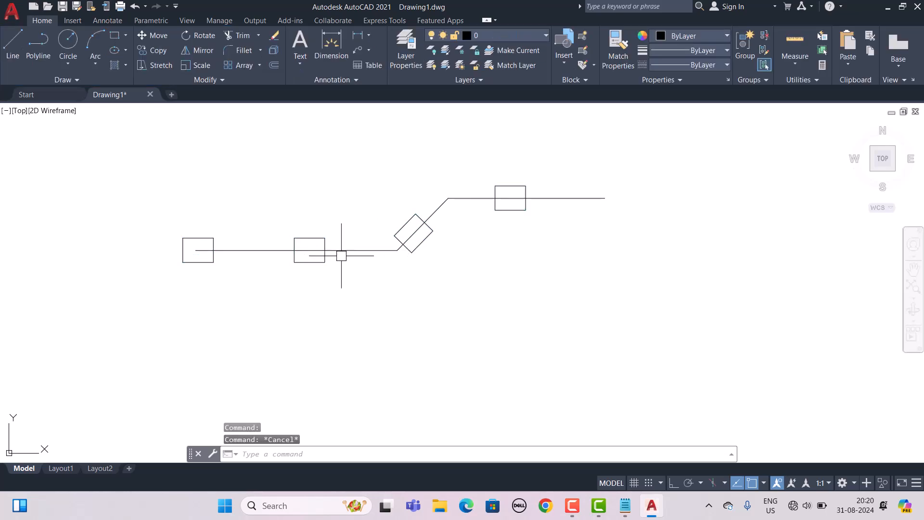
Delete the path array of rectangles together with its polyline.
left_click(112, 175)
left_click(669, 278)
key("Delete")
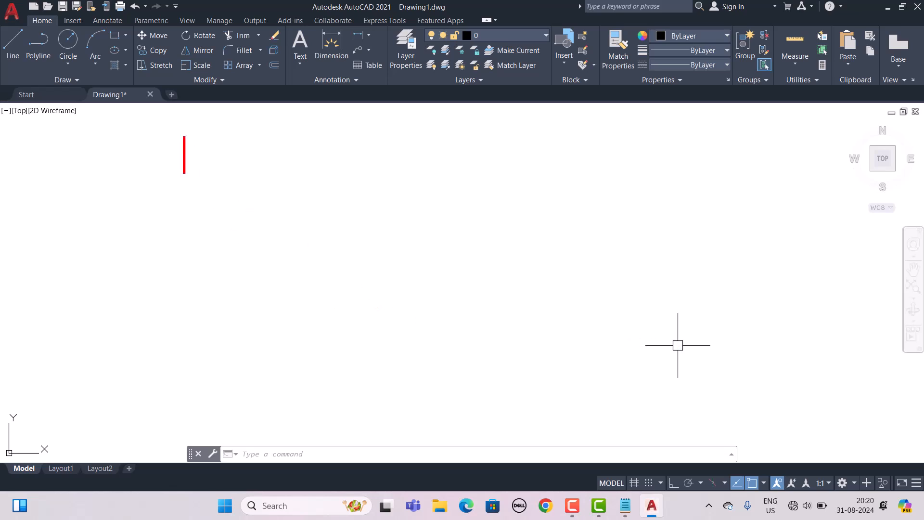
Write the first two on-screen note lines: "ar(enter)" and "select object(enter)".
type("ar(enter)")
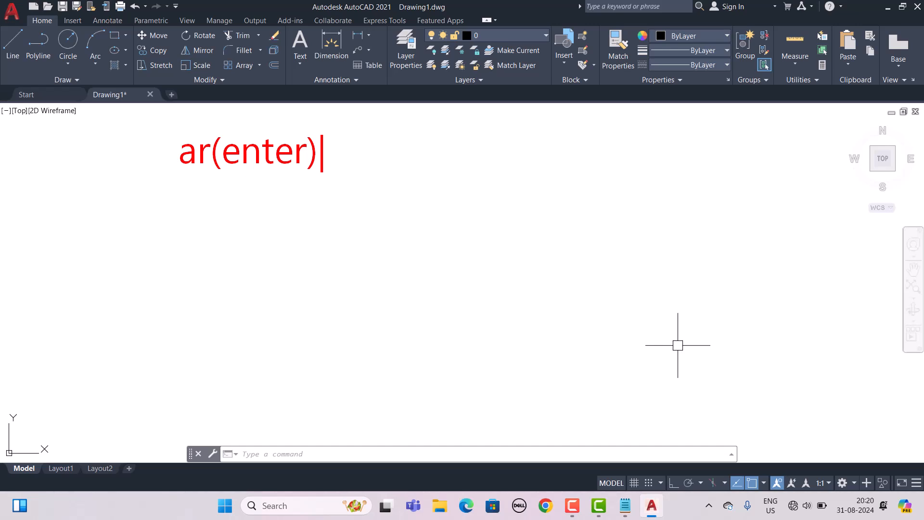
key("Return")
type("sel")
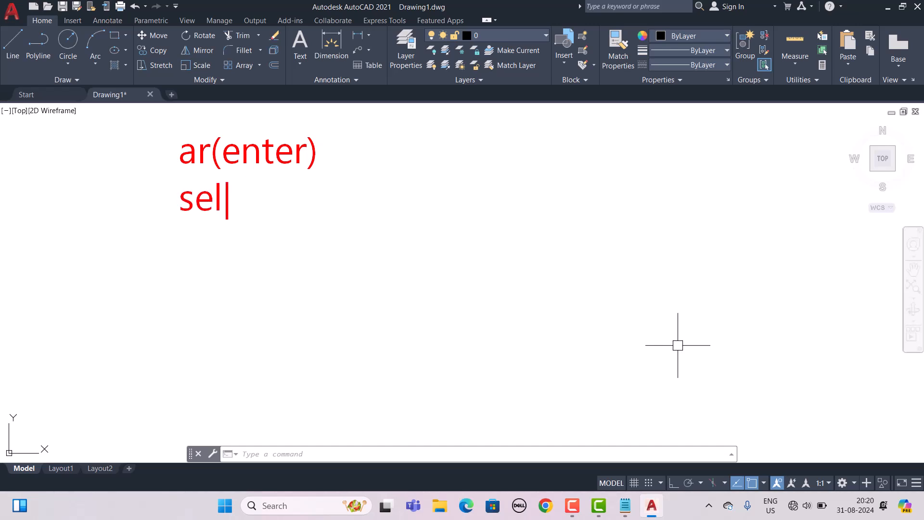
type("ect obje")
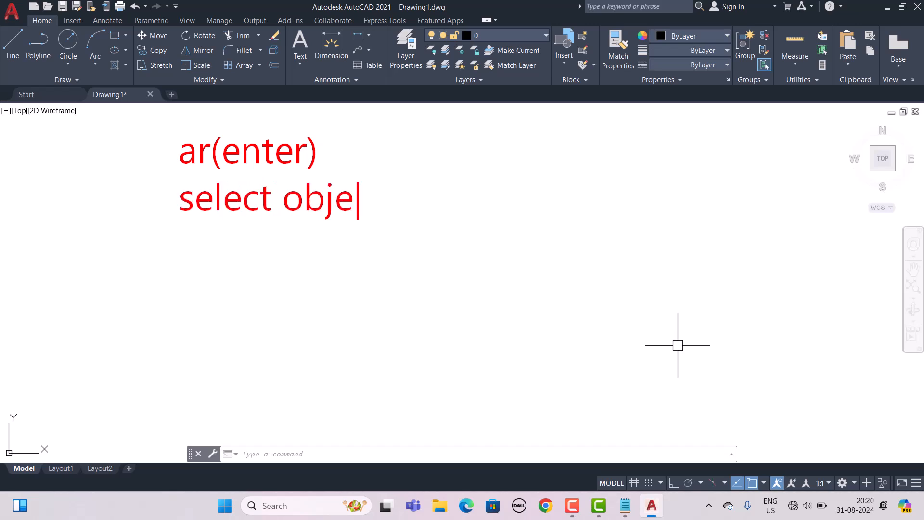
type("ct(e")
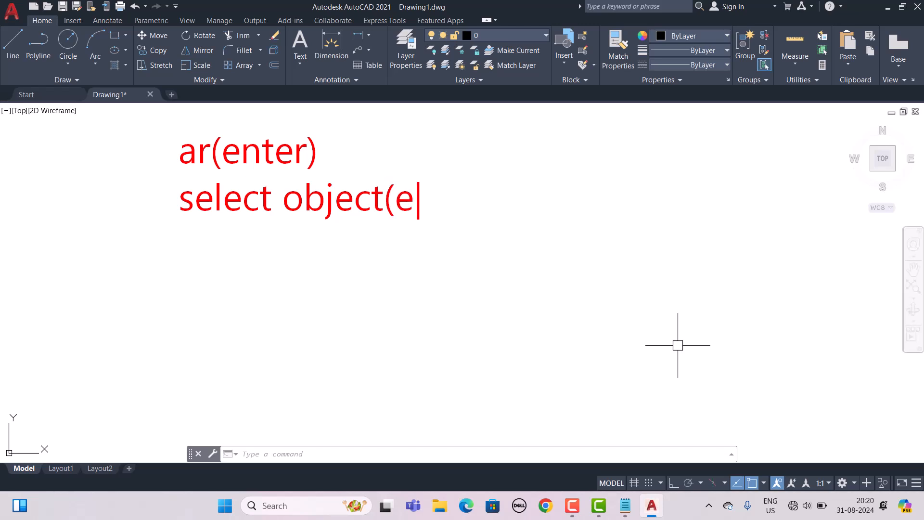
type("nter)")
key("Return")
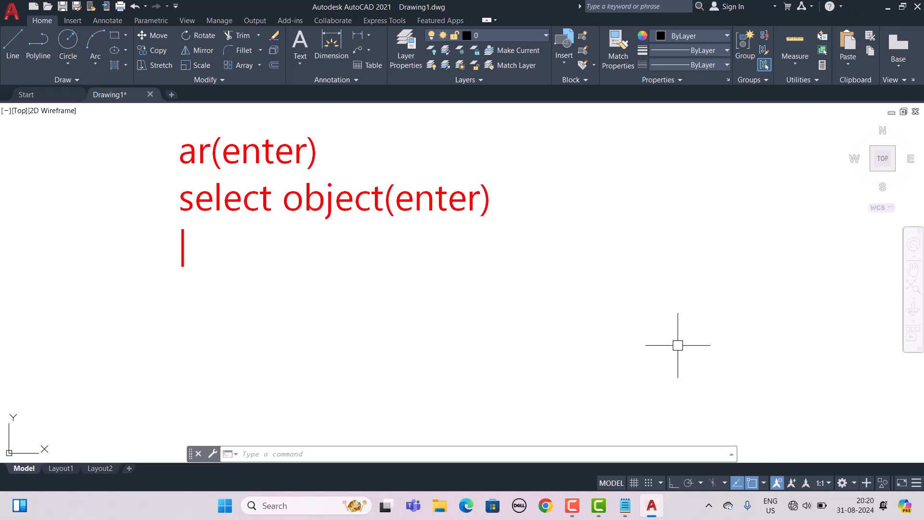
Add the note lines "path PA(enter)" and "select path" below the existing ones.
type("path")
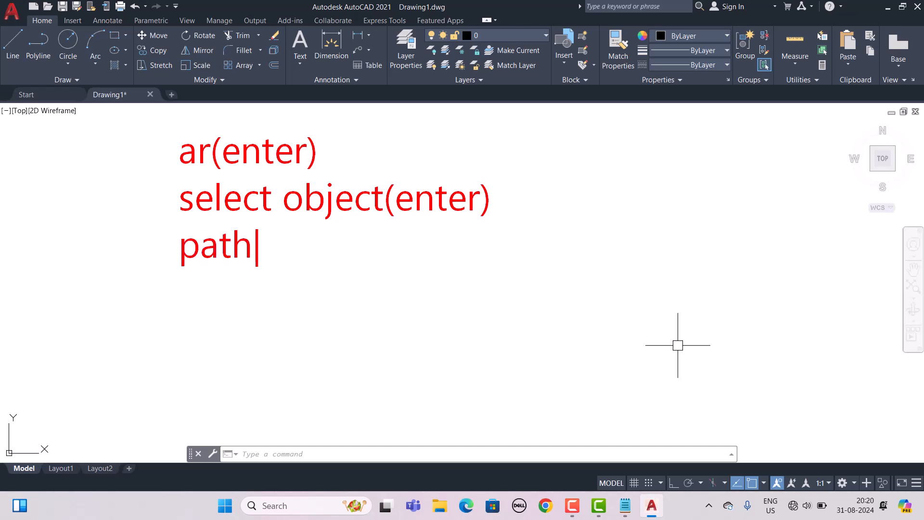
type(" PA(enter(")
key("BackSpace")
type(")")
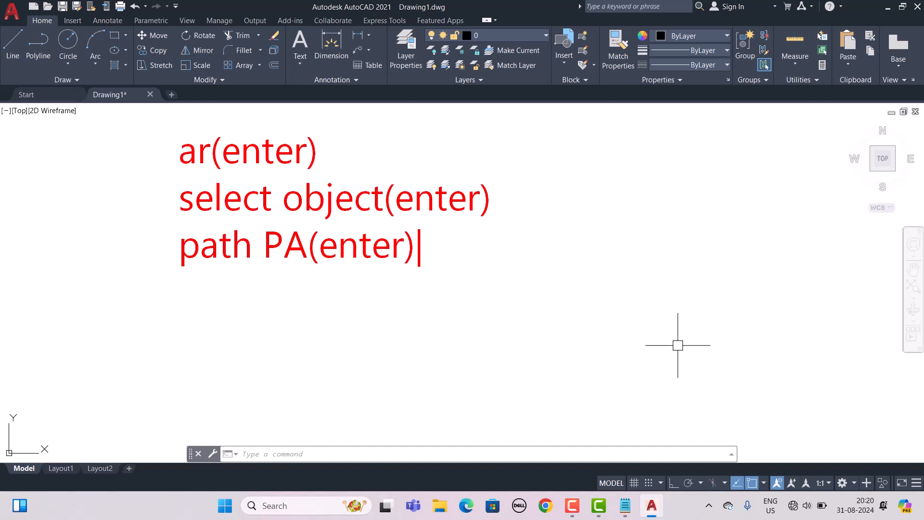
key("Return")
type("select ")
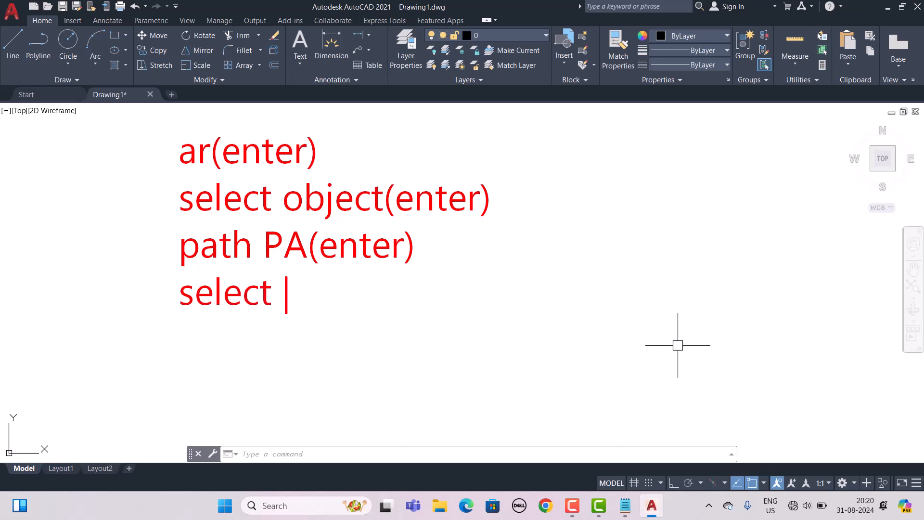
type("path")
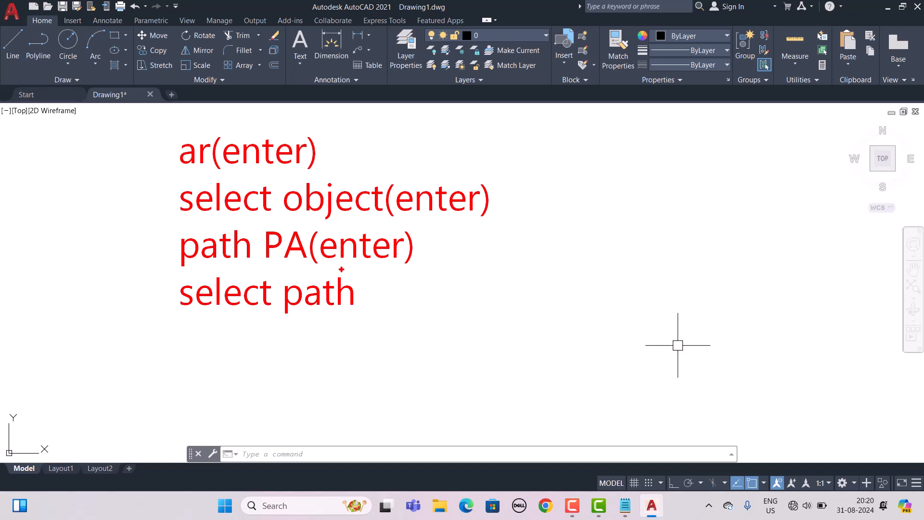
Draw a large circle with a radius of about 1972 in the empty drawing area.
left_click(72, 47)
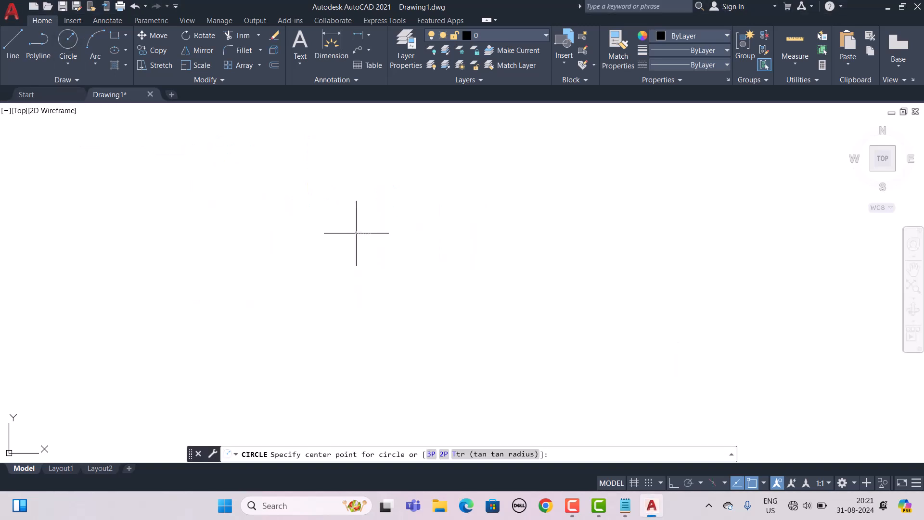
left_click(356, 233)
middle_click_drag(359, 197, 393, 268)
key("Escape")
Draw a small circle centred on the uppermost point of the large circle.
left_click(72, 48)
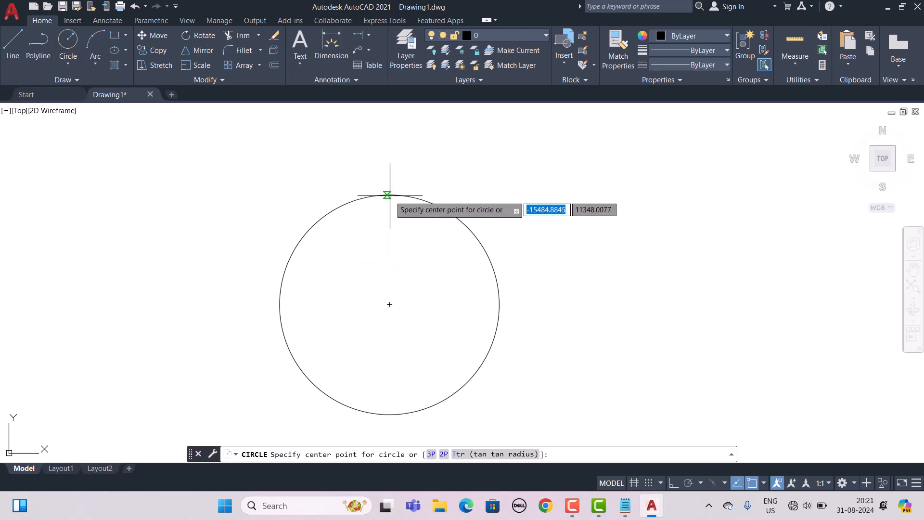
left_click(390, 195)
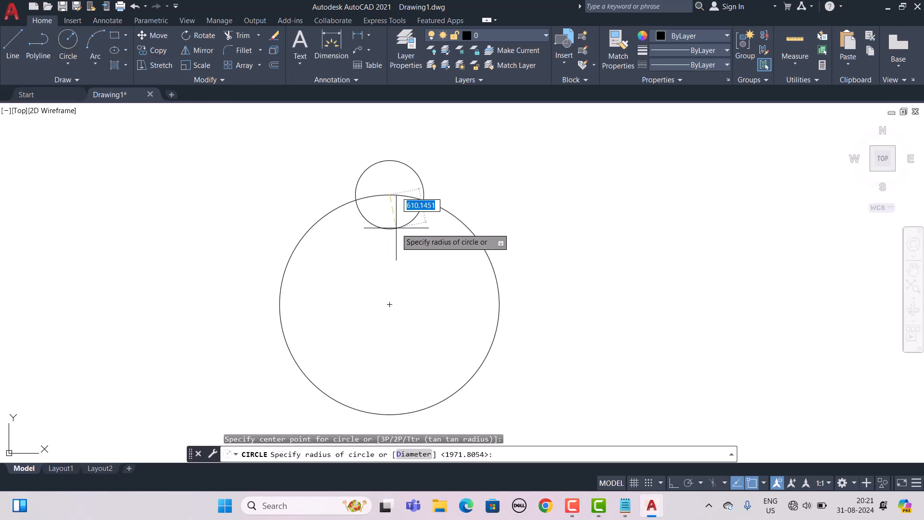
left_click(398, 224)
key("Escape")
middle_click_drag(399, 329, 413, 305)
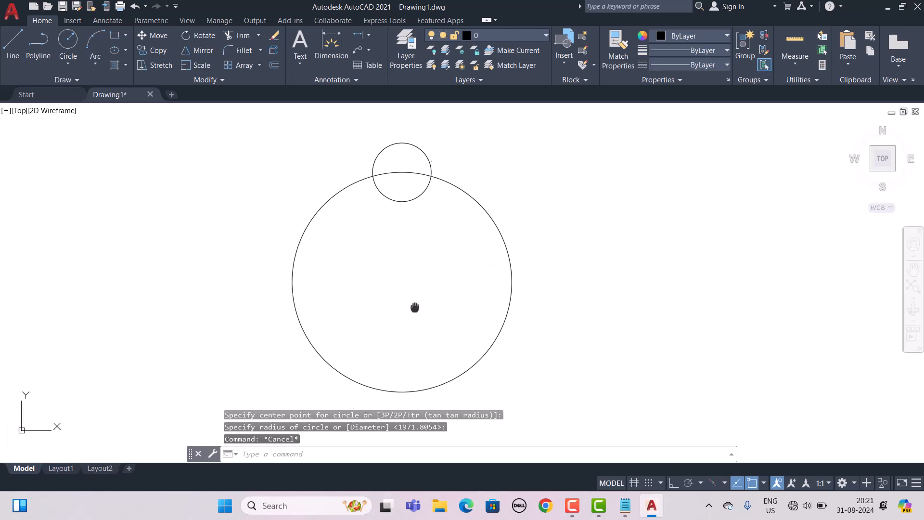
Trace the circular path inside the large circle with freehand red marks and clear them.
left_click_drag(405, 193, 394, 210)
mouse_move(457, 203)
left_mouse_down()
mouse_move(491, 344)
mouse_move(331, 336)
mouse_move(380, 207)
mouse_move(417, 216)
left_mouse_up()
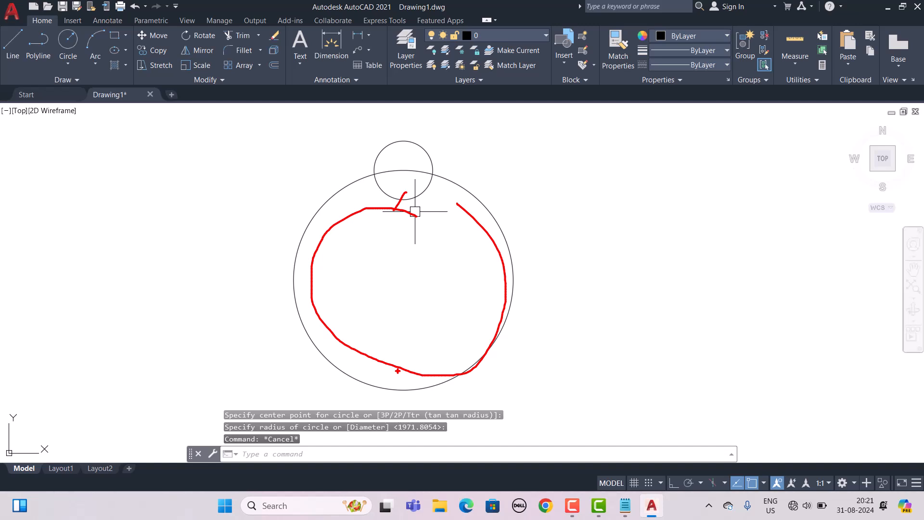
key("Escape")
key("Escape")
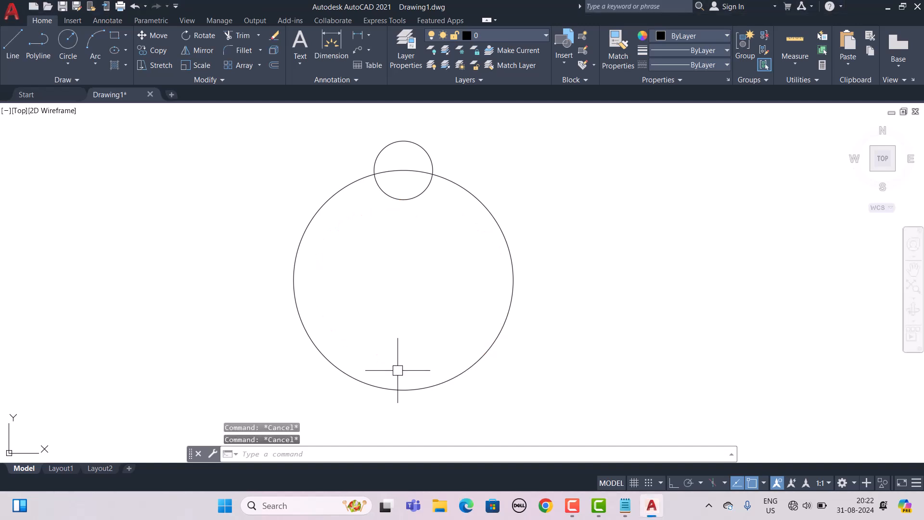
Start the Array command on the small circle and choose the Polar array type.
type("AR")
key("Return")
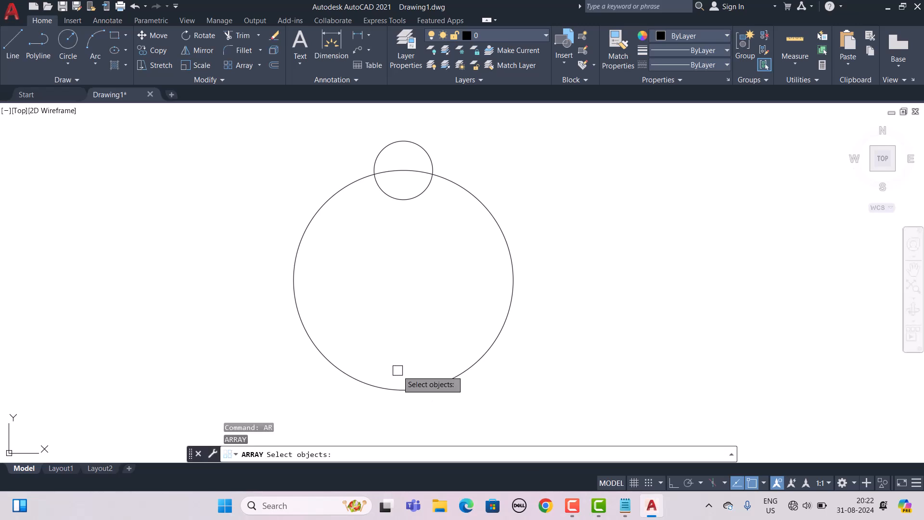
left_click(412, 198)
key("Return")
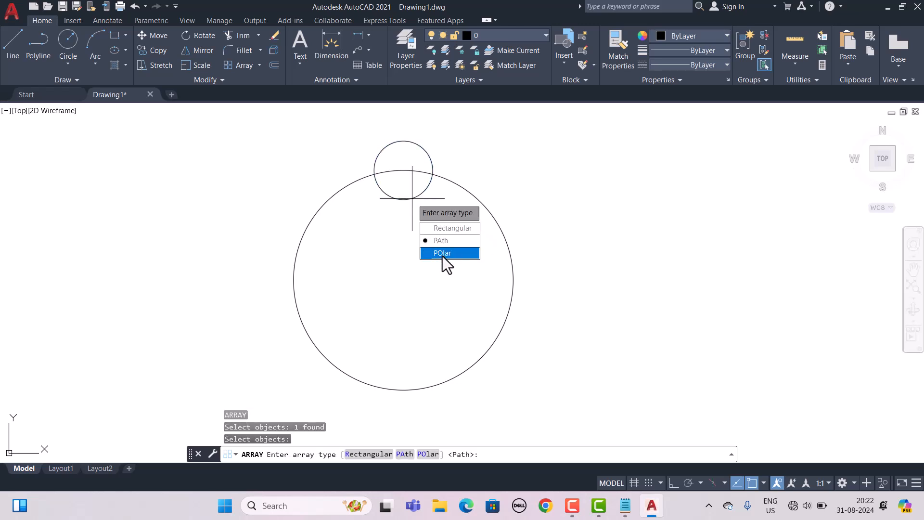
type("po")
key("Return")
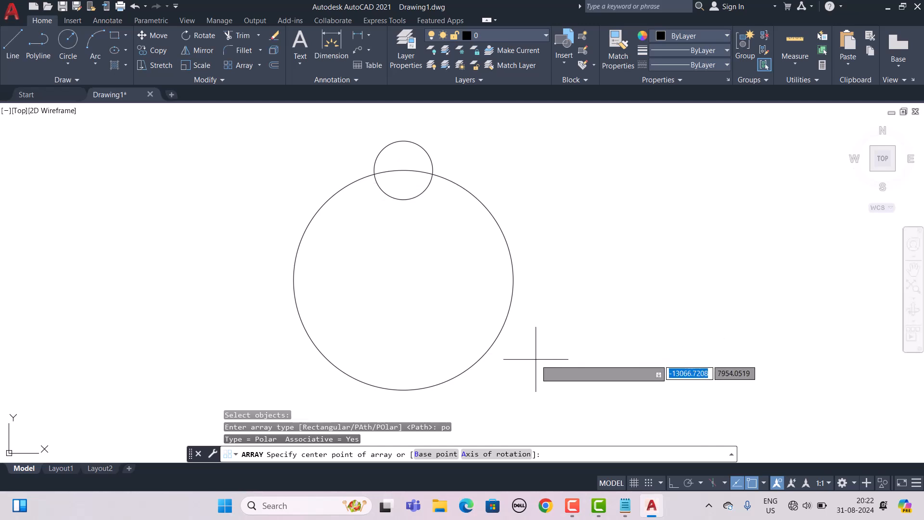
Mark the small circle, the large circle's edge and its centre with freehand red strokes and clear them.
mouse_move(389, 137)
left_mouse_down()
mouse_move(429, 220)
mouse_move(486, 141)
left_mouse_up()
mouse_move(480, 306)
left_mouse_down()
mouse_move(544, 293)
mouse_move(552, 278)
left_mouse_up()
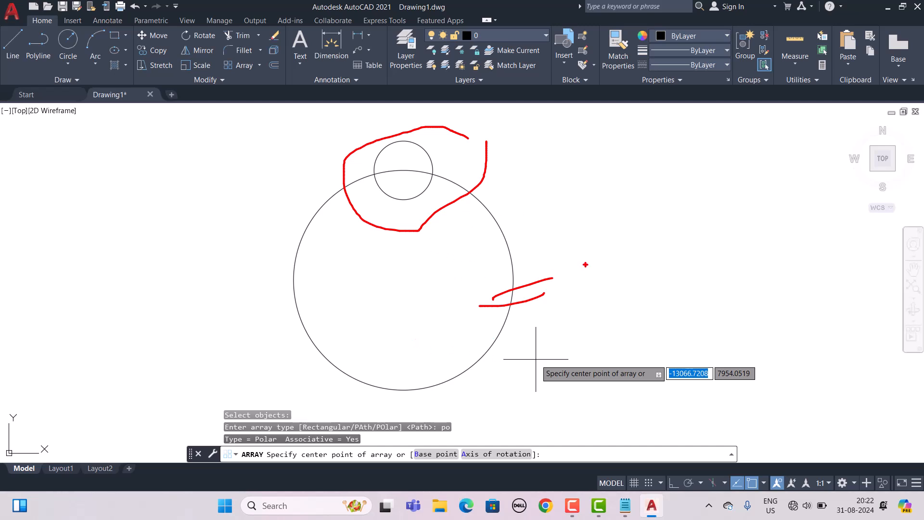
mouse_move(412, 275)
left_mouse_down()
mouse_move(407, 304)
mouse_move(375, 276)
mouse_move(393, 273)
left_mouse_up()
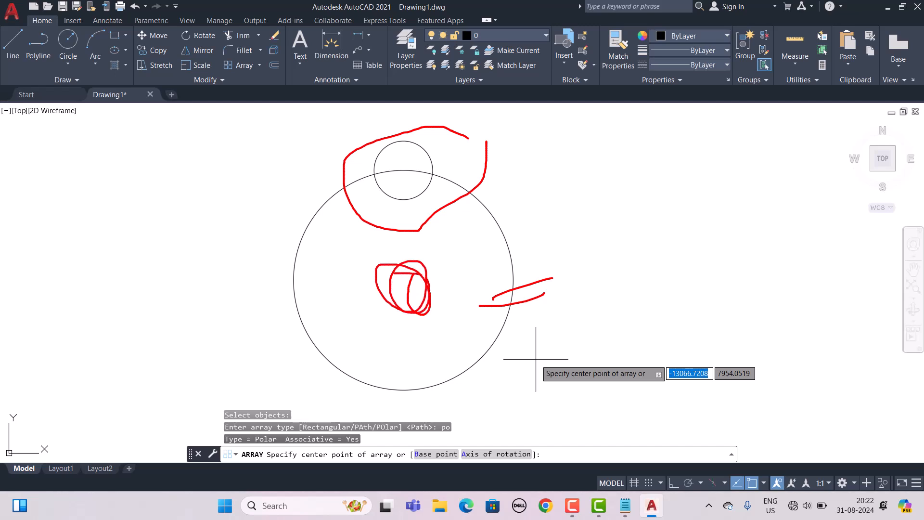
key("Escape")
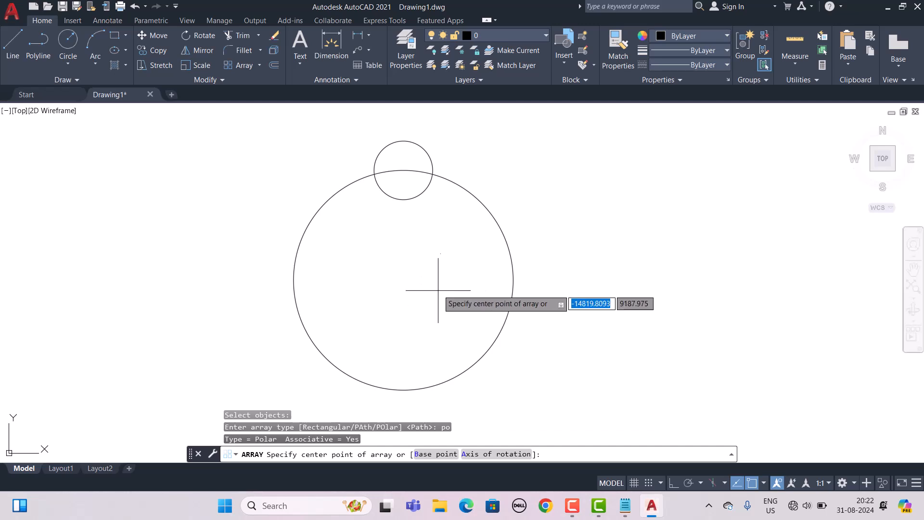
Centre the polar array on the large circle's centre and set its item count to 5.
left_click(404, 280)
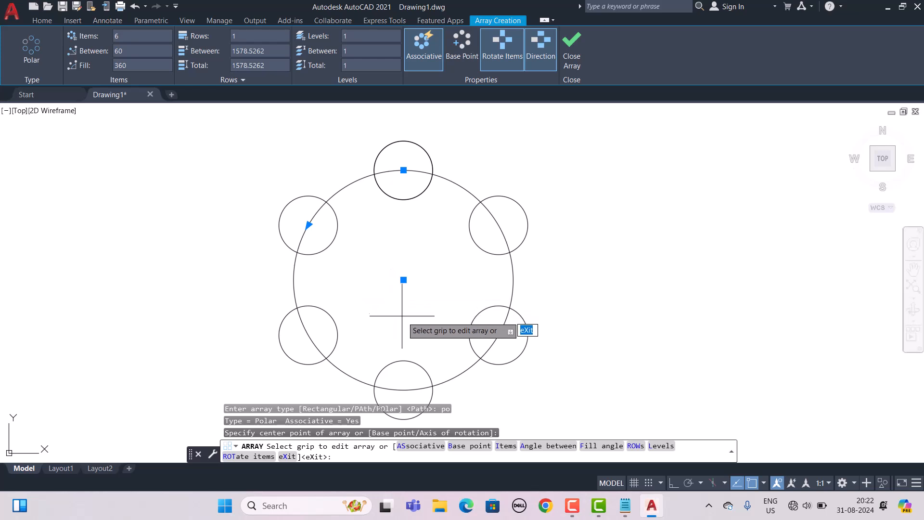
mouse_move(107, 30)
left_mouse_down()
mouse_move(154, 46)
mouse_move(114, 30)
left_mouse_up()
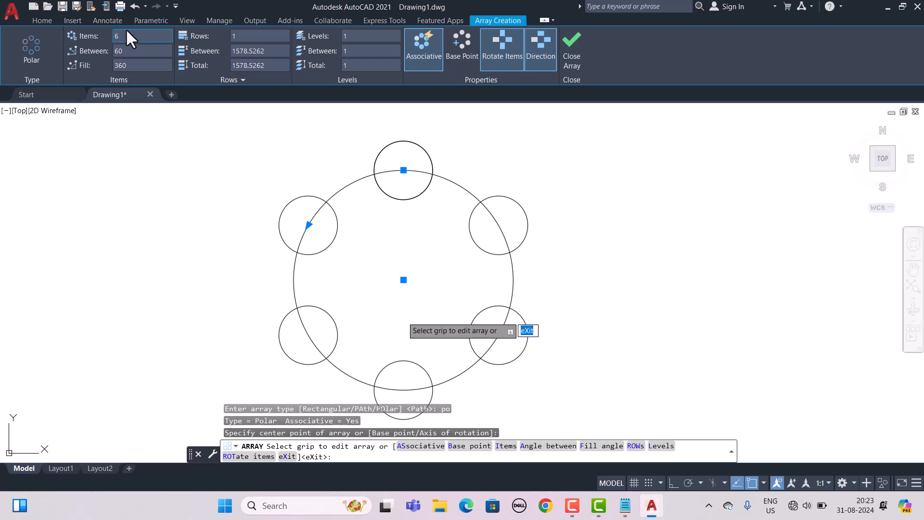
type("5")
key("Return")
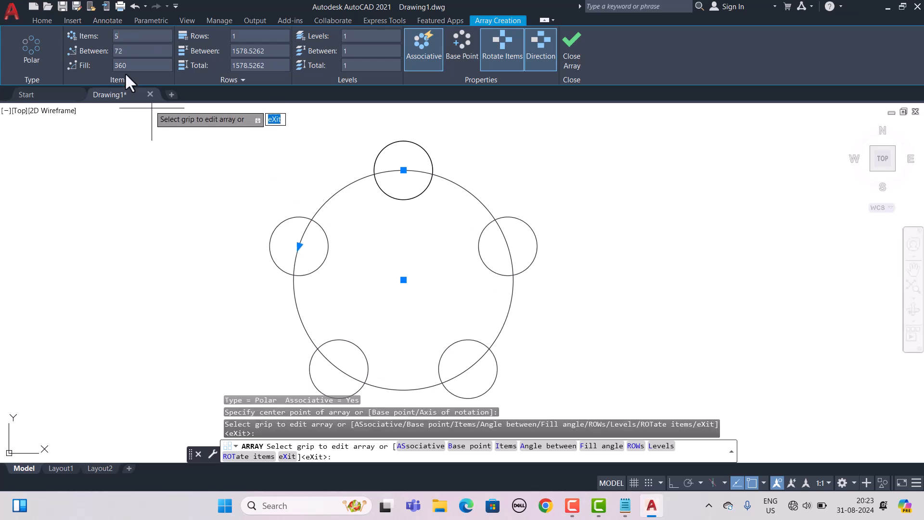
Set the polar array's item count to 10 and leave the array editing.
left_click(127, 35)
type("10")
key("Return")
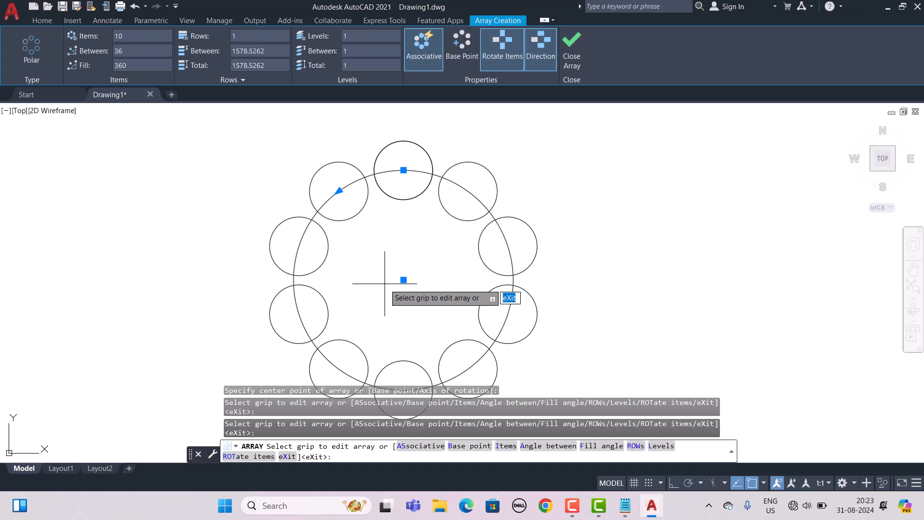
key("Escape")
key("Escape")
scroll(385, 284, "down", 5)
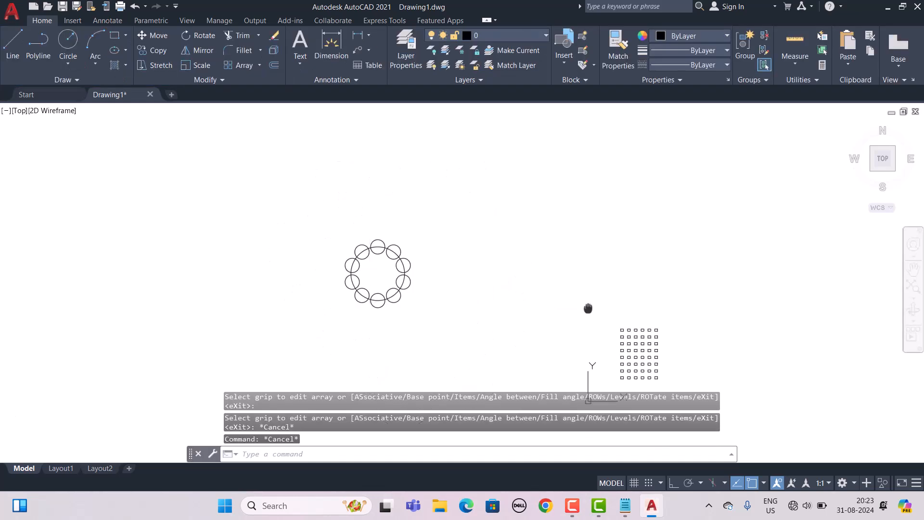
middle_click_drag(588, 309, 465, 318)
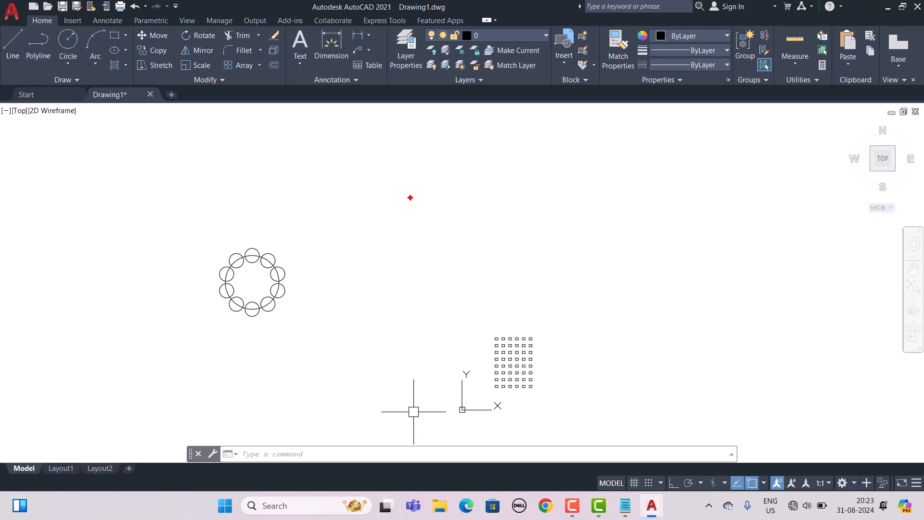
Write the on-screen note heading "offset- o(enter)" above the drawn arrays, correcting the misspelled first word.
type("oofset")
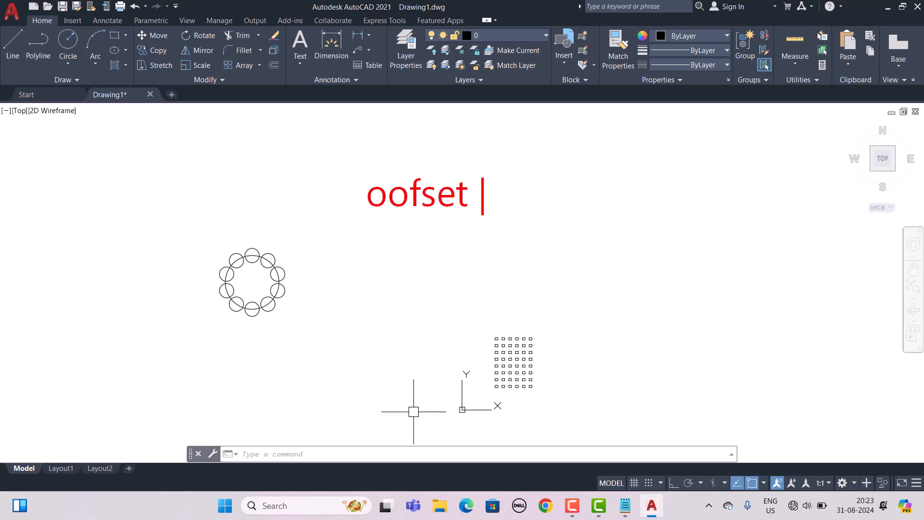
key("BackSpace")
key("BackSpace")
key("BackSpace")
key("BackSpace")
key("BackSpace")
key("BackSpace")
type("ffset")
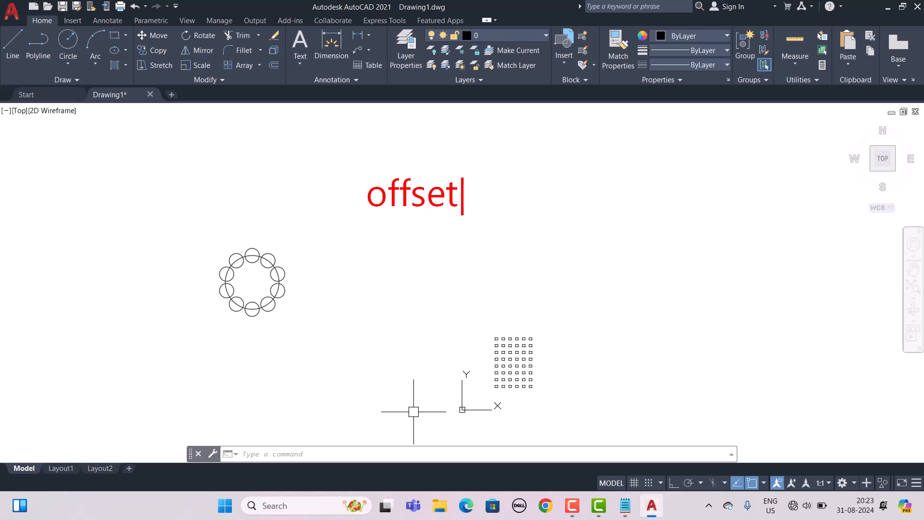
type("- o(")
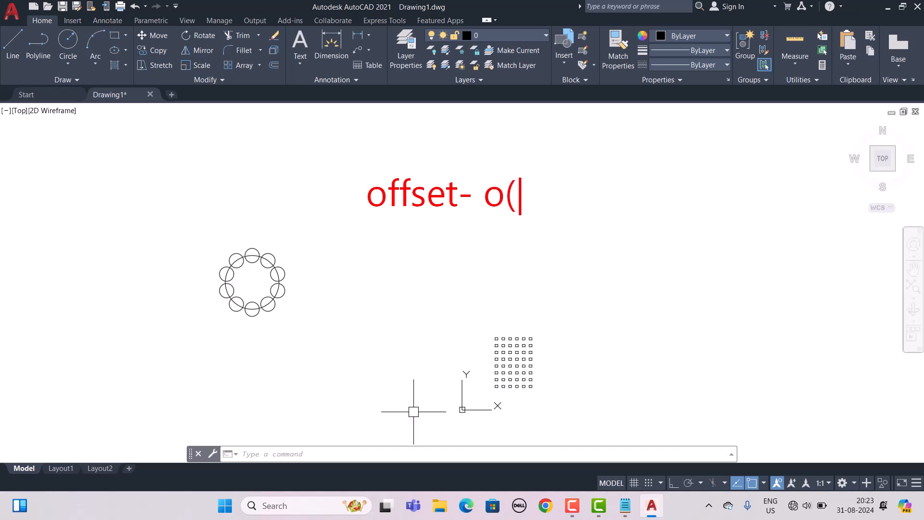
type("enter)")
key("Return")
Add the note line "specify distace to offset" below the offset command line.
type("selec")
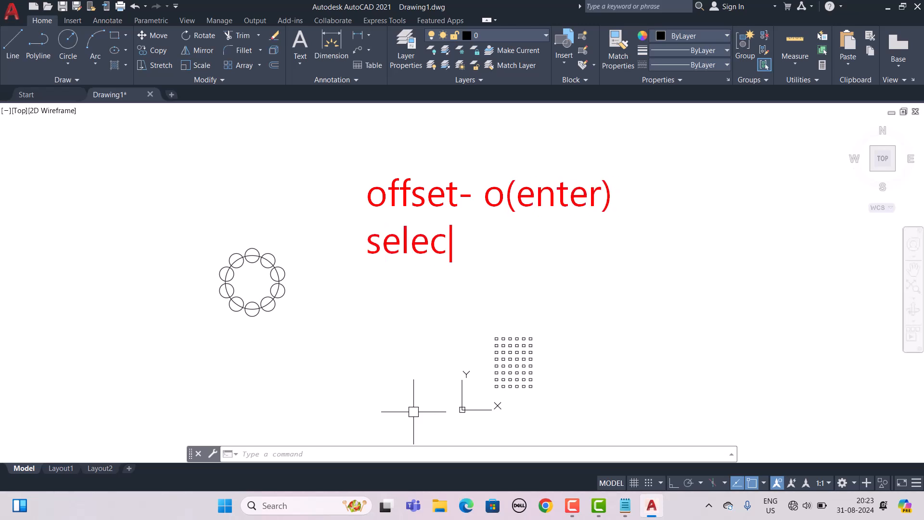
key("BackSpace")
key("BackSpace")
key("BackSpace")
key("BackSpace")
type("pecify ")
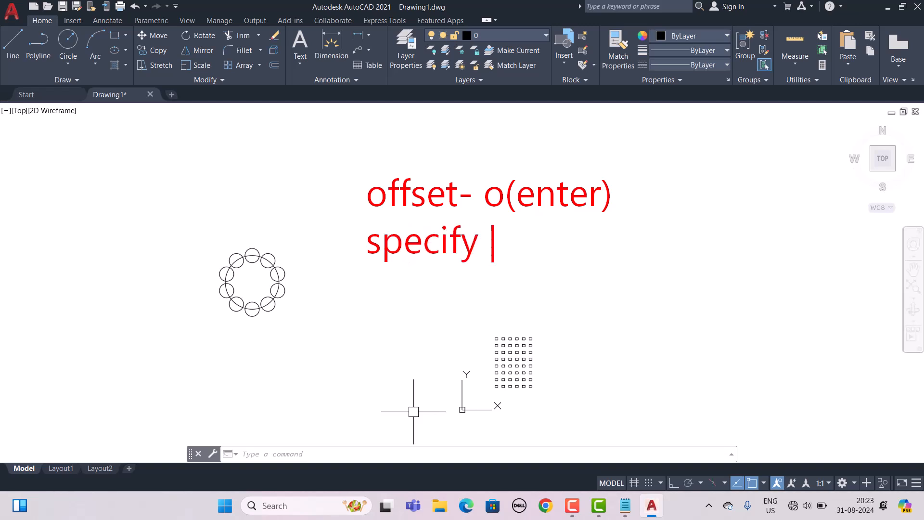
type("distace ")
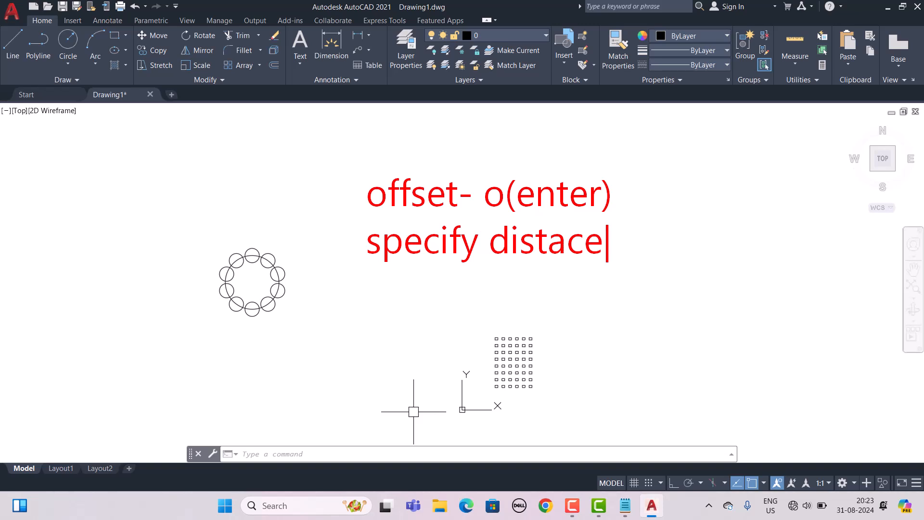
type("to")
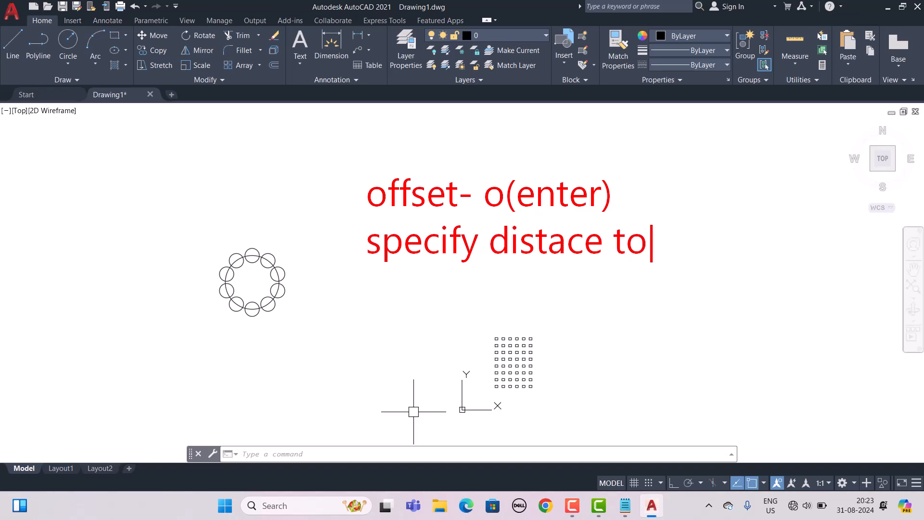
type(" offset")
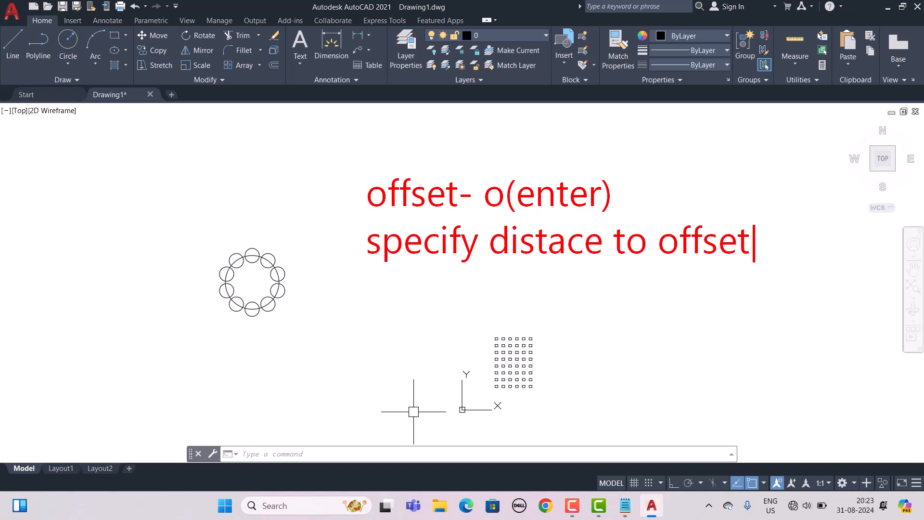
Add the line "select object" to the on-screen offset note, and close the note.
key("Return")
type("sele")
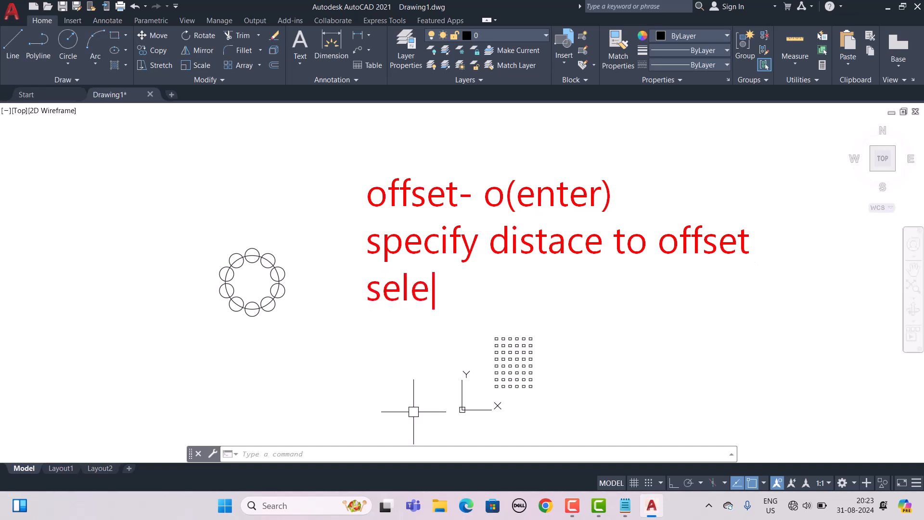
type("ct obj")
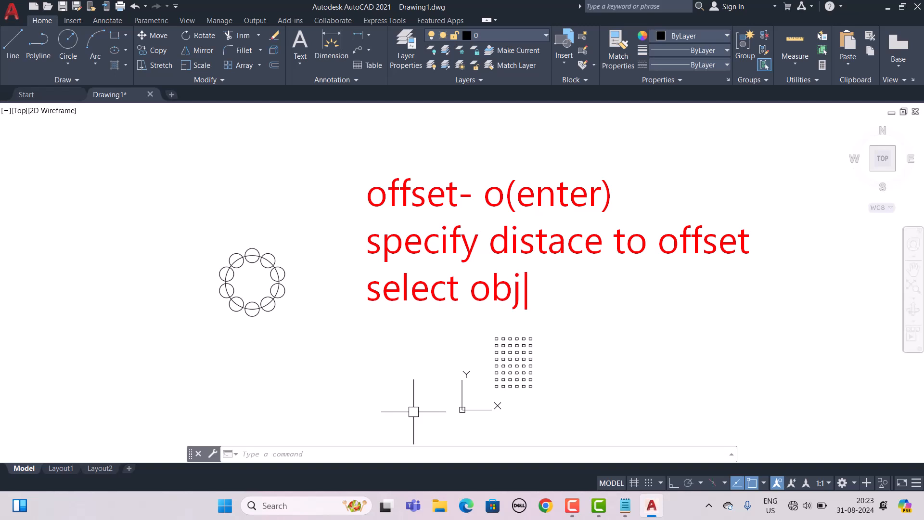
type("ect")
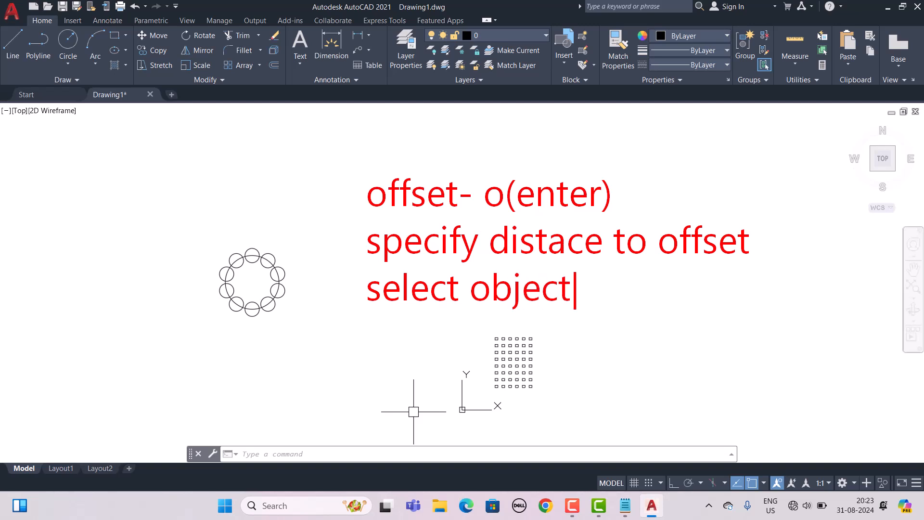
key("Escape")
key("Escape")
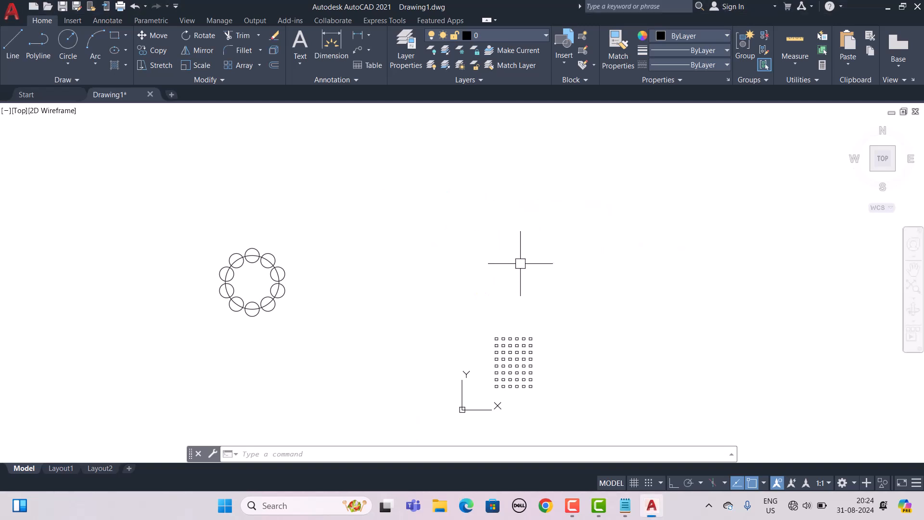
Draw a horizontal line about 10783 units long above the arrays with Ortho on.
left_click(11, 57)
left_click(386, 165)
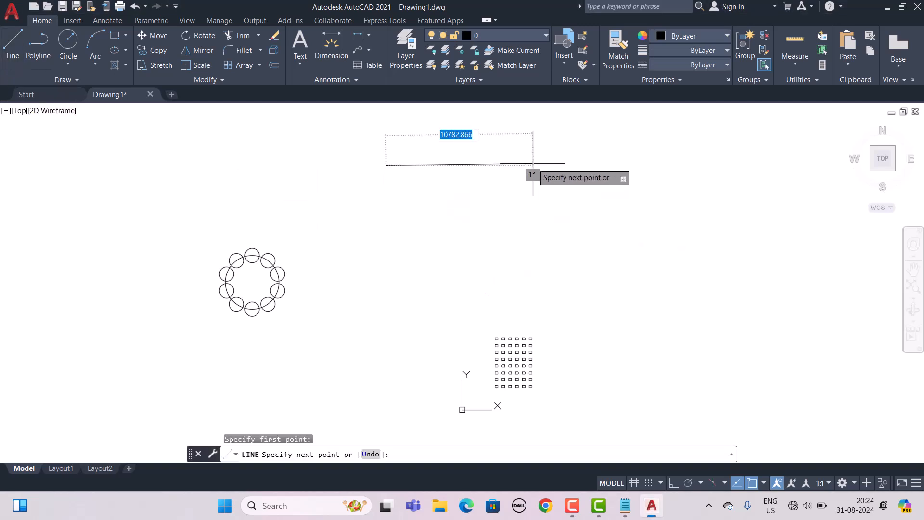
key("F8")
left_click(532, 163)
key("Escape")
key("Escape")
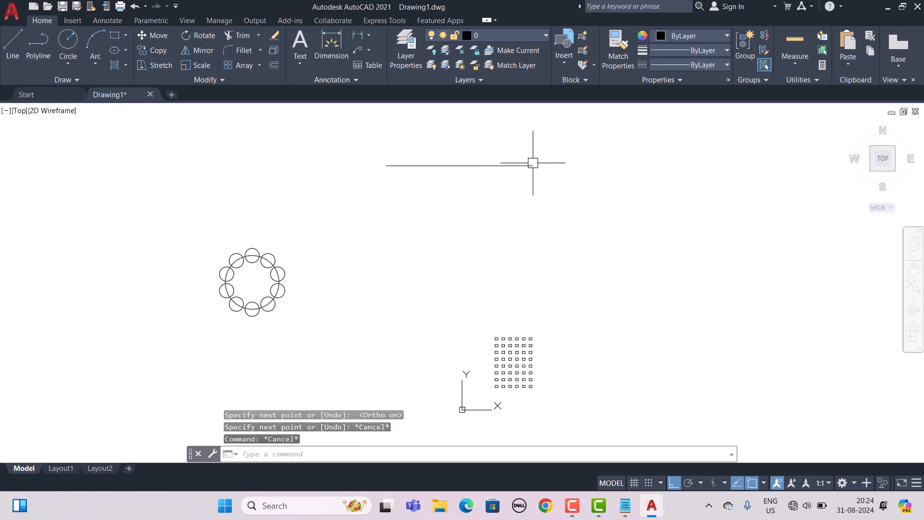
Offset the horizontal line 500 units downward.
scroll(447, 151, "up", 6)
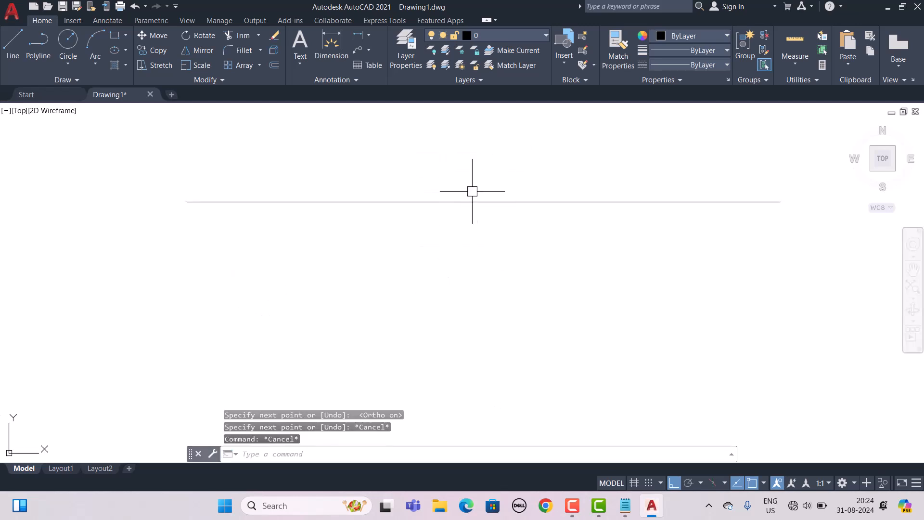
scroll(432, 246, "down", 5)
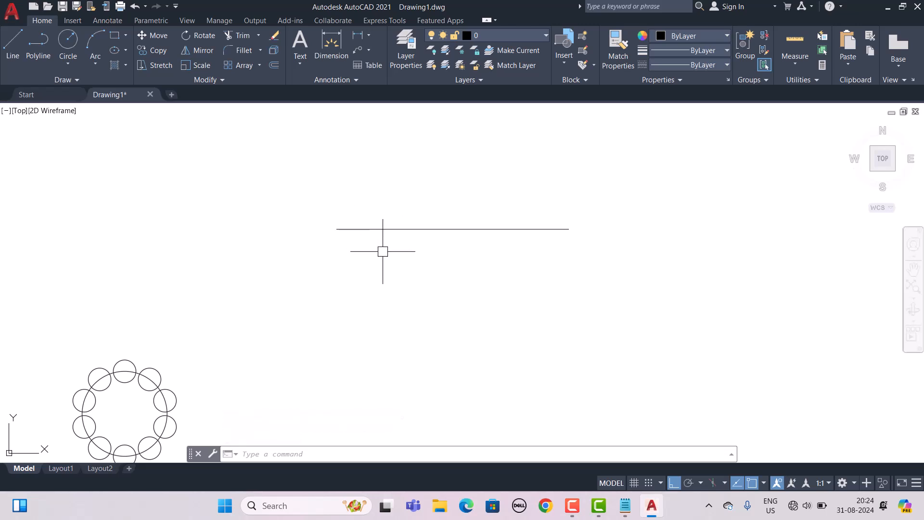
type("o")
key("Return")
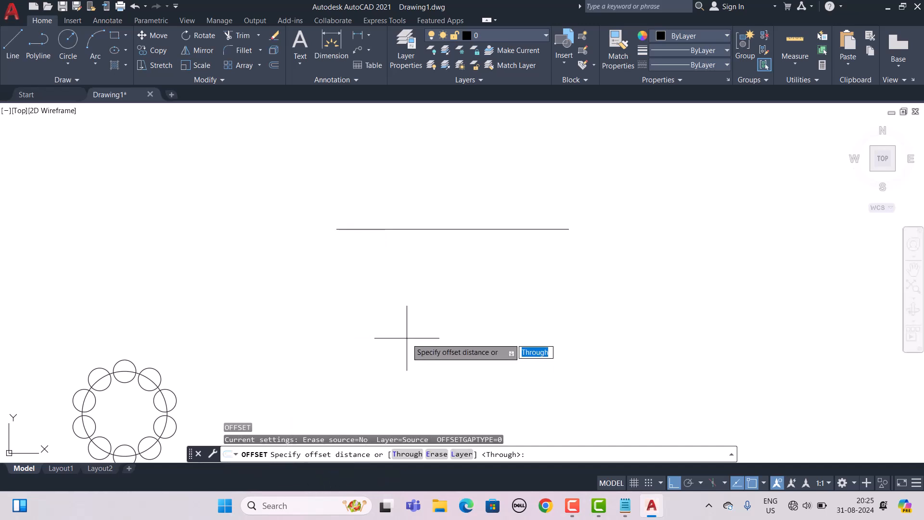
type("20")
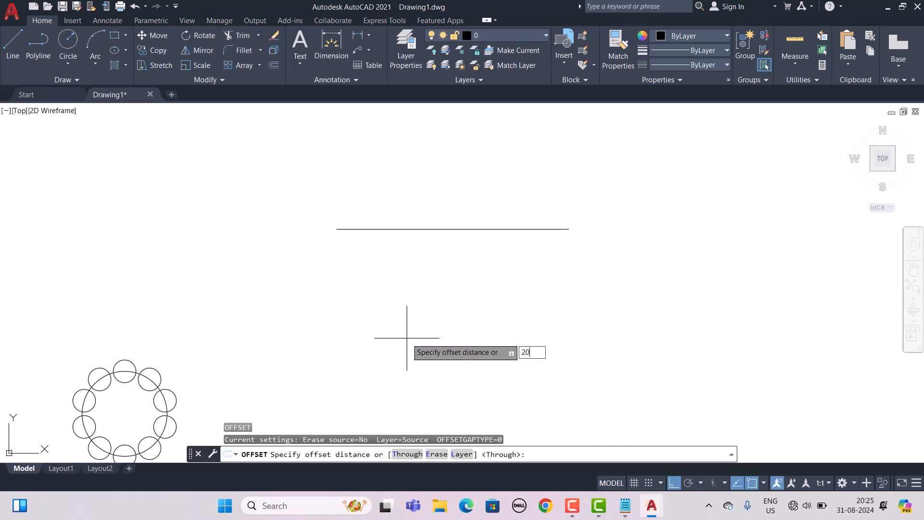
key("BackSpace")
key("BackSpace")
type("500")
key("Return")
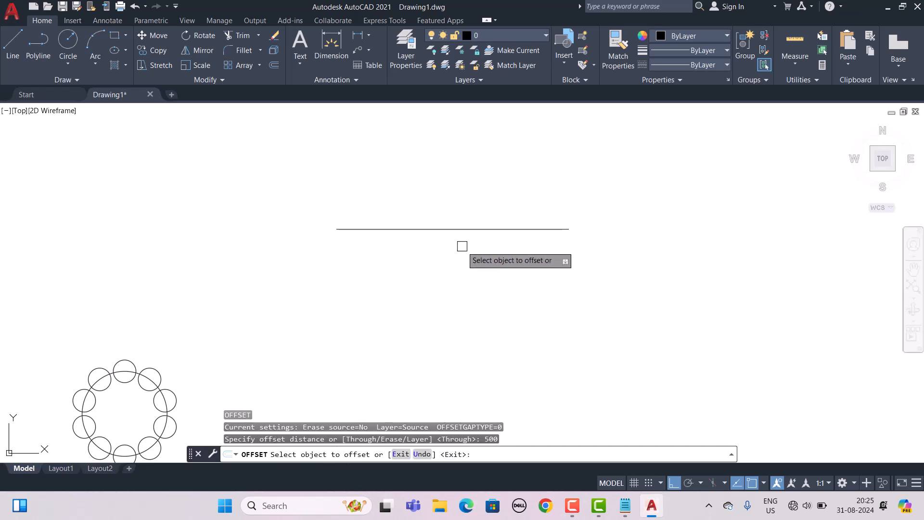
left_click(462, 230)
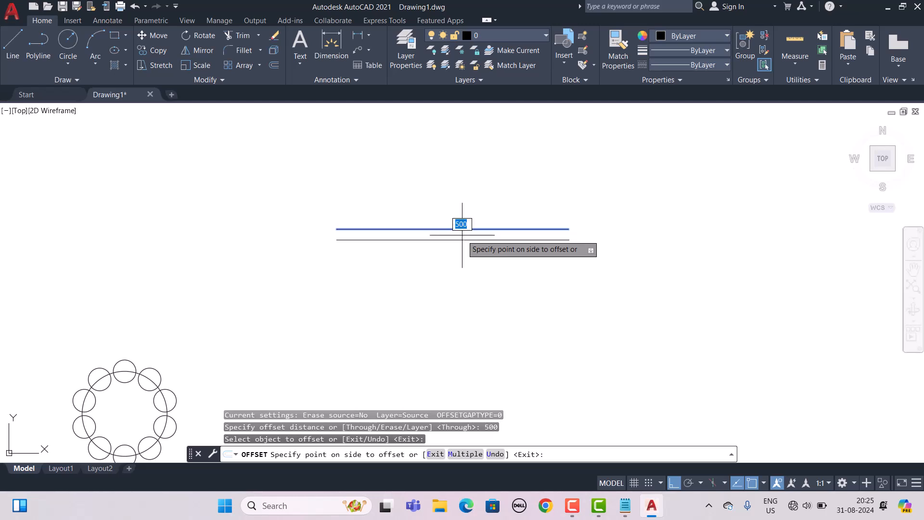
left_click(460, 282)
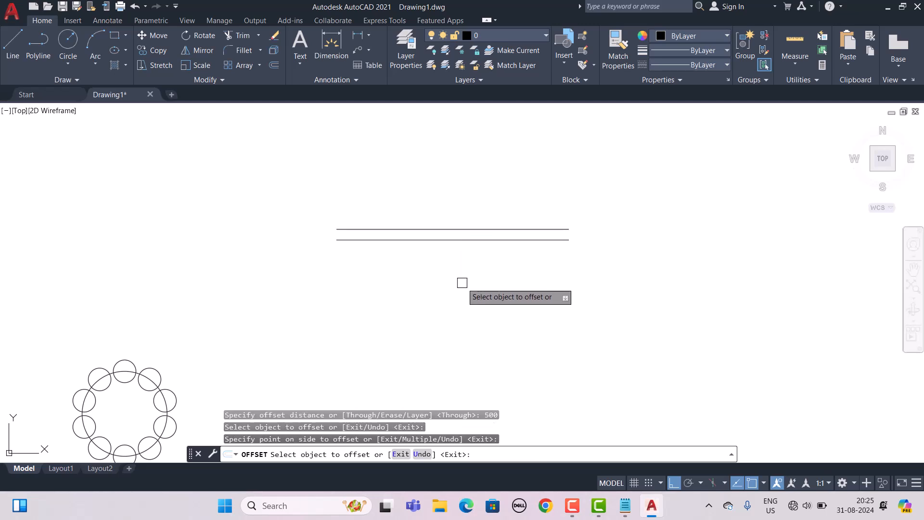
Offset the lower line 500 units further down and the original line 500 units upward, and end the Offset command.
left_click(457, 240)
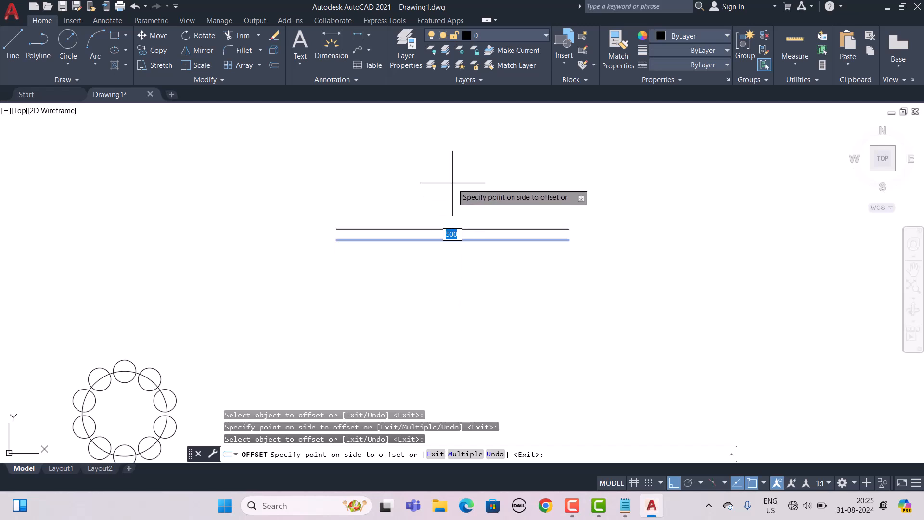
left_click(454, 303)
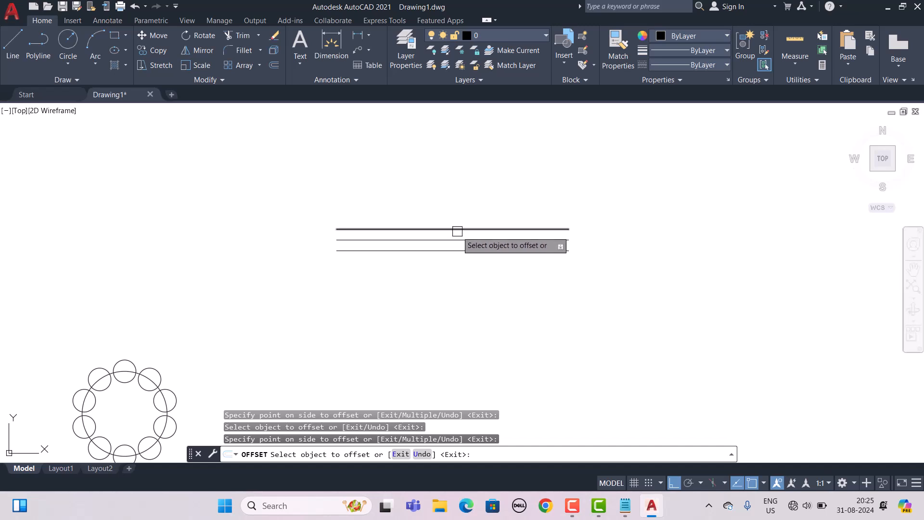
left_click(458, 229)
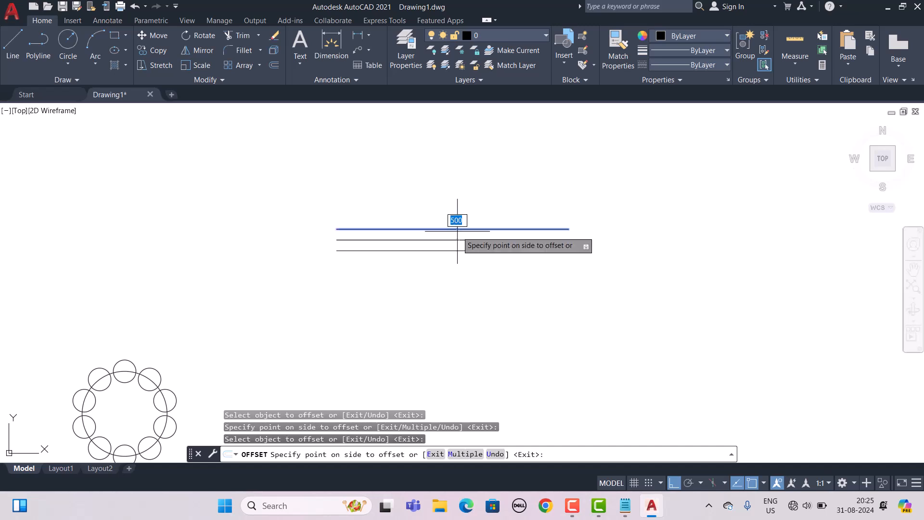
left_click(449, 158)
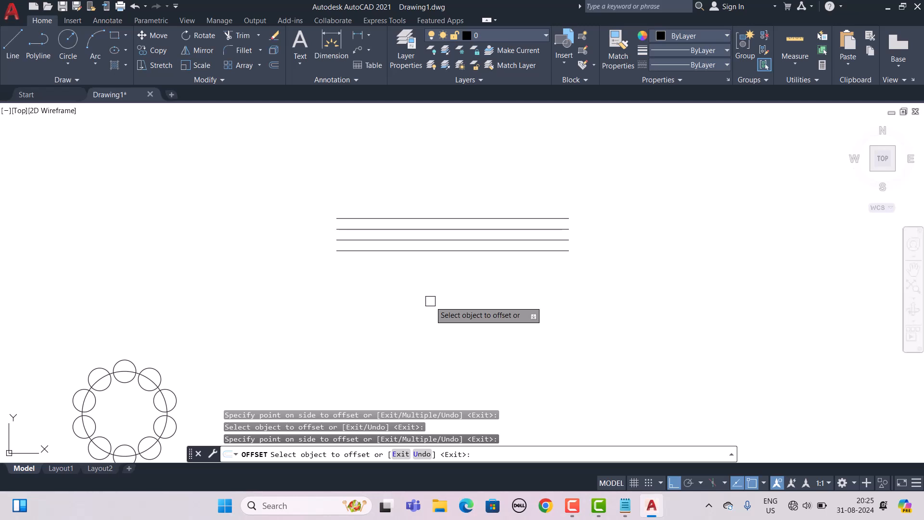
key("Escape")
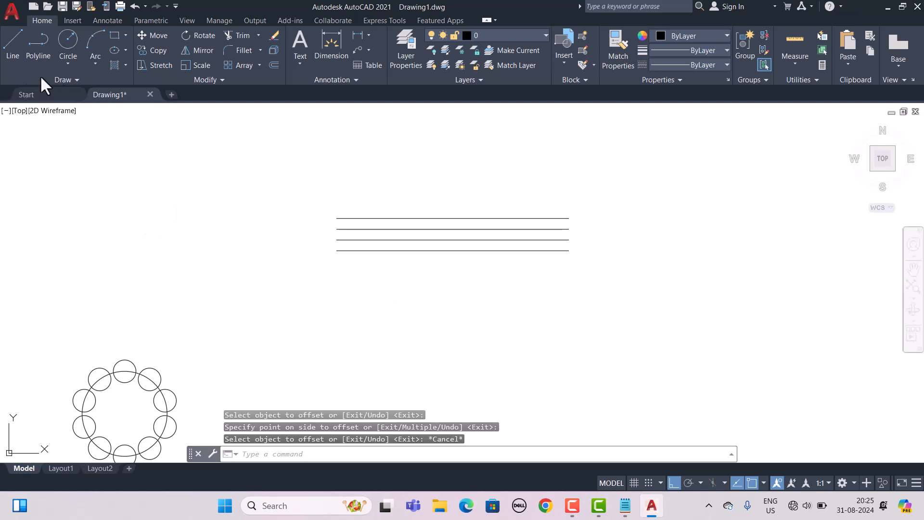
Draw an upright rectangle in the empty area to the right of the four parallel lines.
left_click(115, 35)
middle_click_drag(509, 263, 243, 264)
left_click(468, 150)
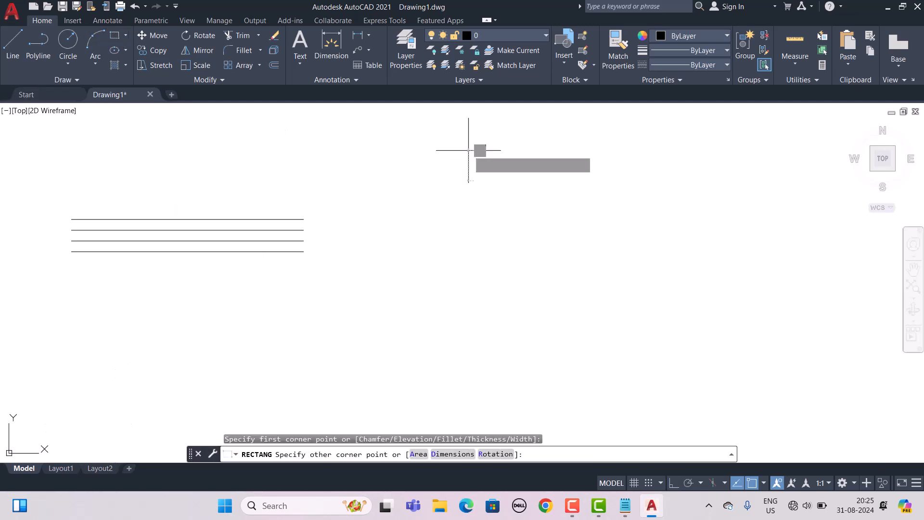
left_click(622, 329)
key("Escape")
key("Escape")
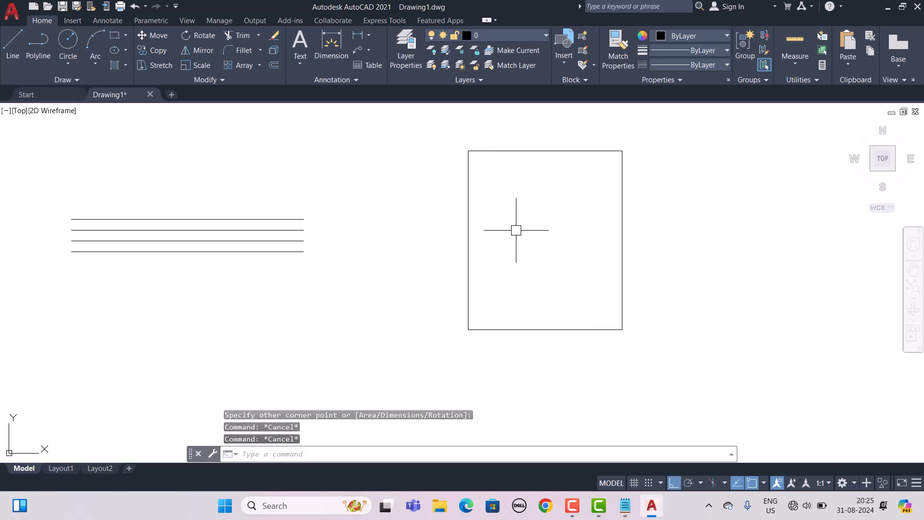
Mark the inward direction on all four sides of the rectangle with red pen strokes, and clear the marks.
left_click_drag(455, 232, 489, 226)
left_click_drag(537, 329, 533, 274)
left_click_drag(624, 243, 562, 251)
left_click_drag(526, 143, 531, 201)
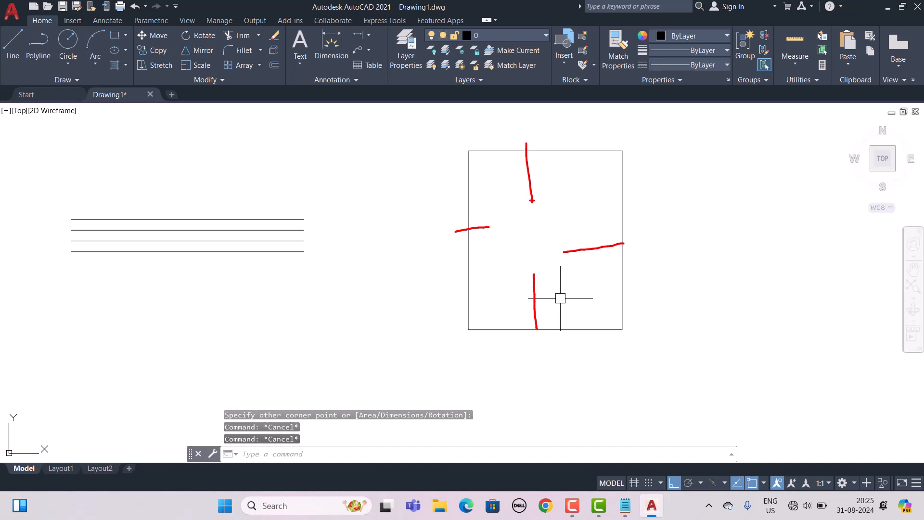
key("Escape")
Offset the rectangle 500 units inward and end the Offset command.
type("o")
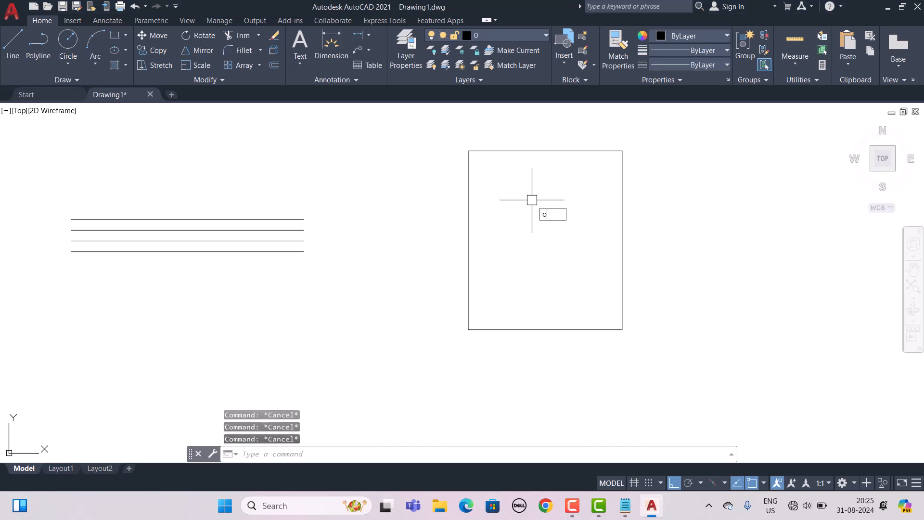
key("Return")
type("500")
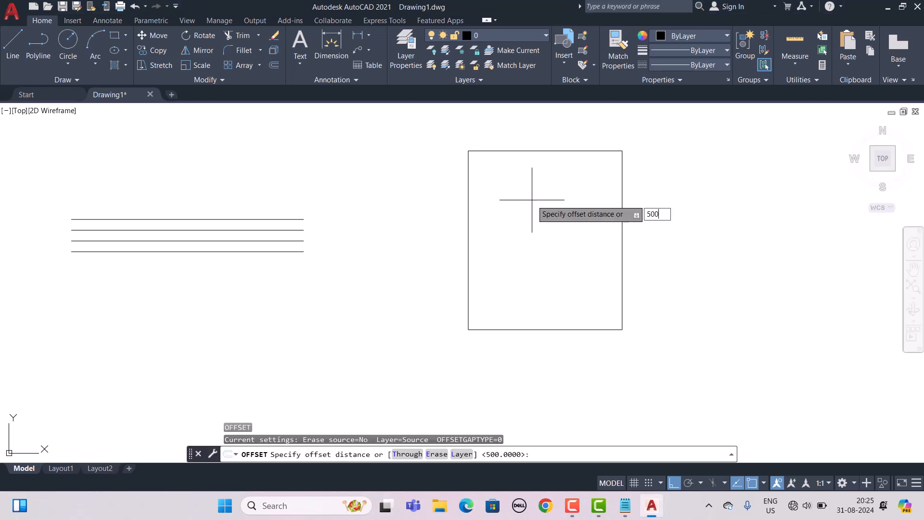
key("Return")
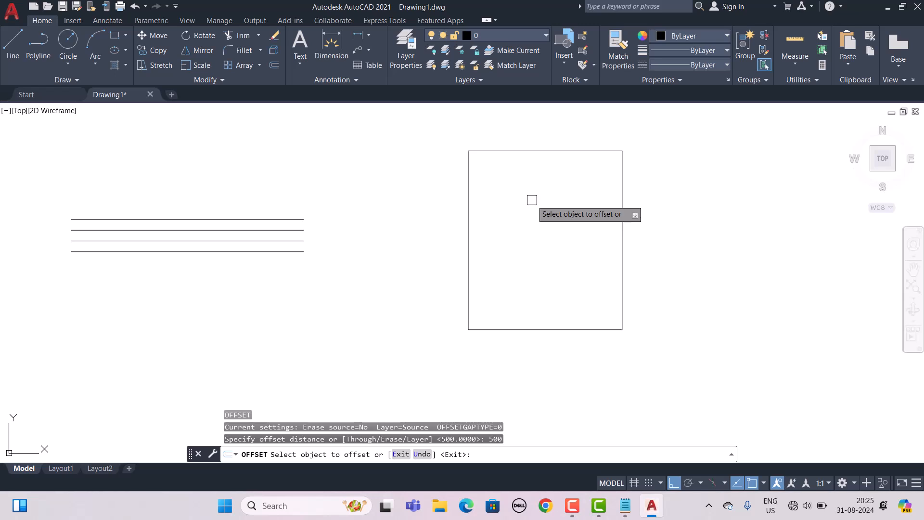
left_click(545, 151)
left_click(545, 188)
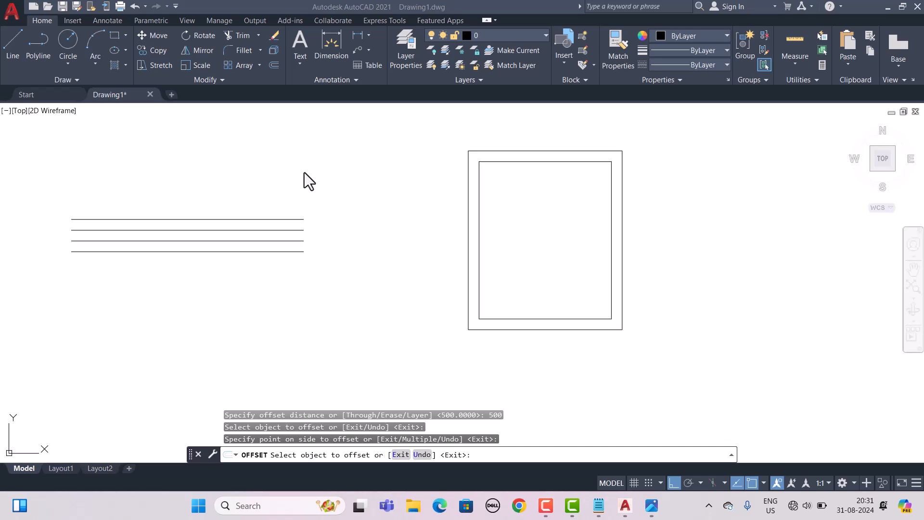
left_click(323, 215)
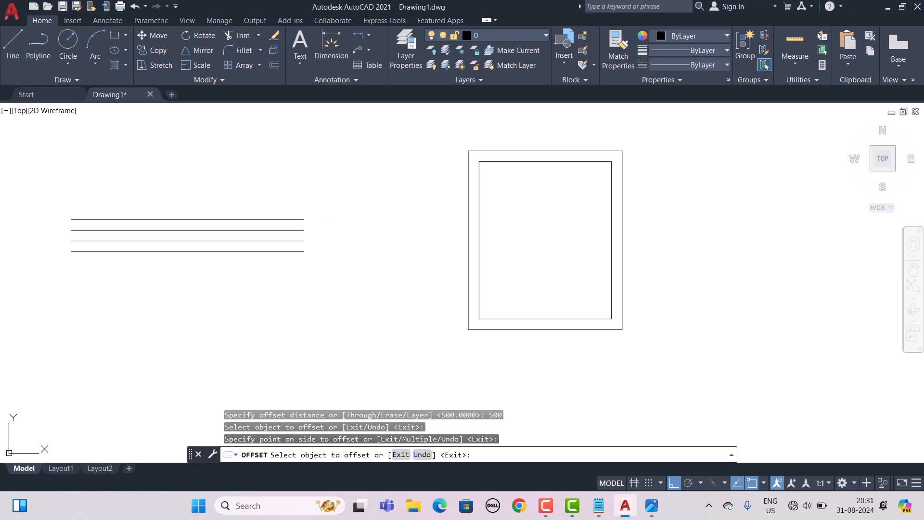
key("Escape")
key("Escape")
key("Escape")
Highlight Offset's Through option, and use it to offset the inner rectangle inward by 500.
middle_click_drag(577, 205, 495, 237)
type("o")
key("space")
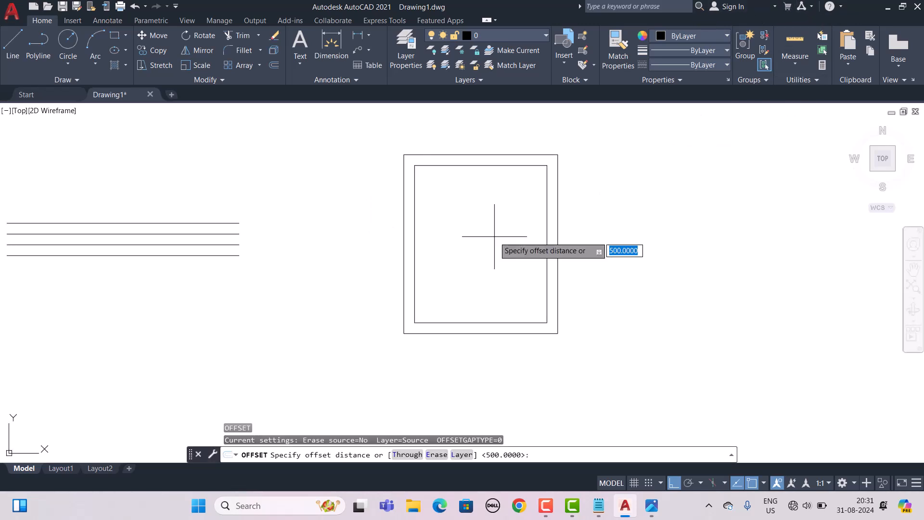
key("ctrl+2")
mouse_move(383, 461)
left_mouse_down()
mouse_move(424, 462)
mouse_move(427, 448)
mouse_move(388, 446)
mouse_move(387, 458)
left_mouse_up()
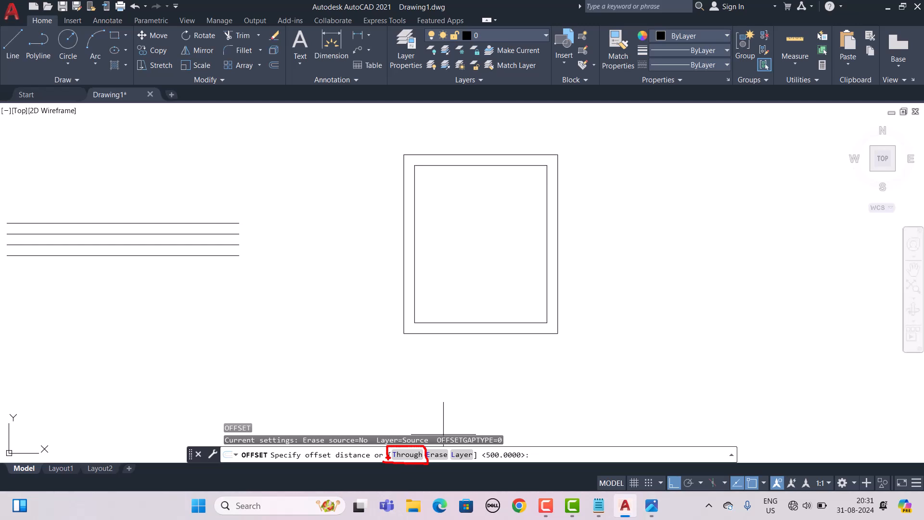
type("t")
key("Return")
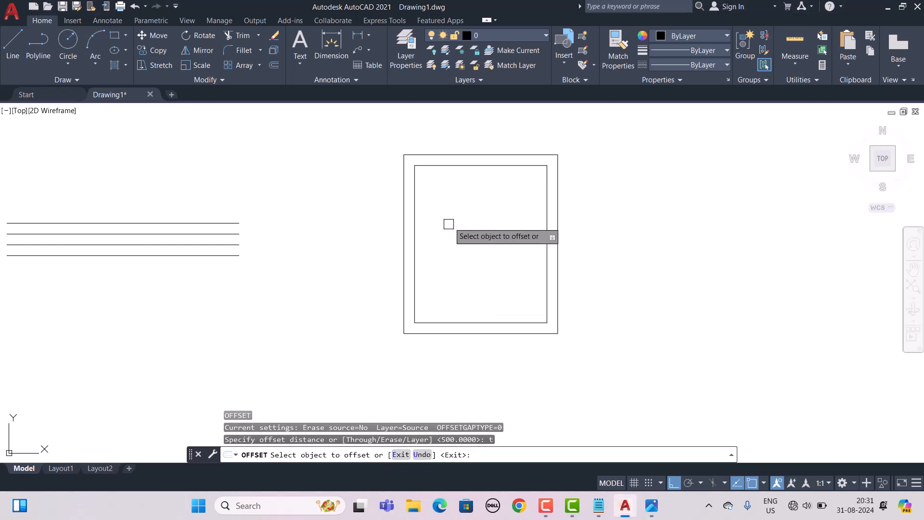
left_click(472, 164)
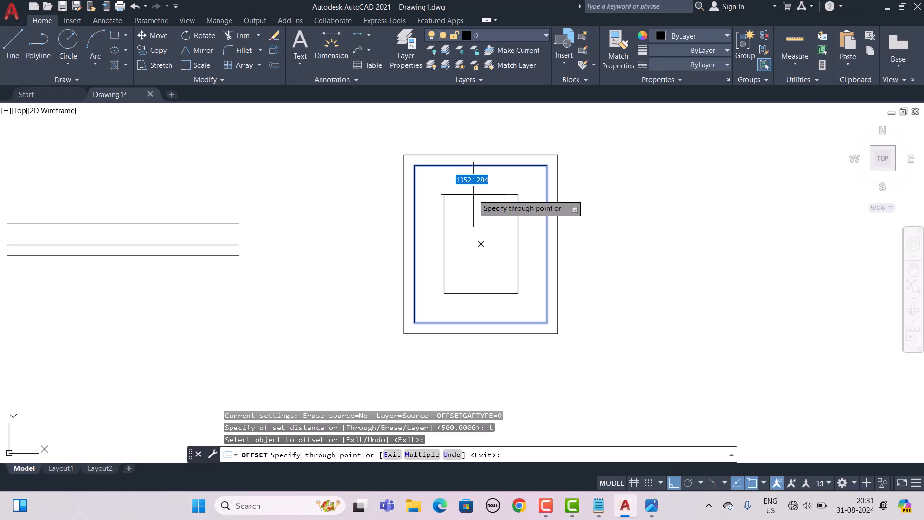
type("500")
key("Return")
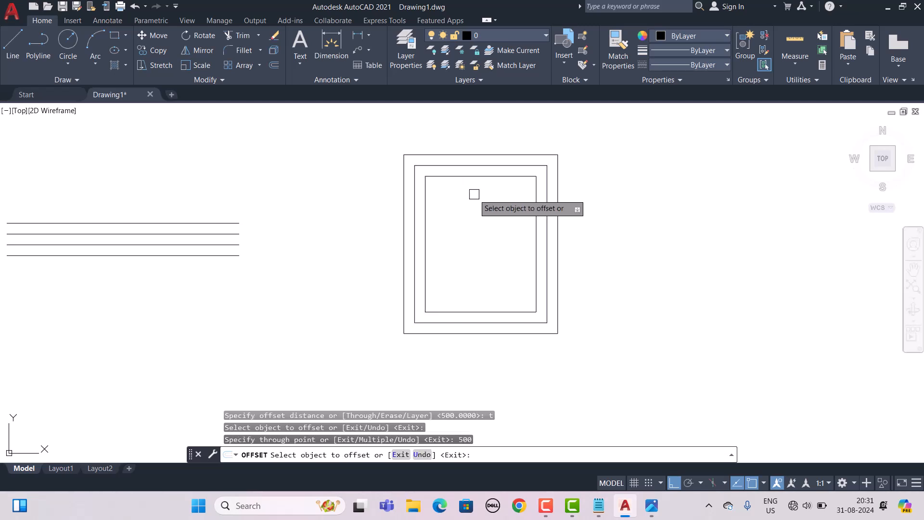
Offset the innermost rectangle inward by 200, and offset the resulting rectangle inward by 1000.
left_click(488, 177)
type("200")
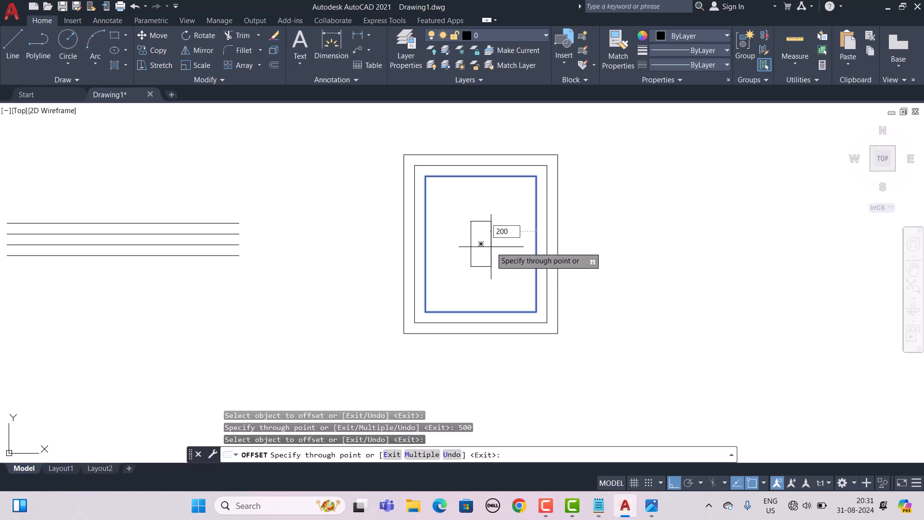
key("Return")
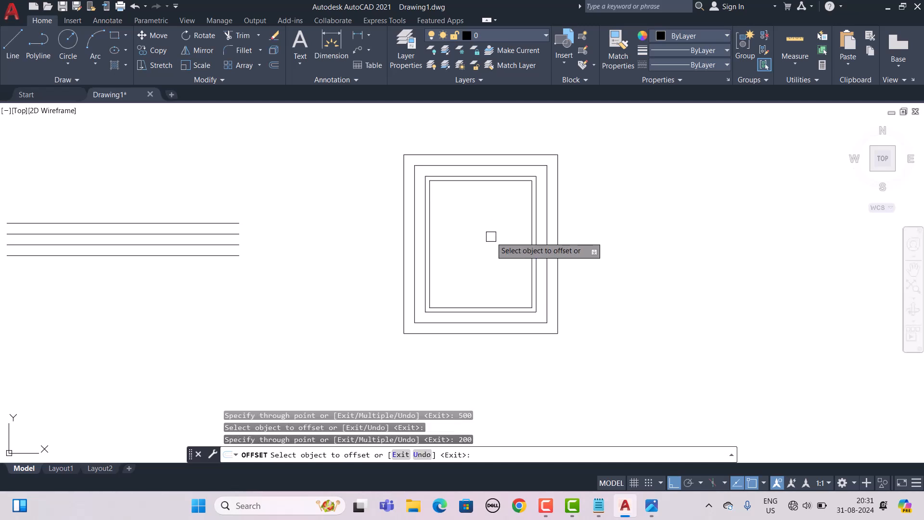
left_click(489, 181)
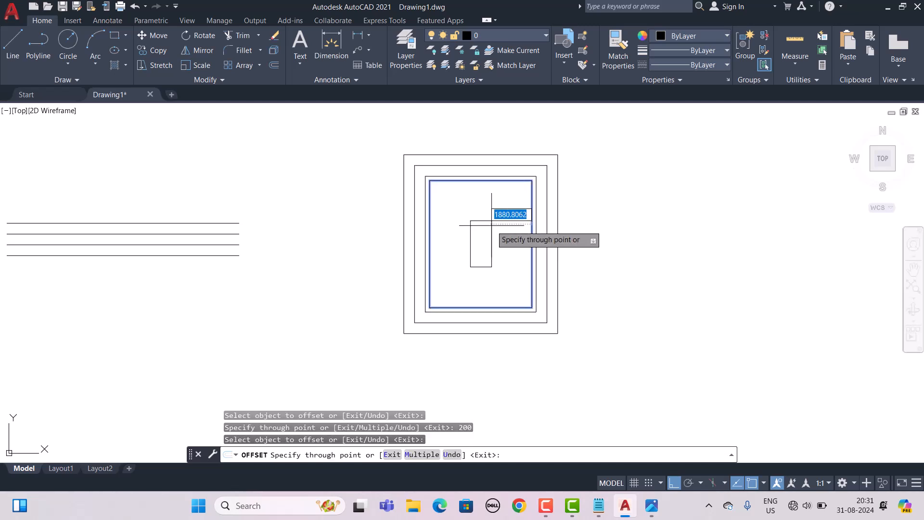
type("1000")
key("Return")
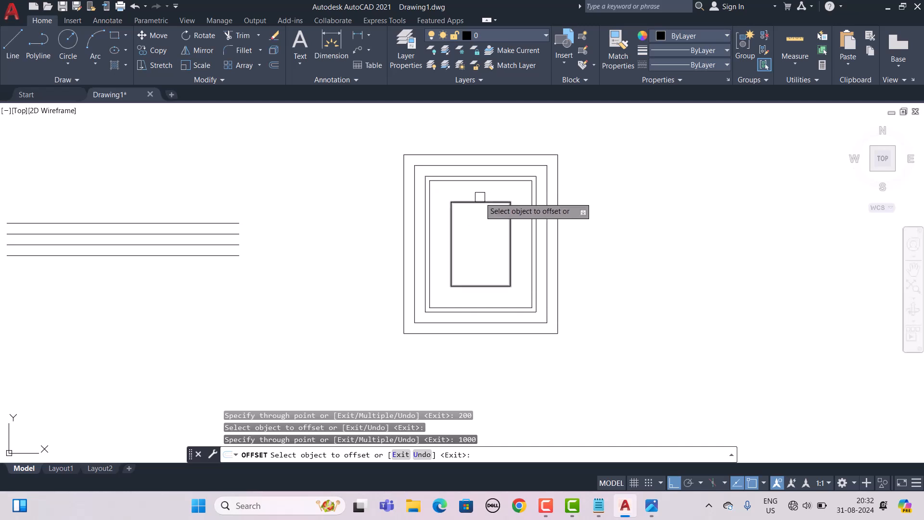
End the Offset command and draw a single horizontal line in the empty space to the right of the nested rectangles.
key("Escape")
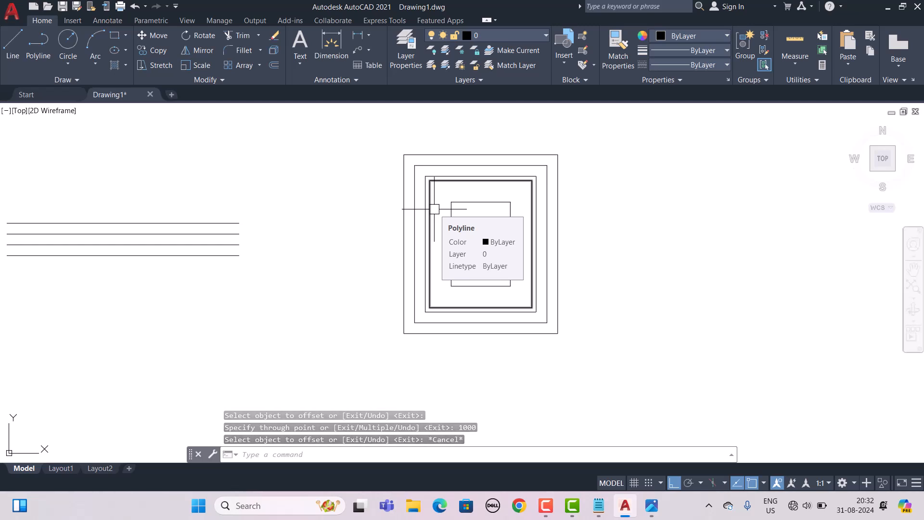
middle_click_drag(559, 241, 258, 250)
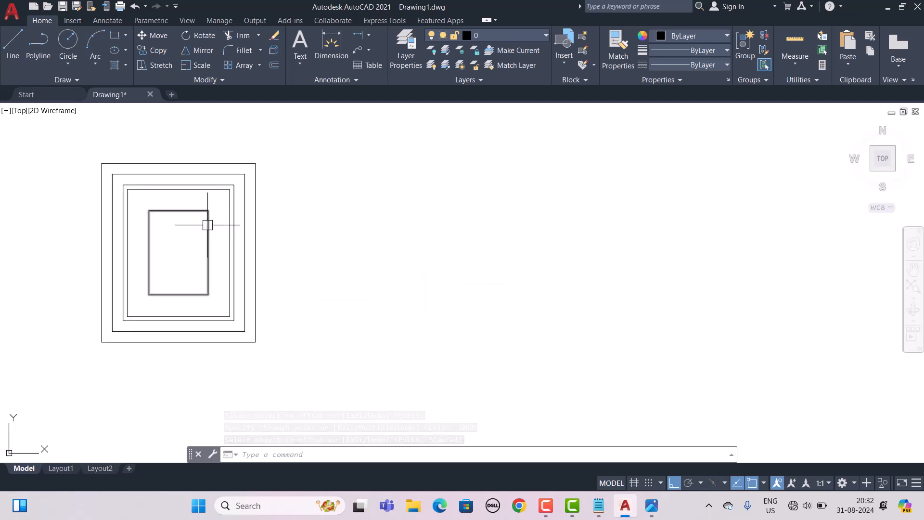
left_click(12, 49)
left_click(298, 155)
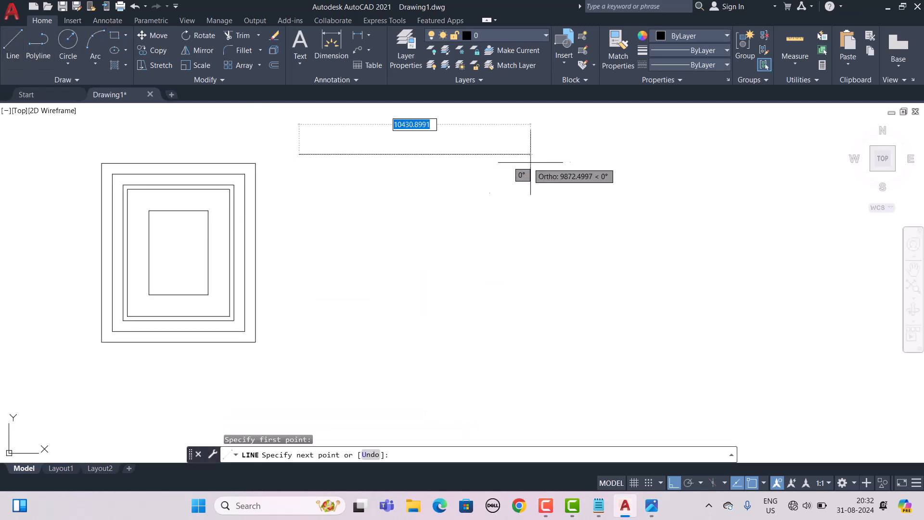
left_click(580, 154)
key("Escape")
key("Escape")
key("Escape")
middle_click_drag(450, 195, 552, 210)
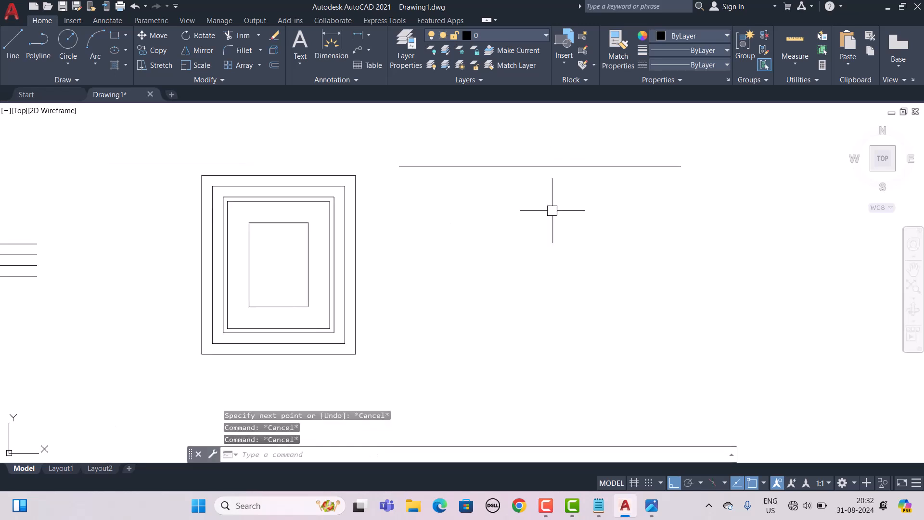
Offset the new horizontal line 500 units downward.
type("o")
key("Return")
type("1")
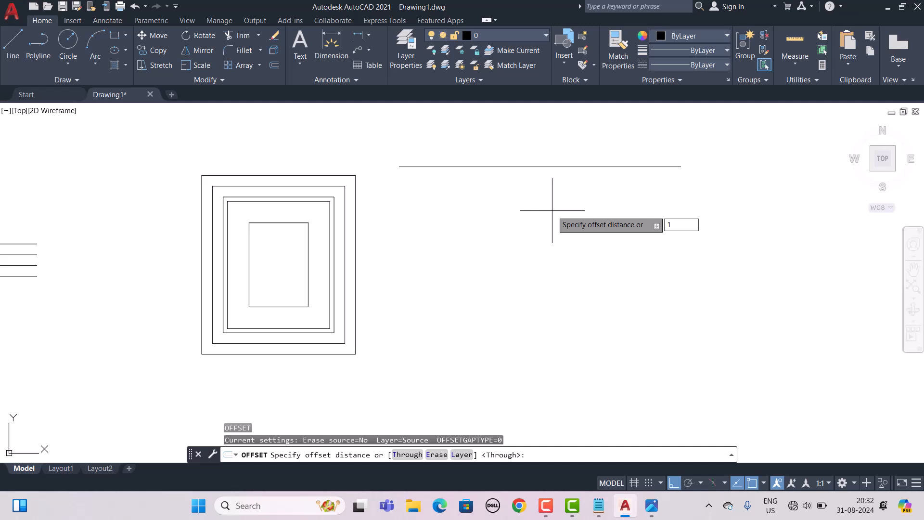
key("BackSpace")
type("500")
key("Return")
left_click(552, 166)
left_click(552, 205)
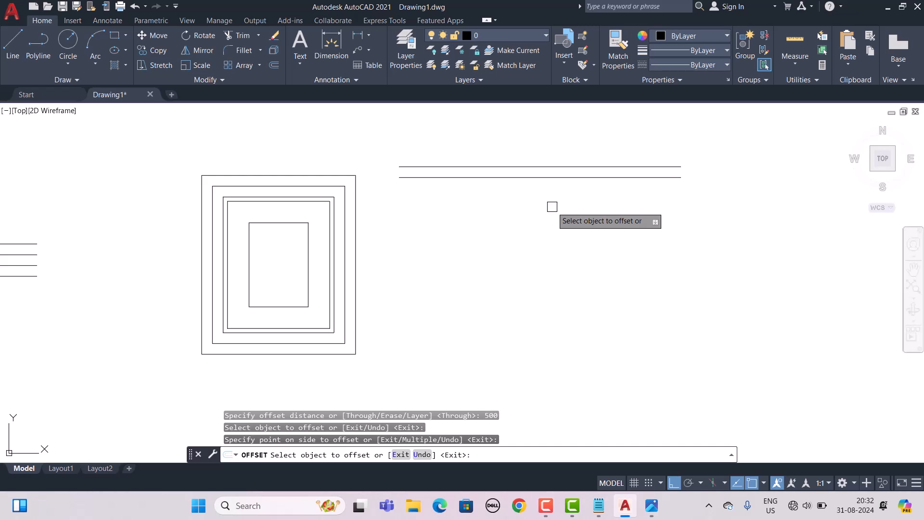
Offset the lower of the two lines downward by 1000 and end the Offset command.
left_click(551, 178)
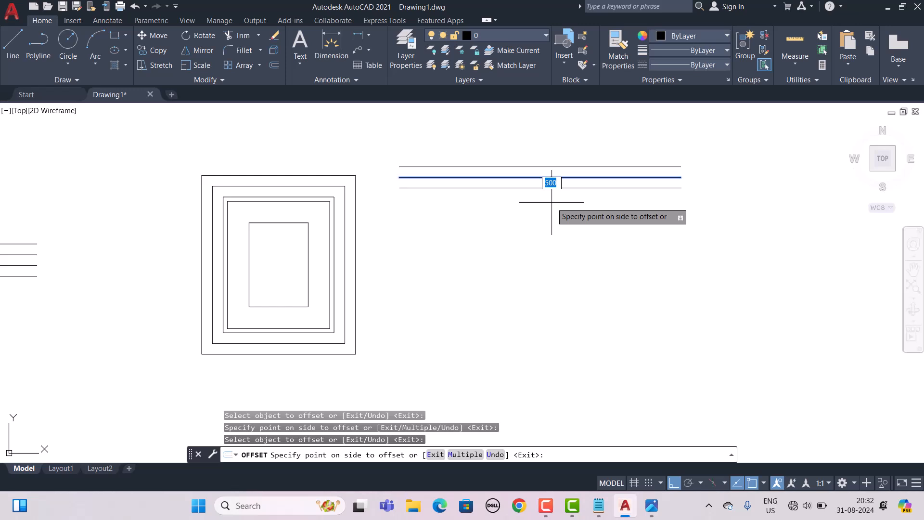
type("1000")
key("Return")
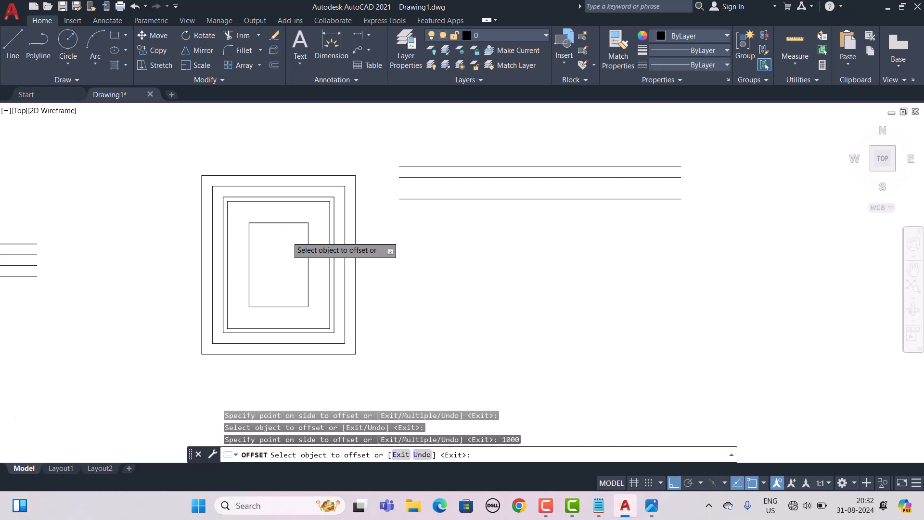
scroll(287, 236, "down", 4)
middle_click_drag(260, 267, 350, 285)
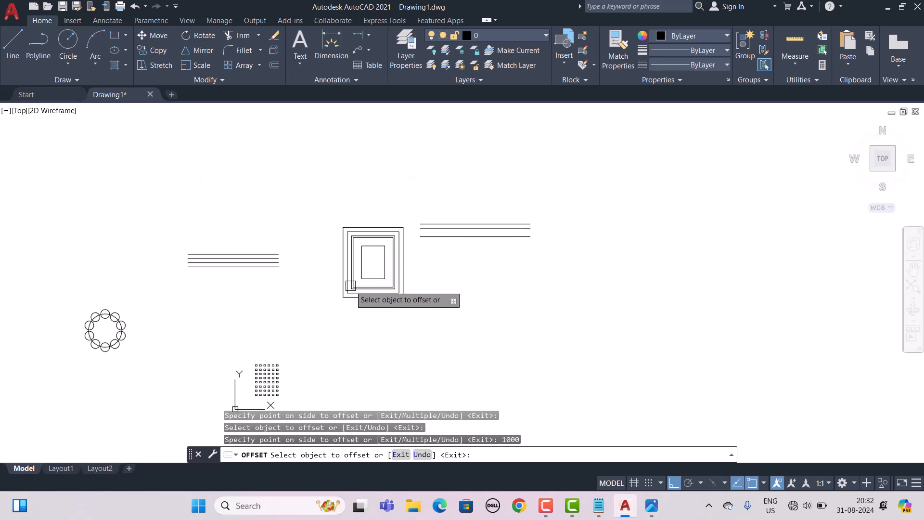
key("Escape")
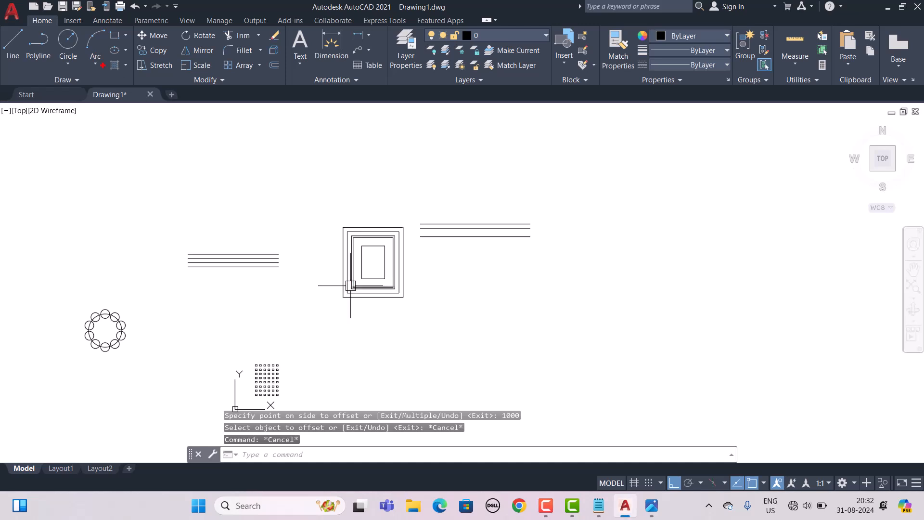
Mark the Draw and Modify tool groups with red pen strokes, and clear the marks.
left_click_drag(152, 80, 256, 86)
left_click_drag(4, 70, 77, 74)
mouse_move(191, 88)
left_mouse_down()
mouse_move(192, 115)
mouse_move(299, 71)
left_mouse_up()
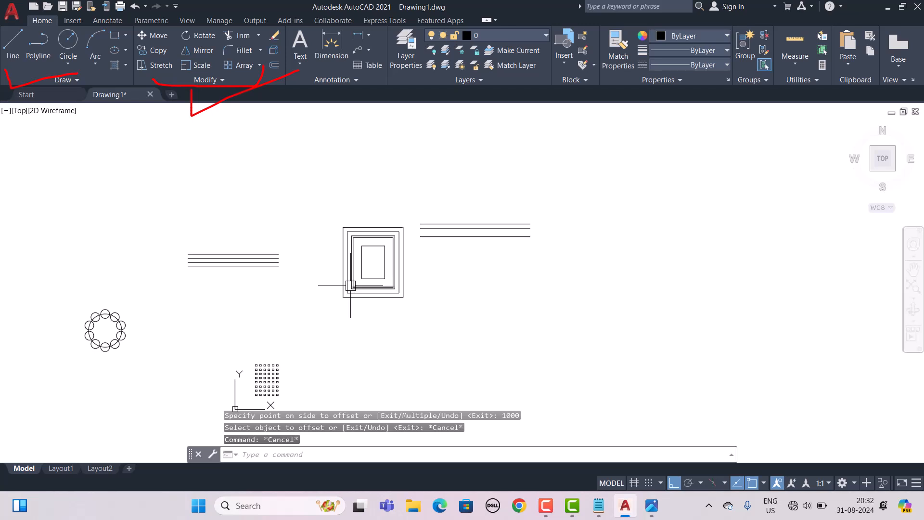
key("Escape")
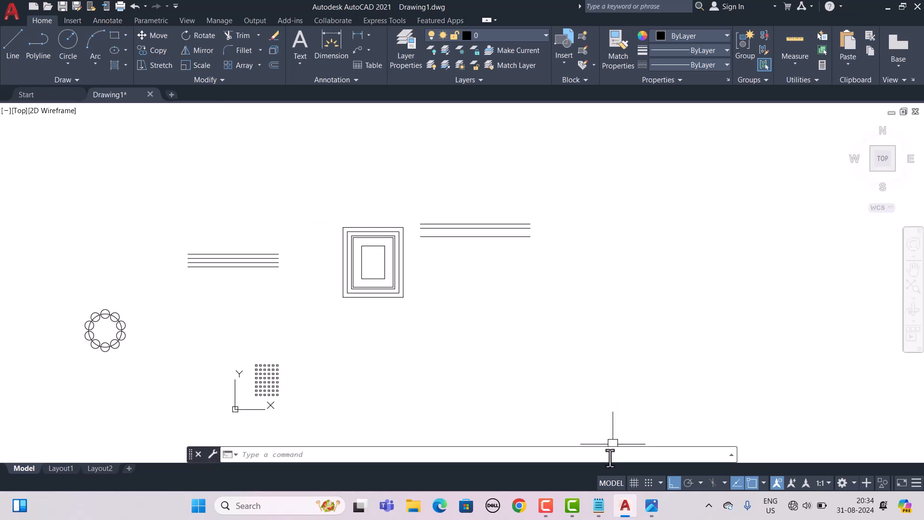
key("Escape")
key("Escape")
left_click(545, 505)
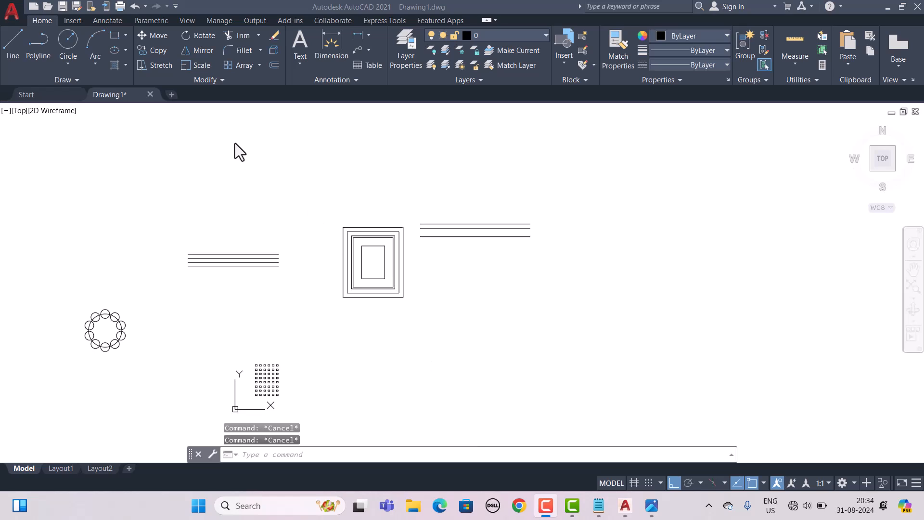